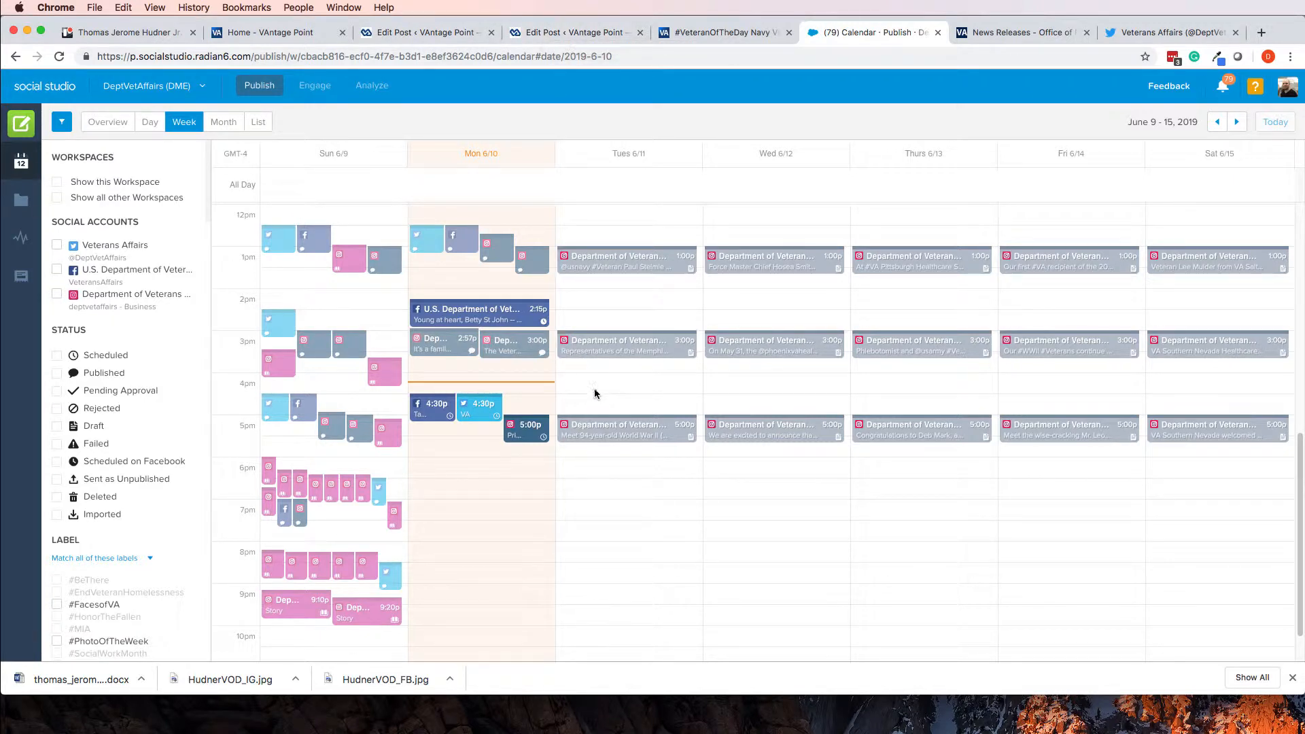
Examine the scheduled #VeteranOfTheDay post's content, tags, publish schedule, format and categories in the WordPress post editor
scroll(590, 386, "down", 2)
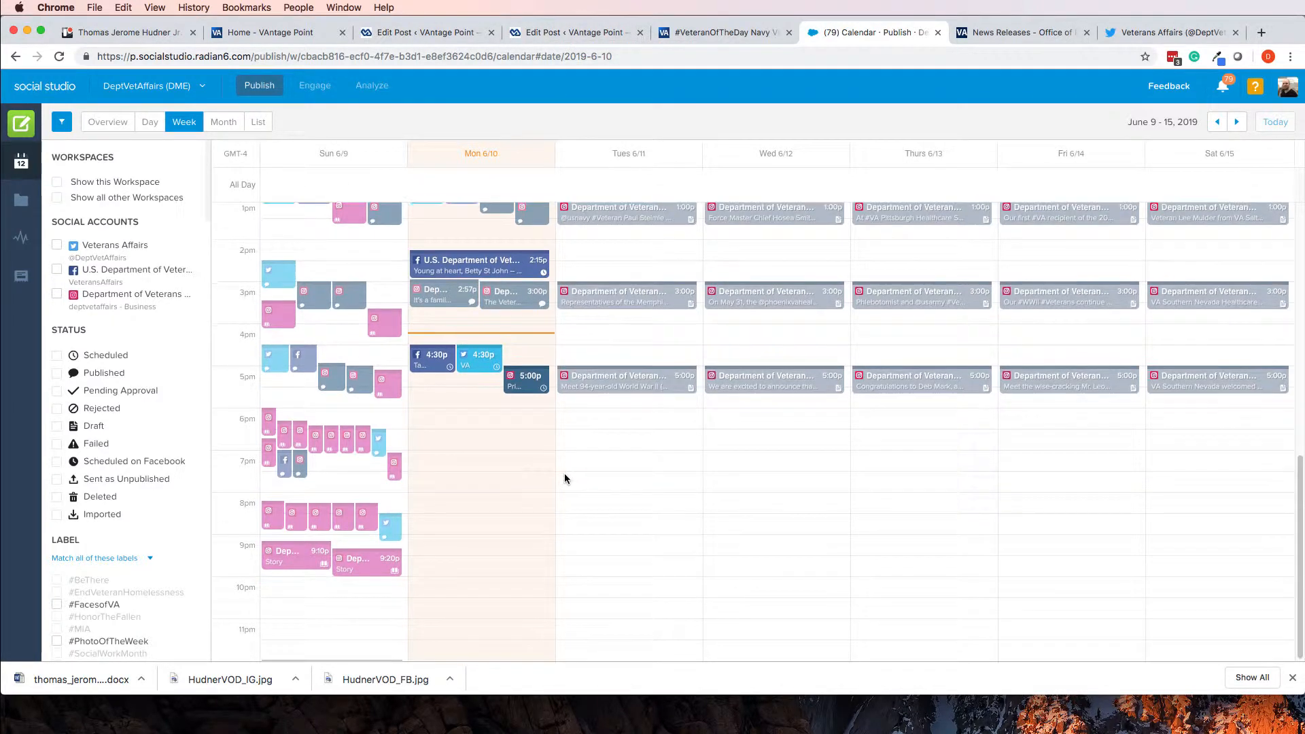
scroll(408, 224, "up", 6)
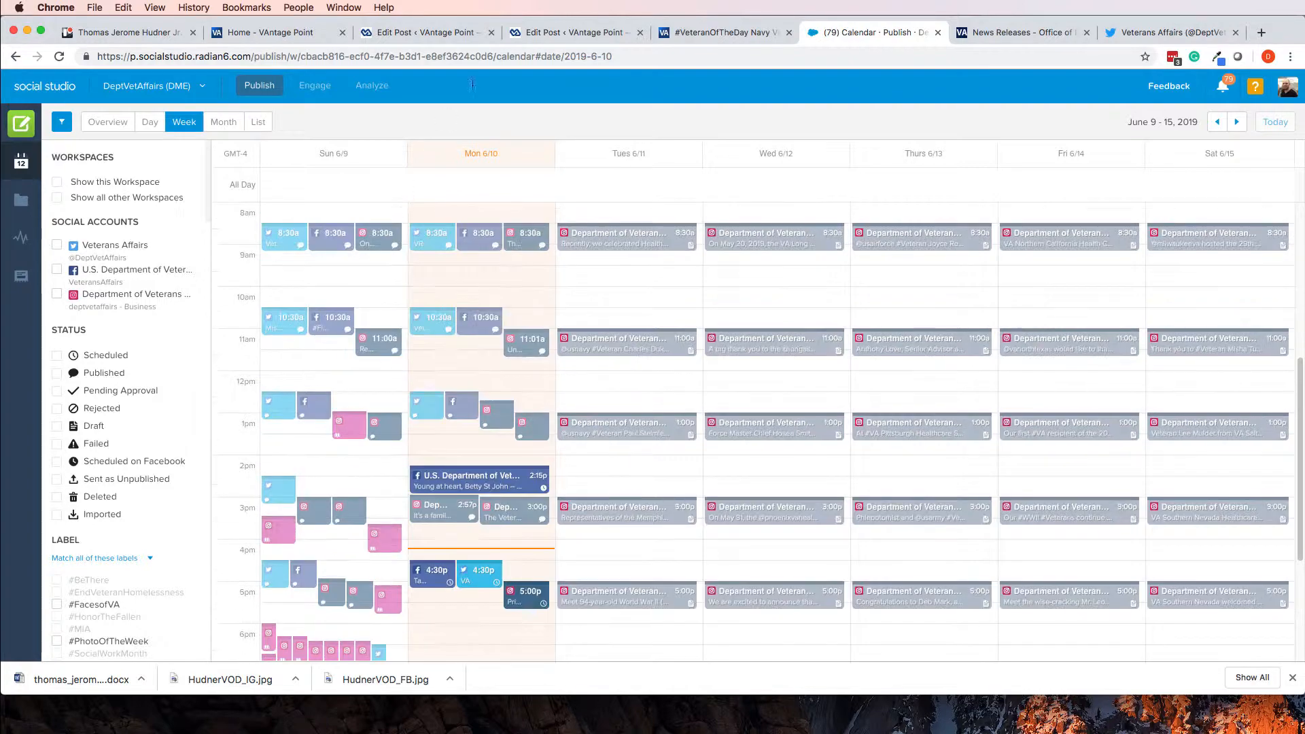
left_click(594, 33)
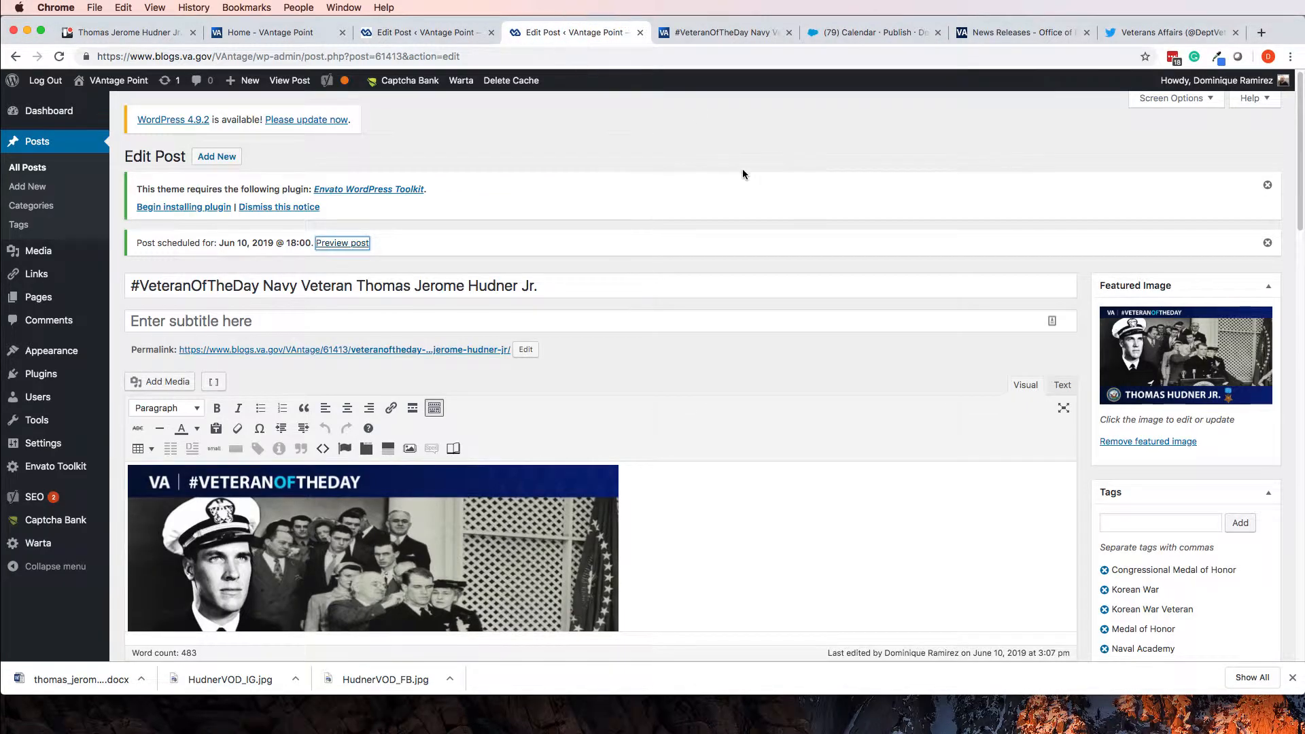
scroll(755, 170, "down", 1)
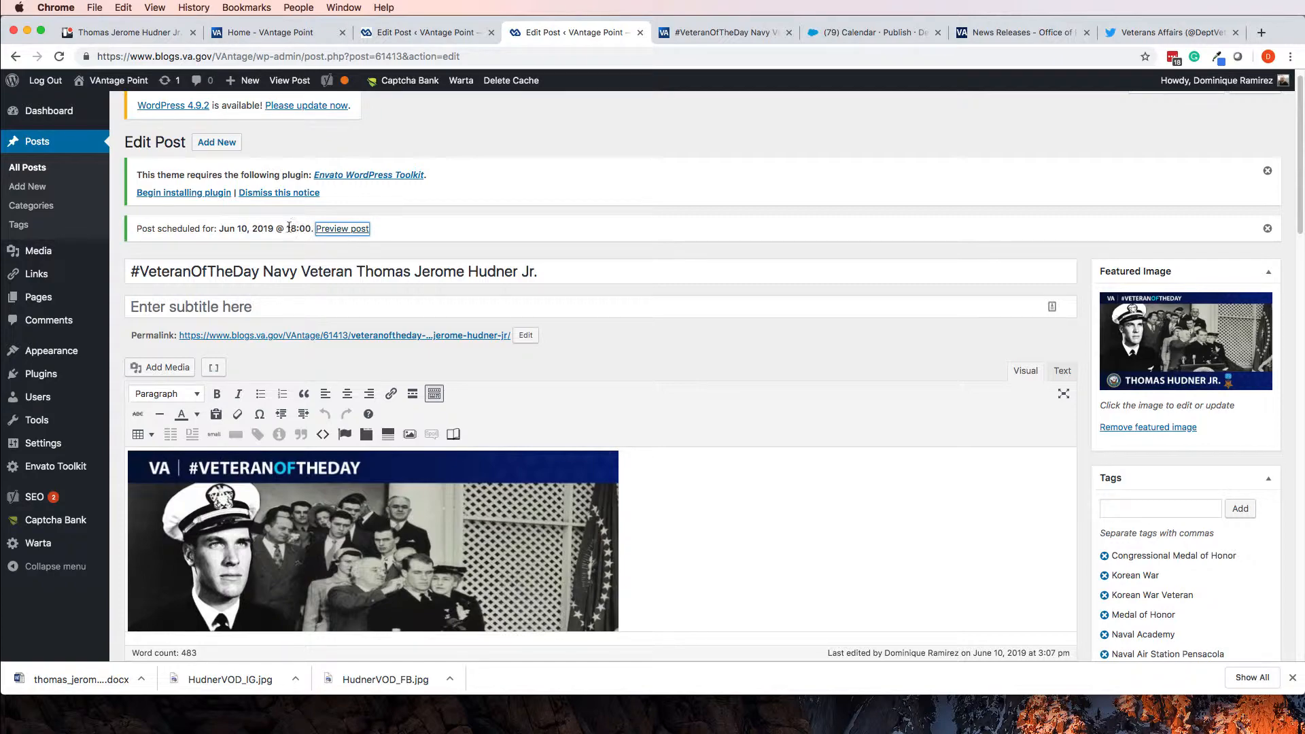
scroll(880, 288, "down", 8)
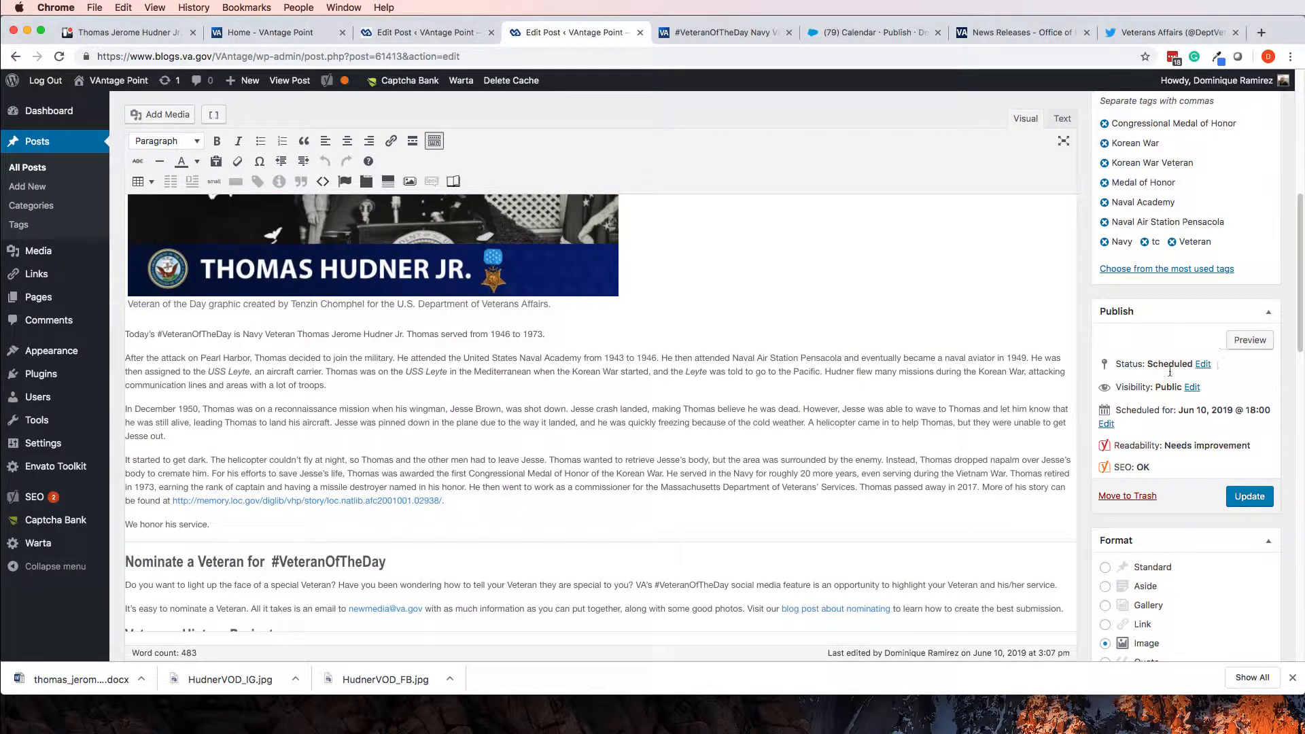
scroll(1149, 387, "down", 10)
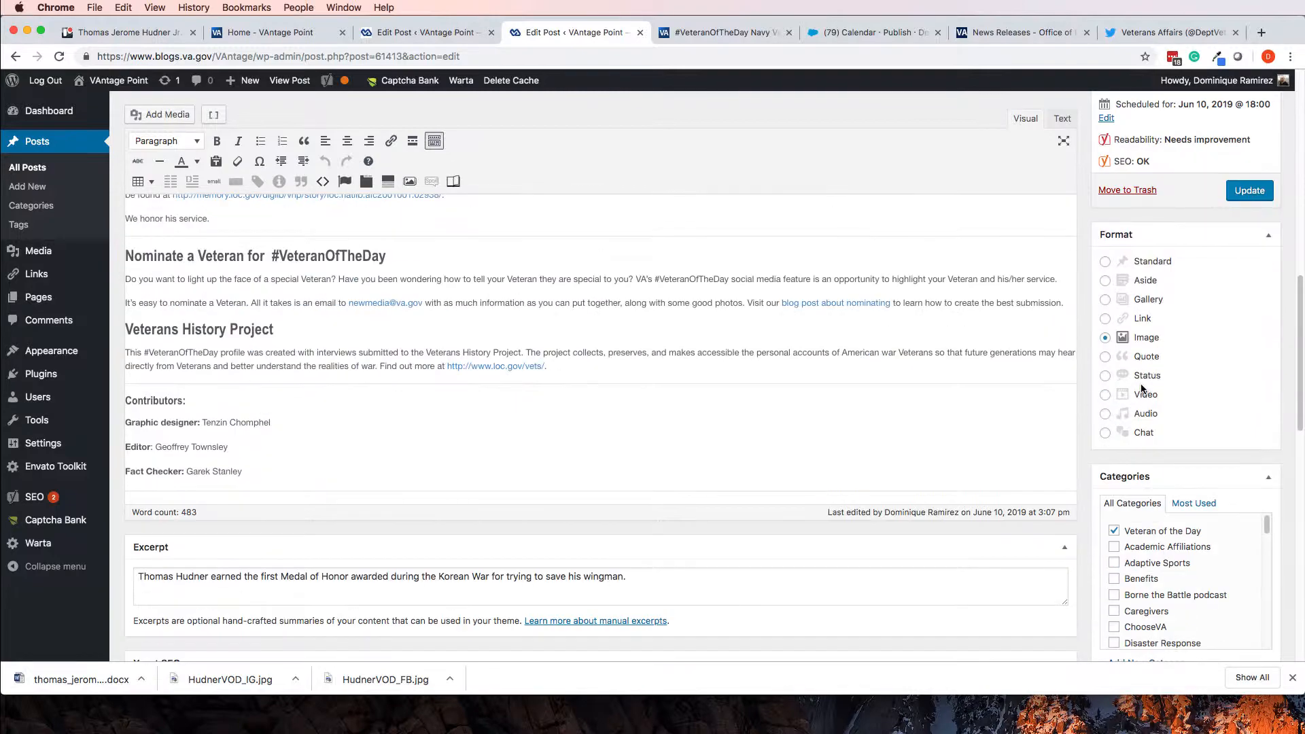
scroll(1144, 389, "down", 6)
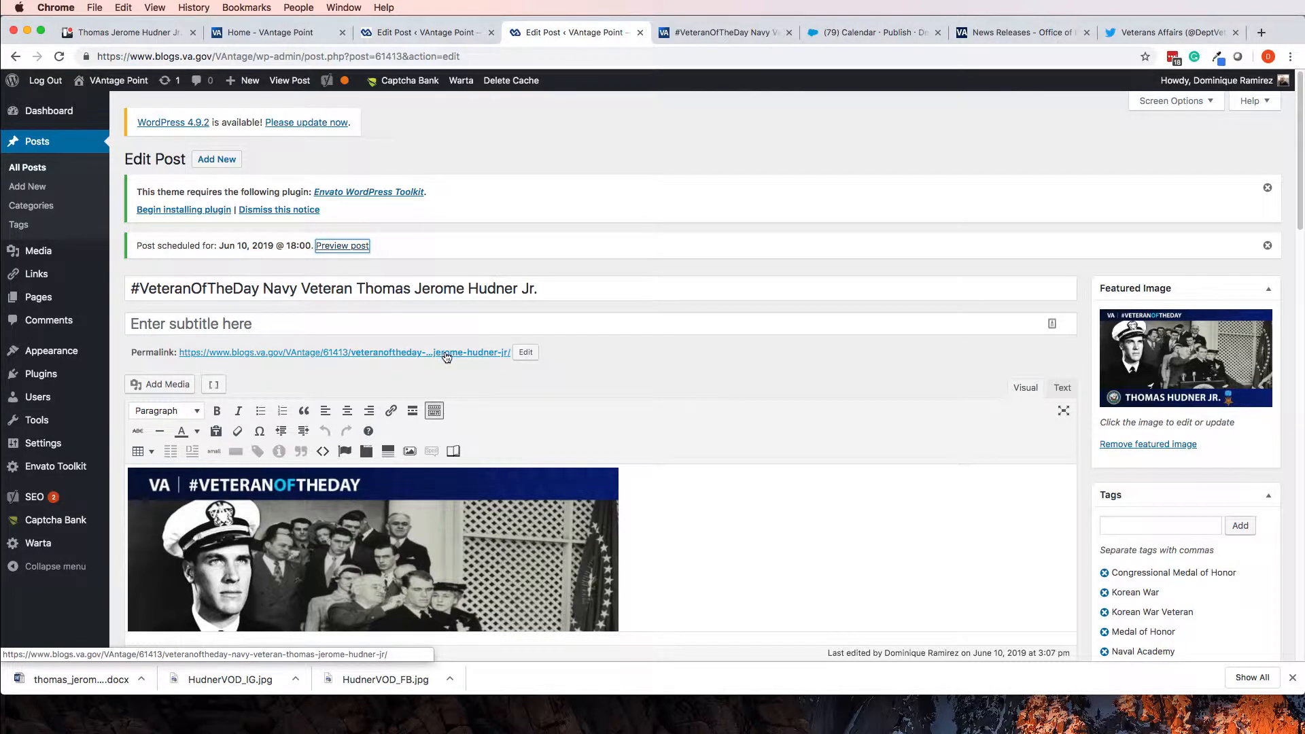
scroll(463, 354, "down", 5)
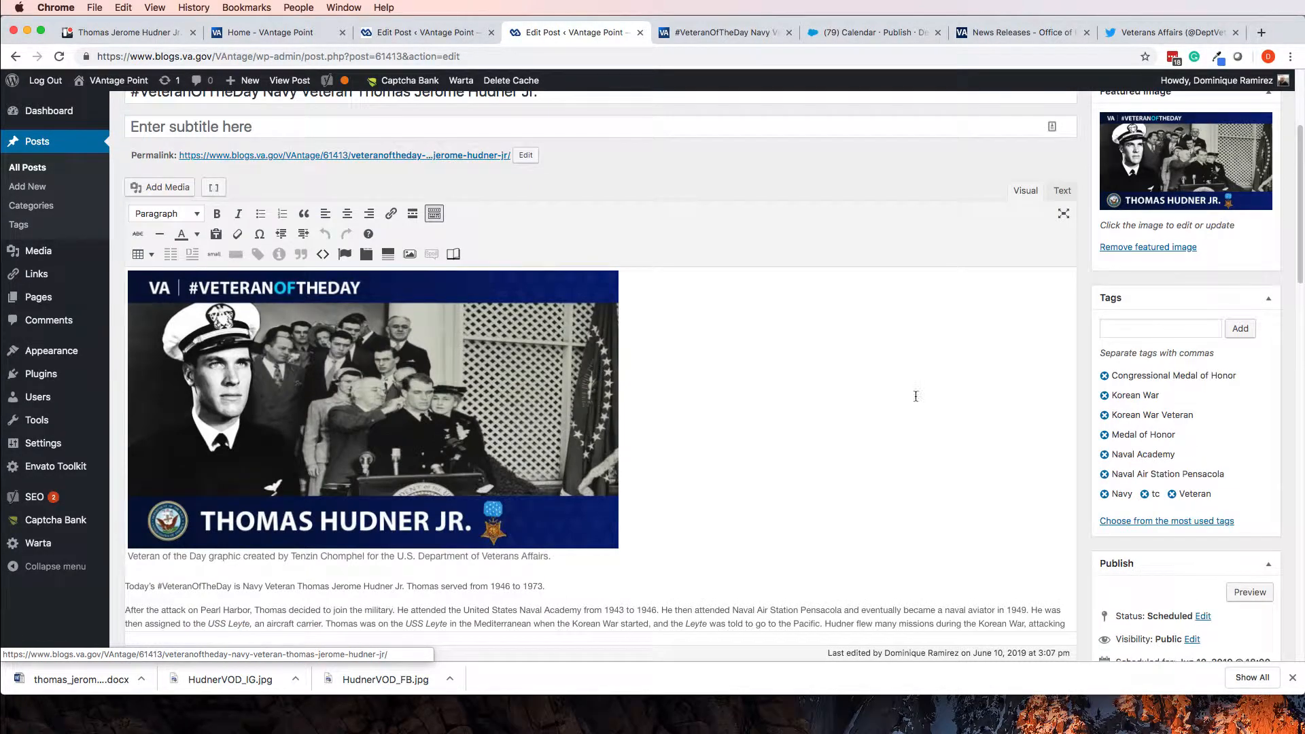
scroll(1207, 490, "down", 1)
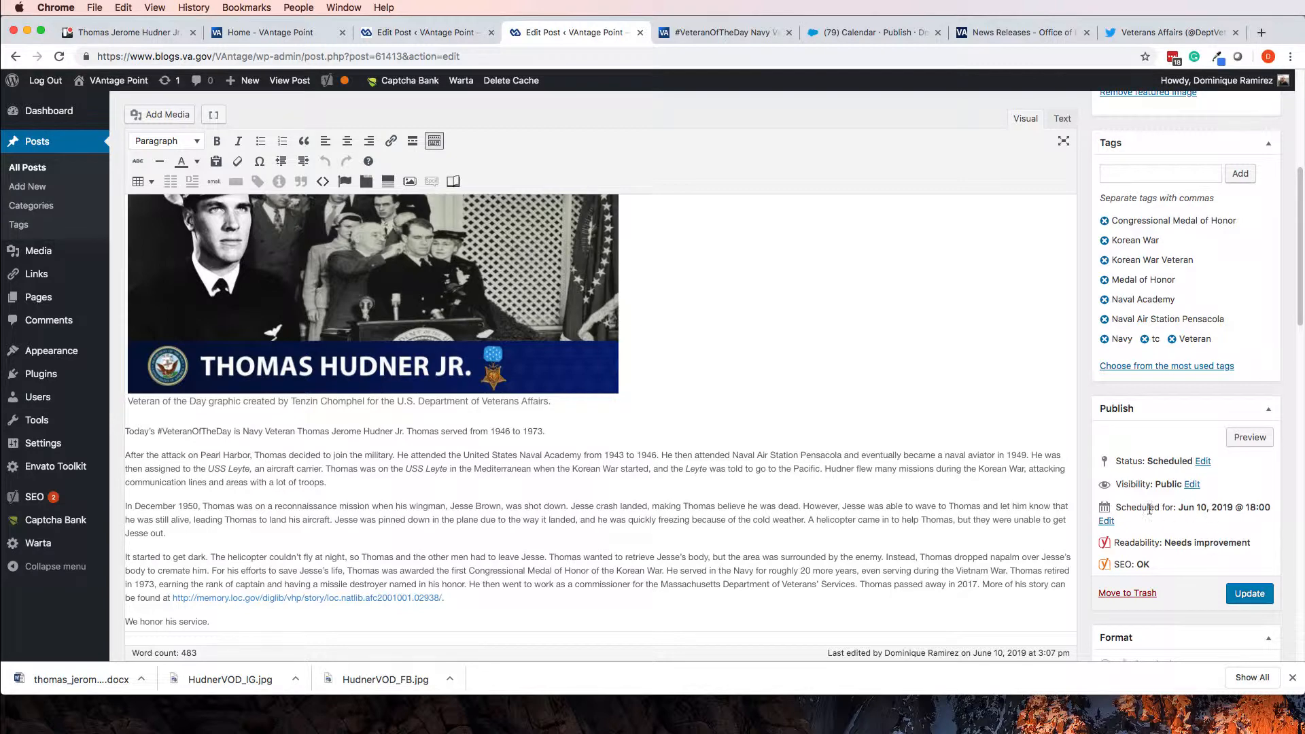
left_click(1109, 522)
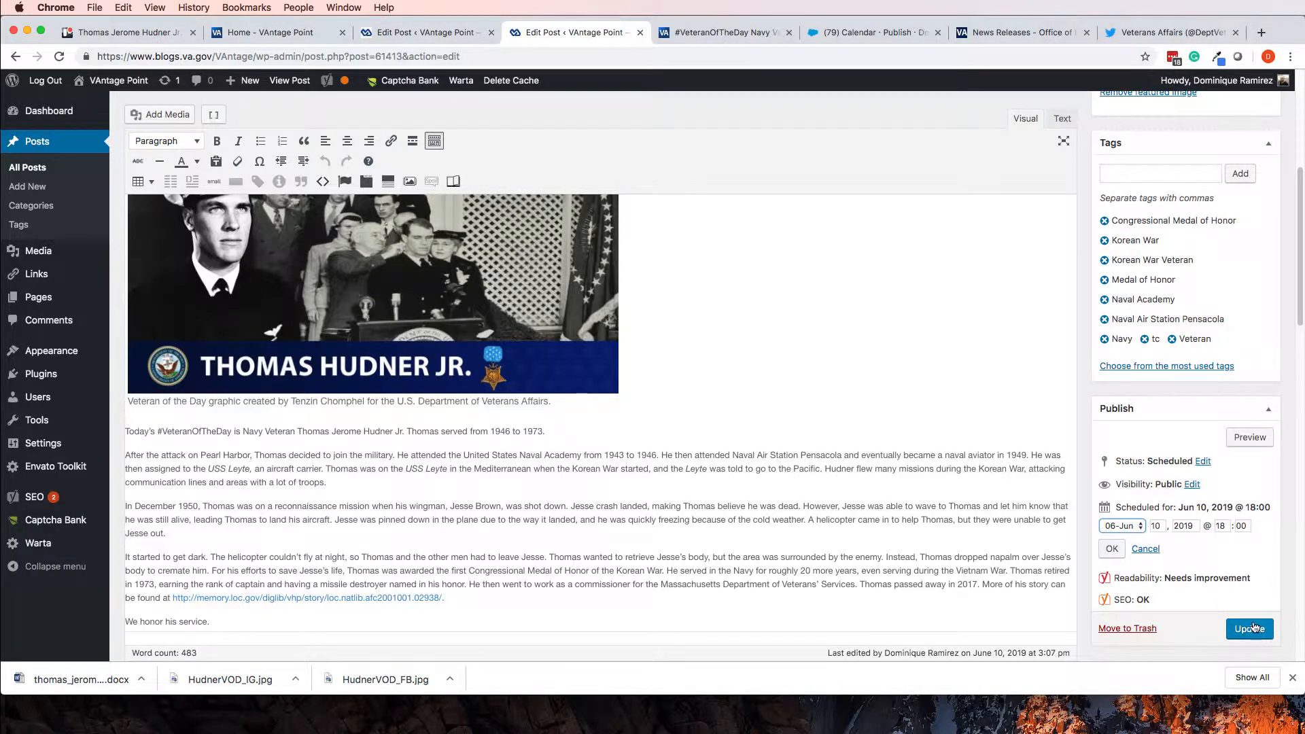
left_click(1146, 549)
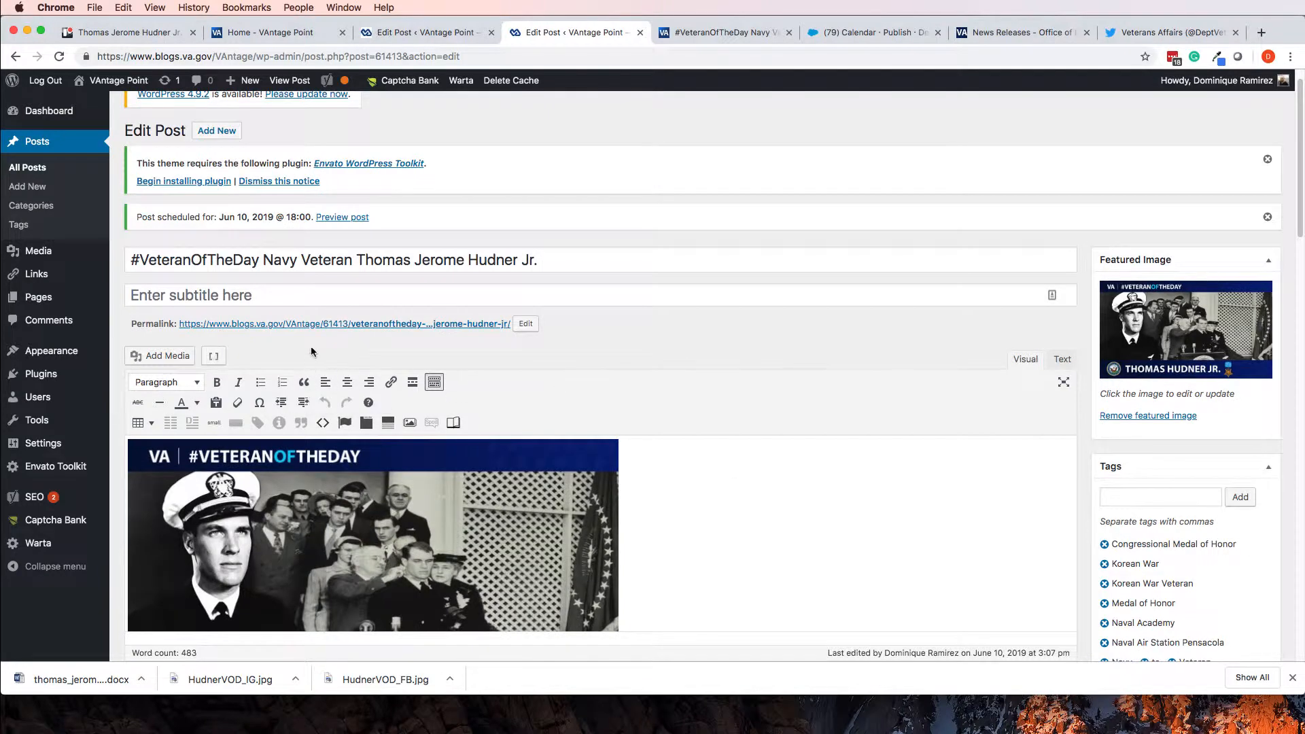
Open the post's permalink in a new tab and review the page's address, publish date, body text and contributors
right_click(349, 324)
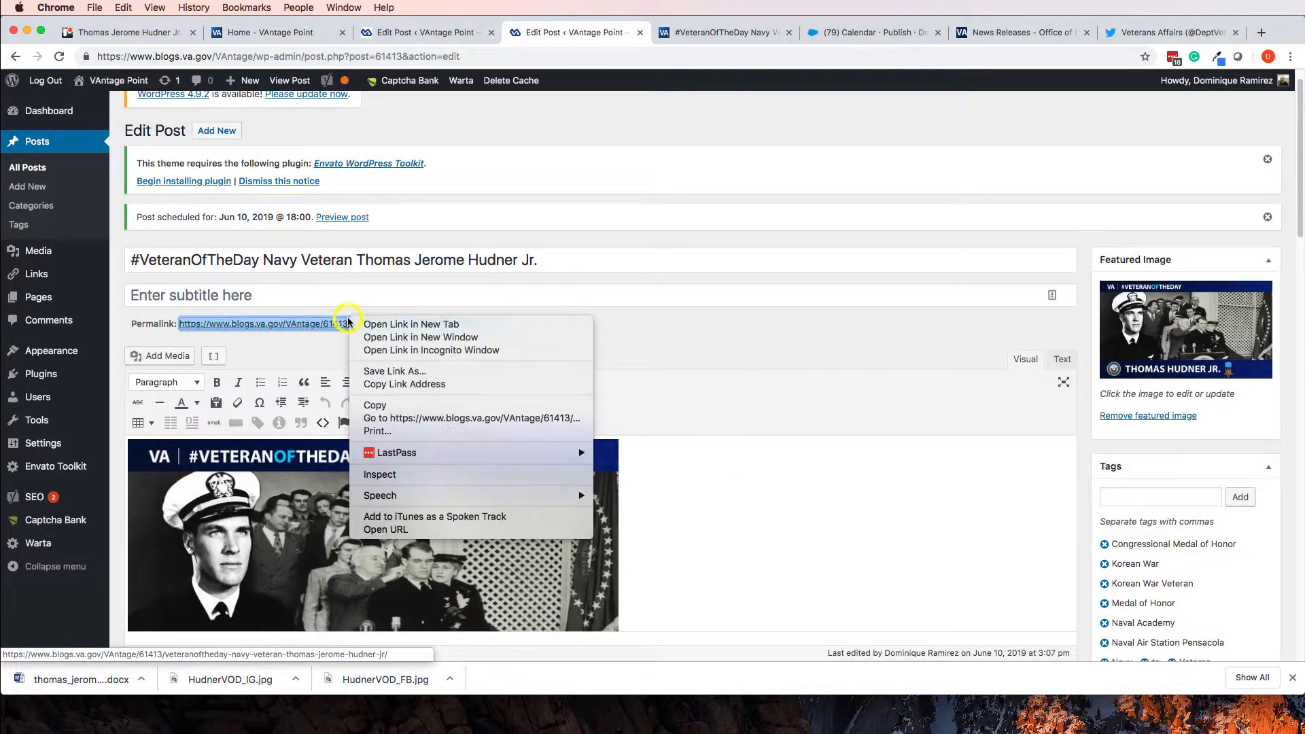
left_click(371, 325)
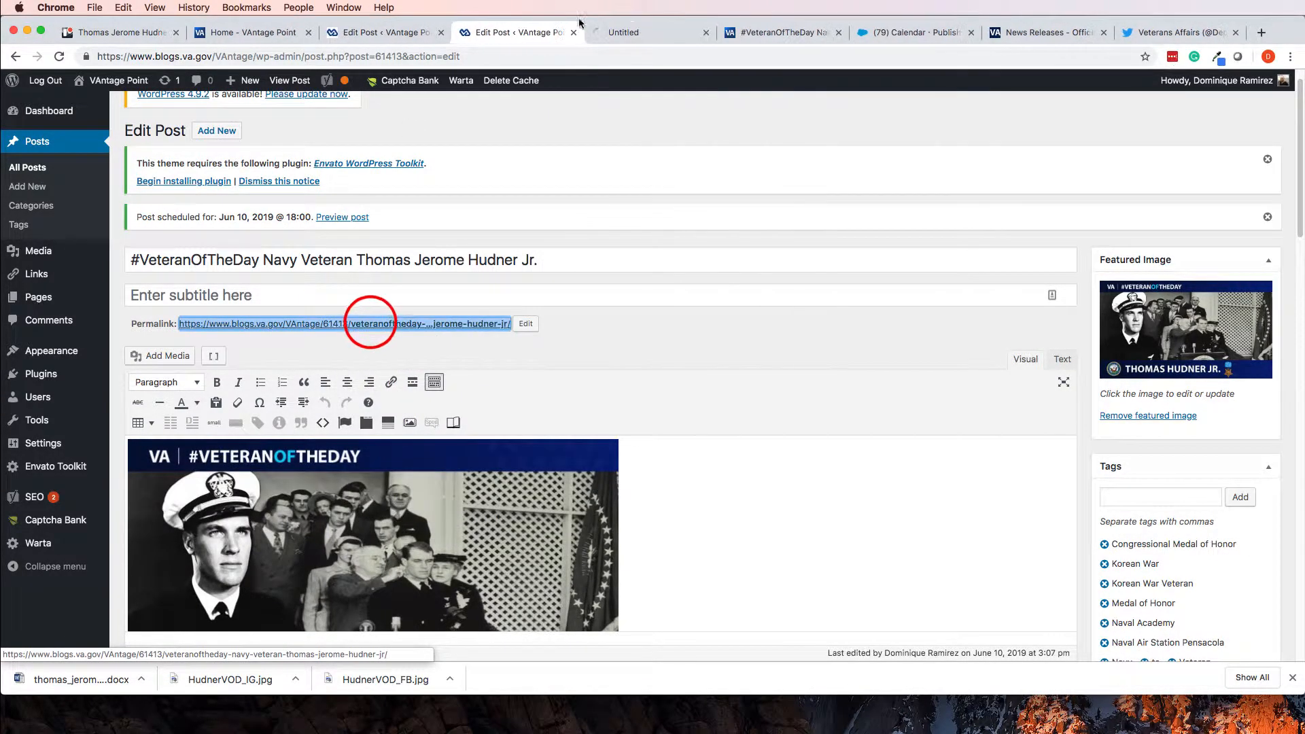
left_click(650, 33)
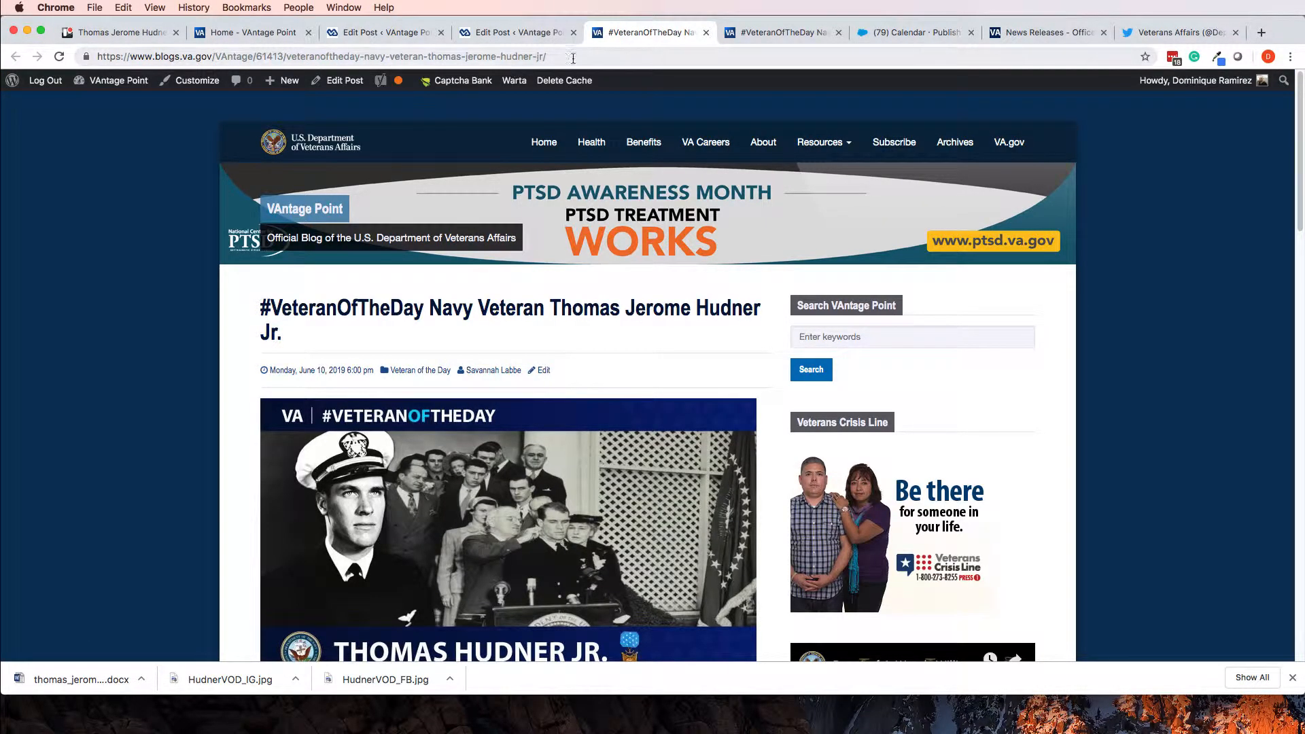
left_click(762, 32)
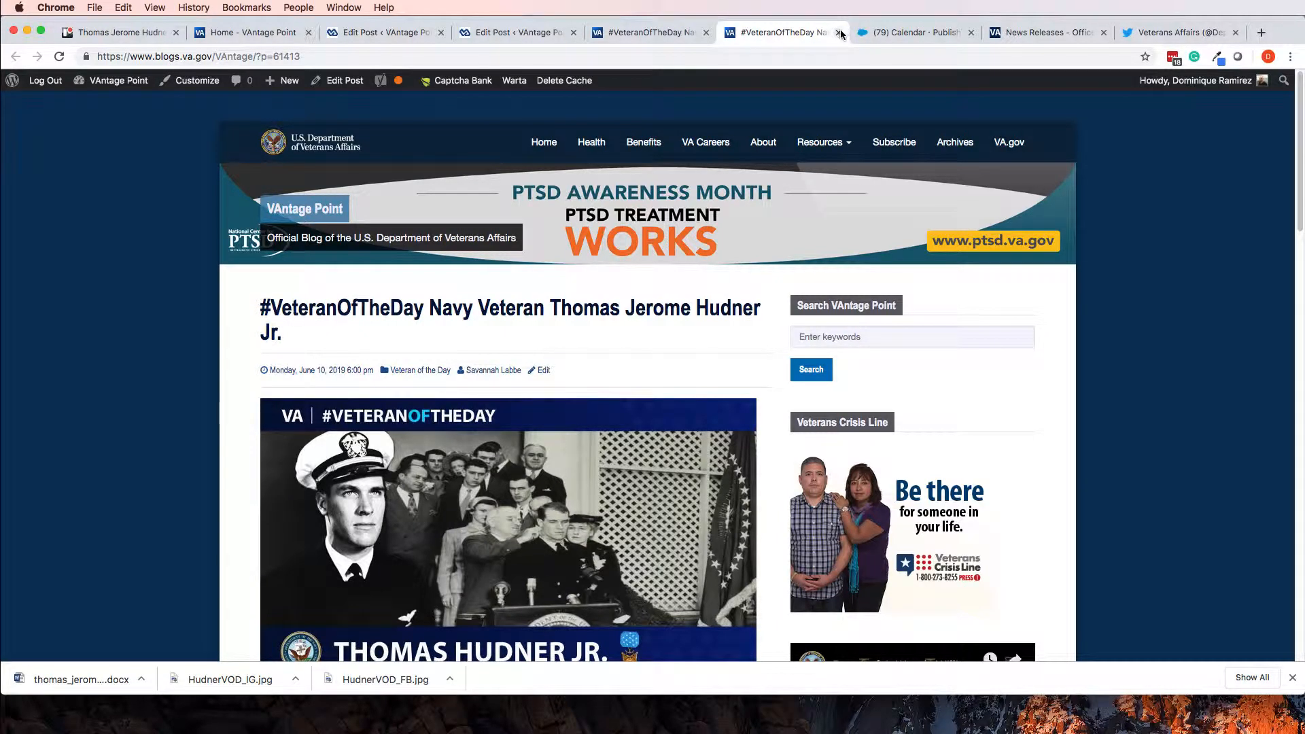
left_click(650, 32)
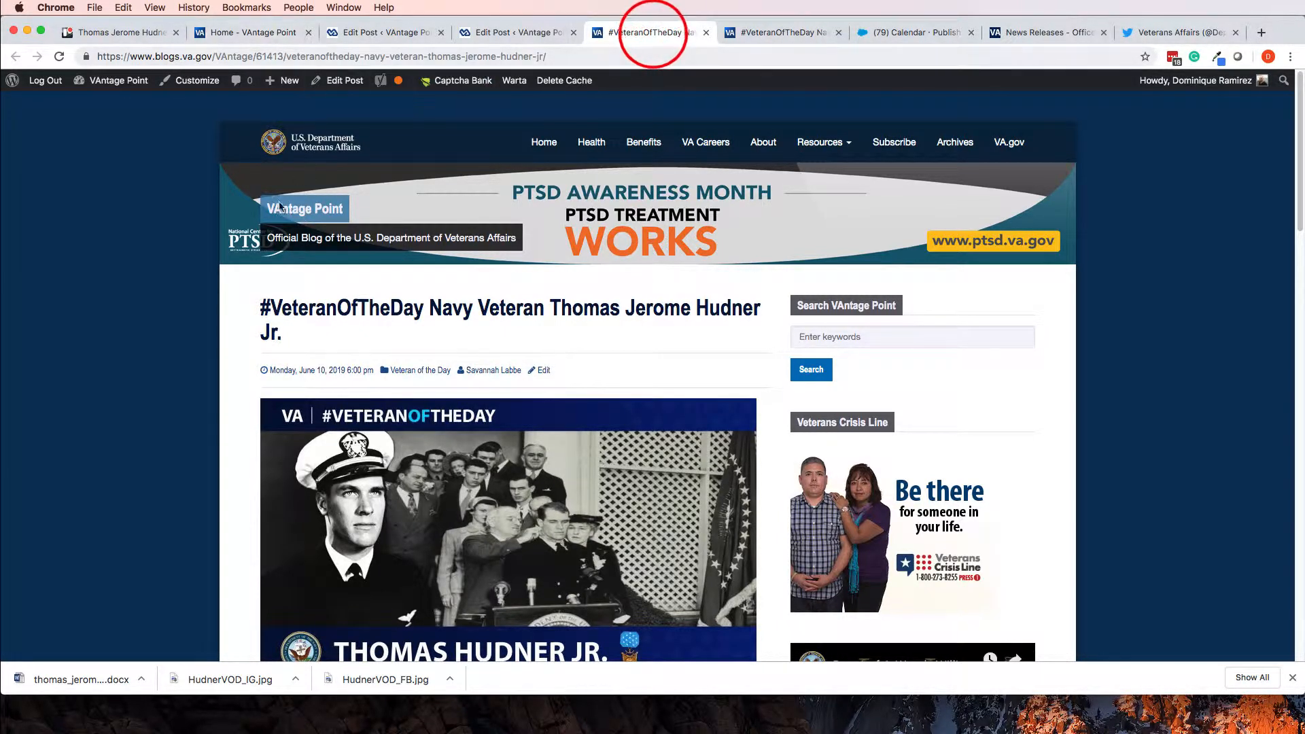
scroll(191, 380, "down", 1)
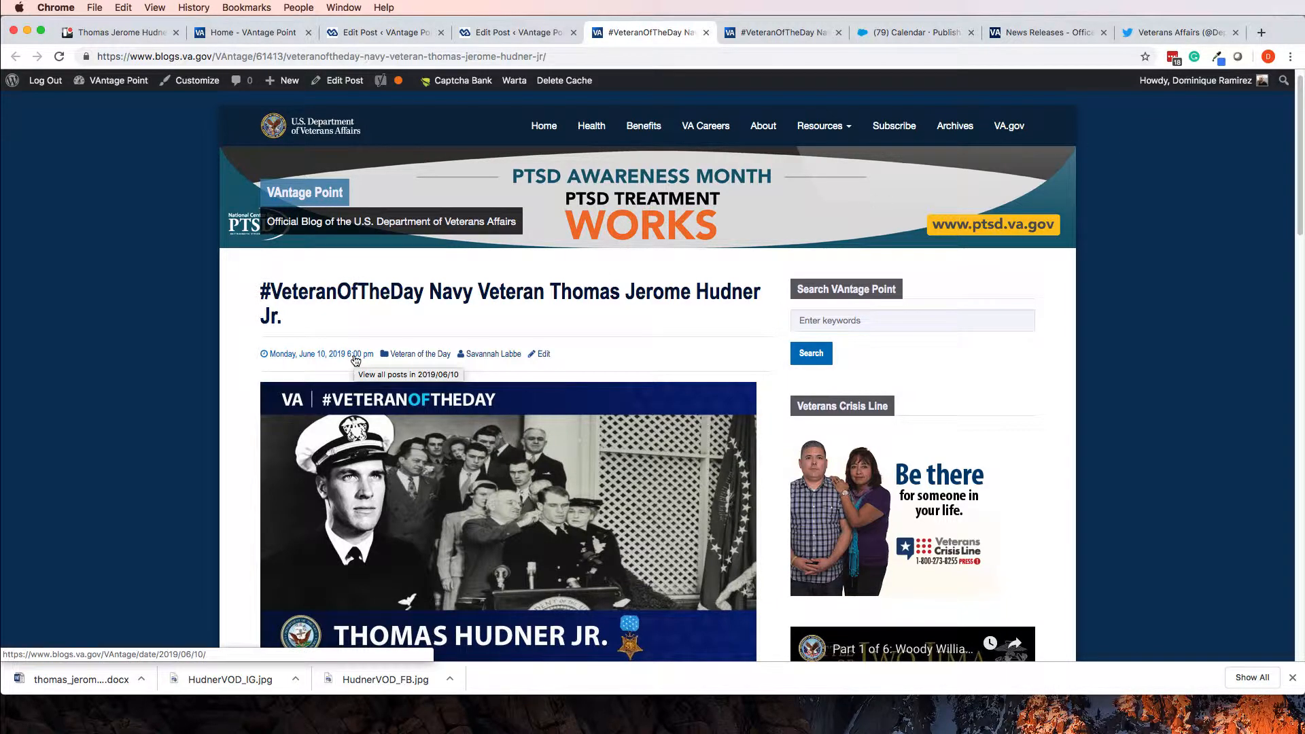
scroll(361, 354, "down", 10)
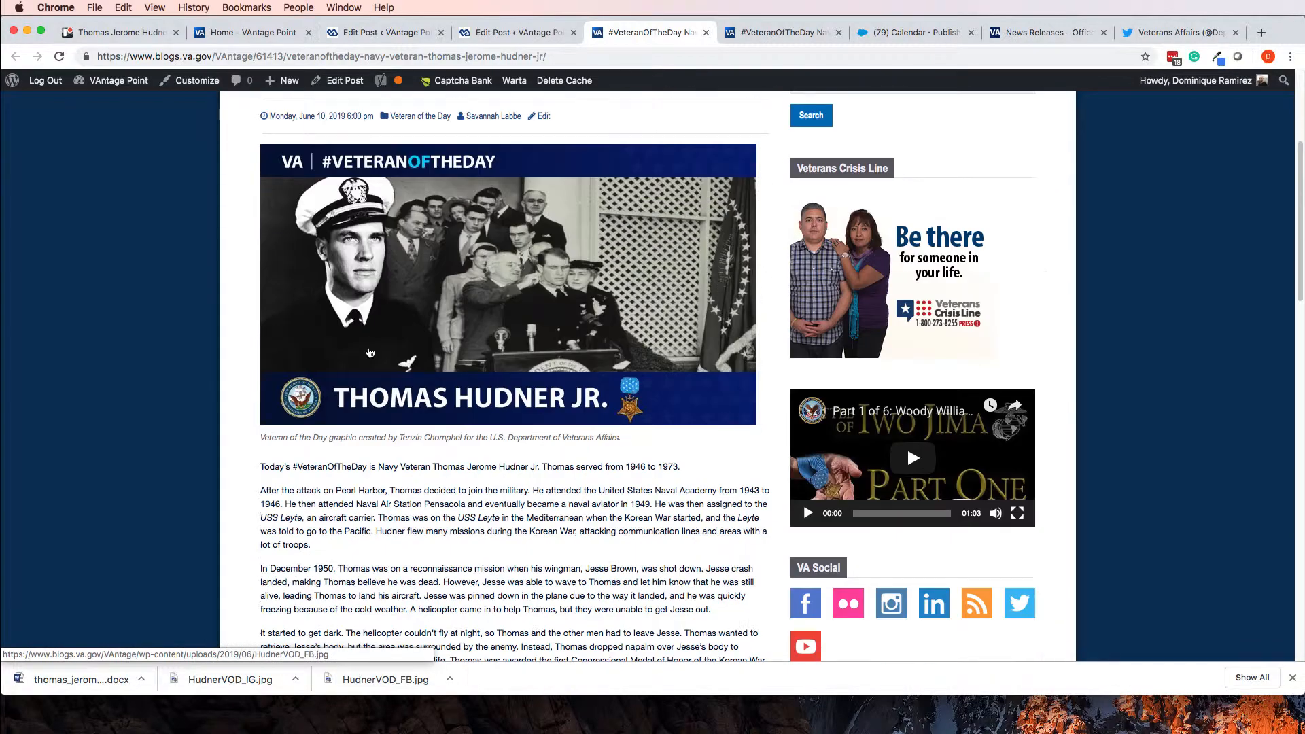
scroll(371, 340, "down", 6)
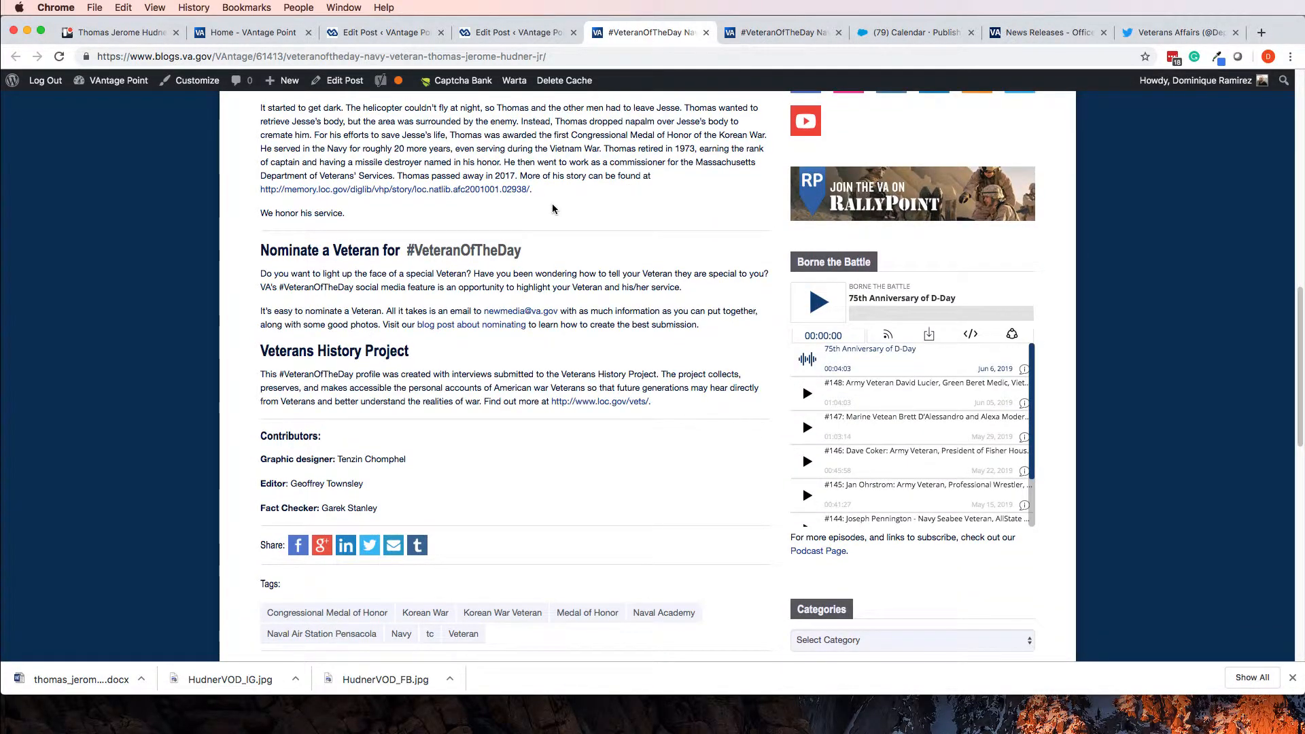
Return to the #VeteranOfTheDay post in the editor and copy its permalink address
left_click(510, 32)
scroll(634, 239, "down", 5)
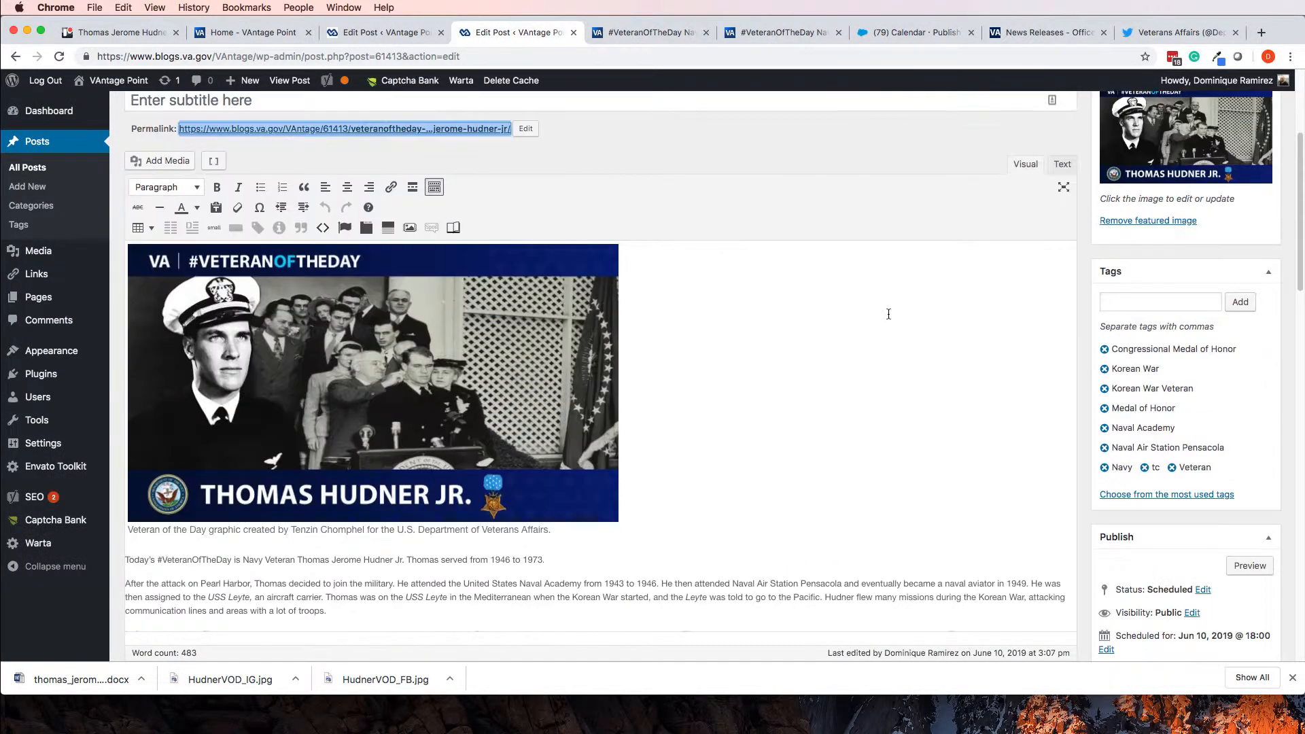
scroll(949, 311, "down", 3)
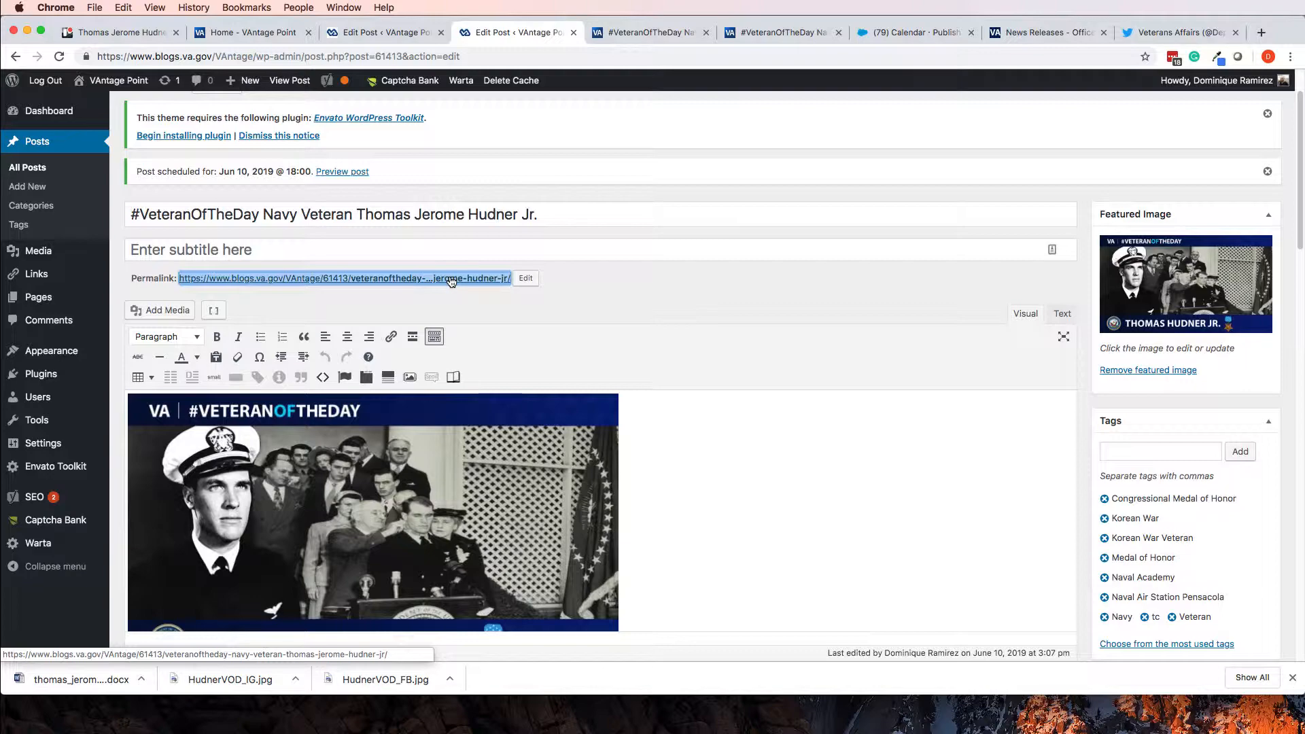
scroll(464, 288, "down", 10)
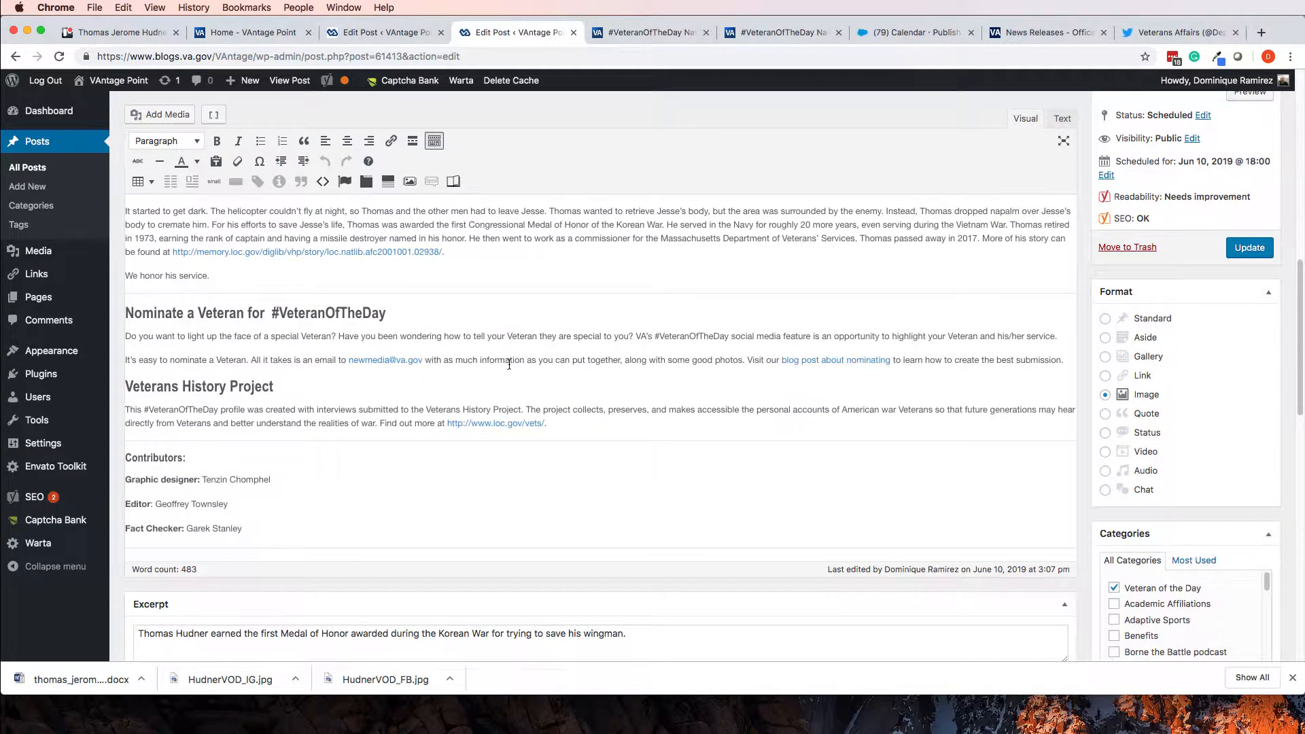
scroll(509, 354, "up", 10)
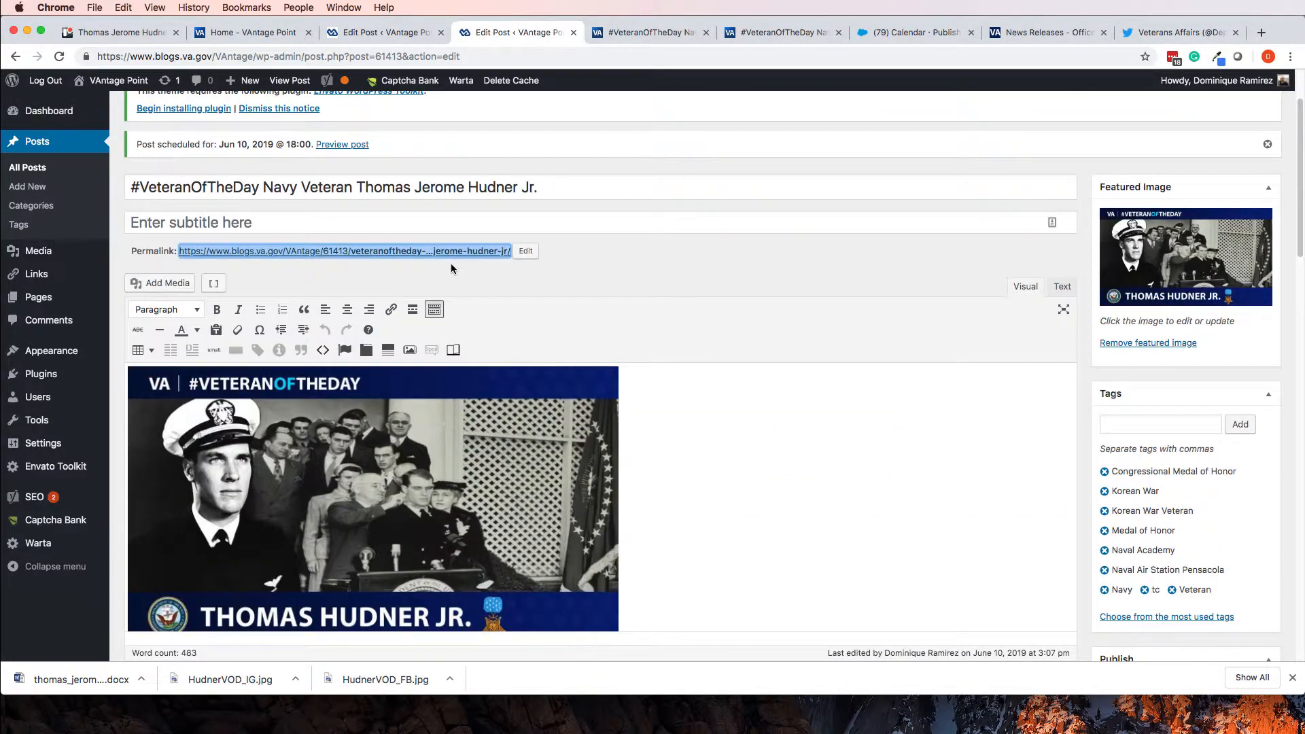
right_click(451, 252)
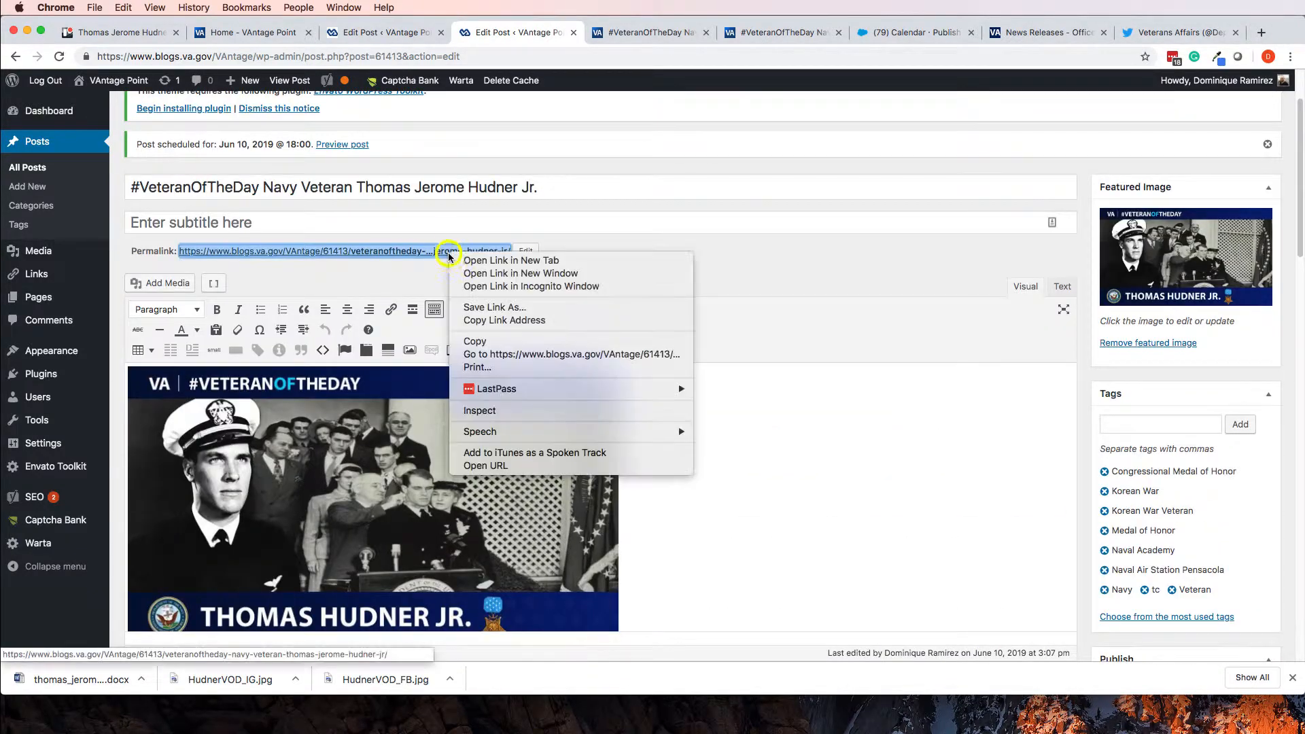
left_click(492, 320)
right_click(443, 247)
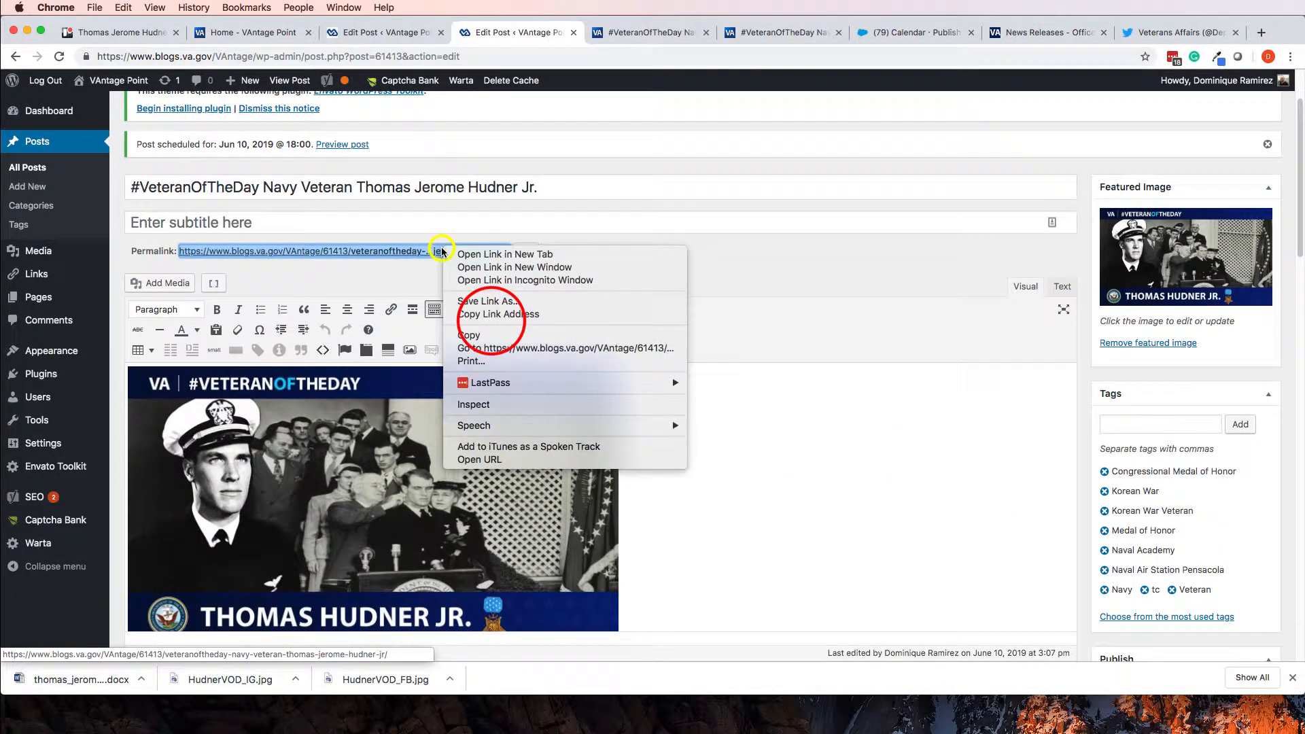
left_click(480, 314)
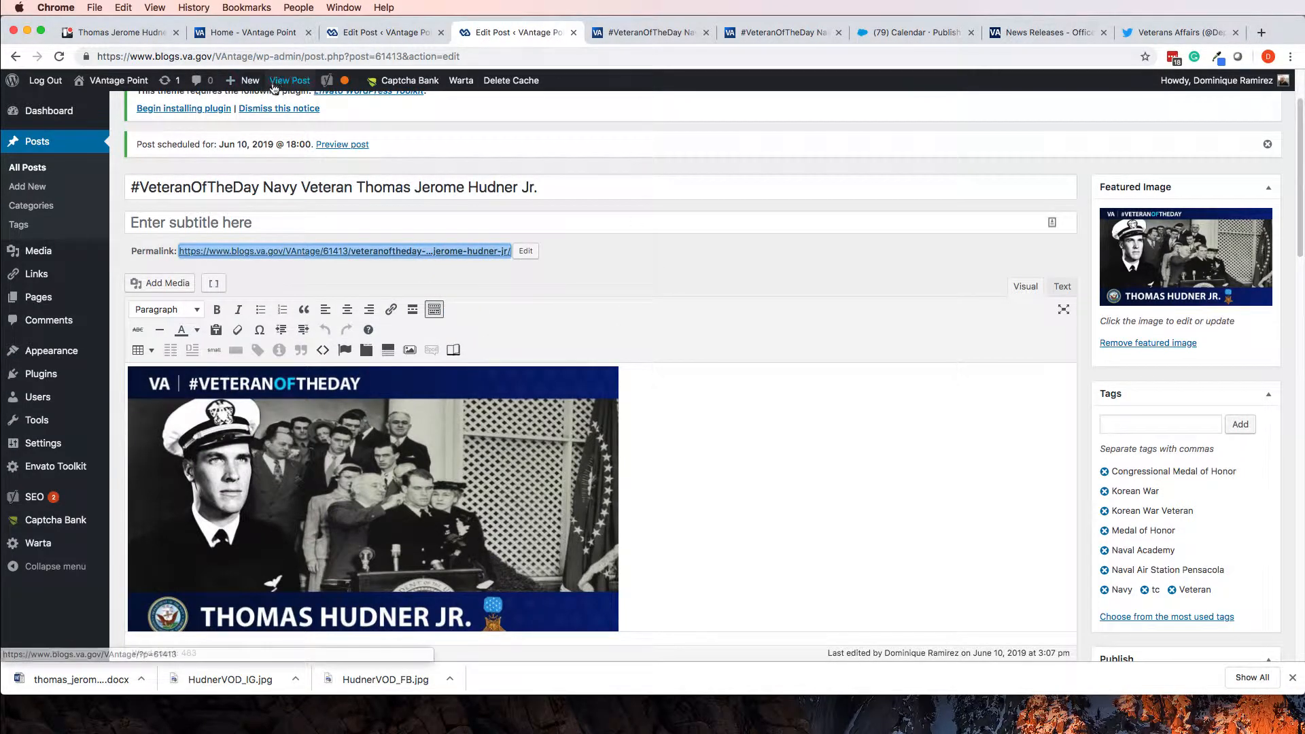
Switch to Social Studio and start a new tweet in the calendar slot for Monday 6/10 at 6:30 pm
left_click(908, 36)
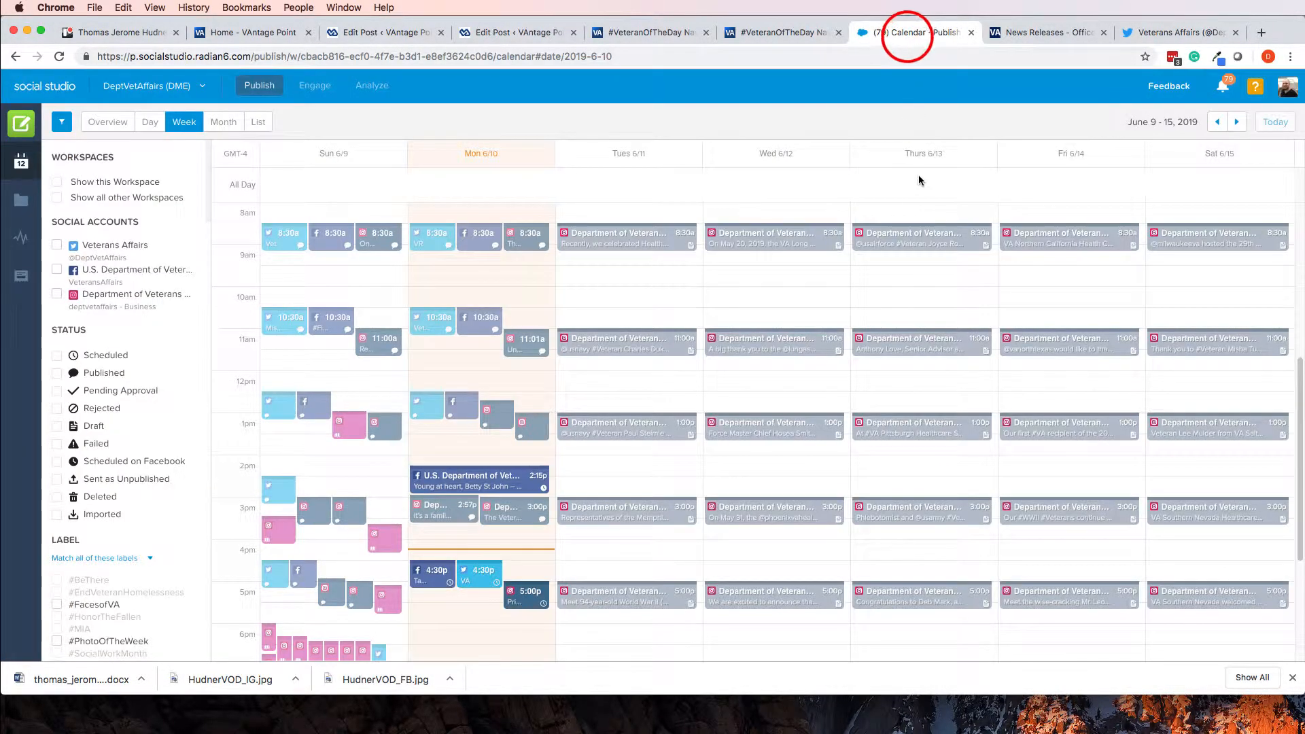
scroll(719, 326, "down", 5)
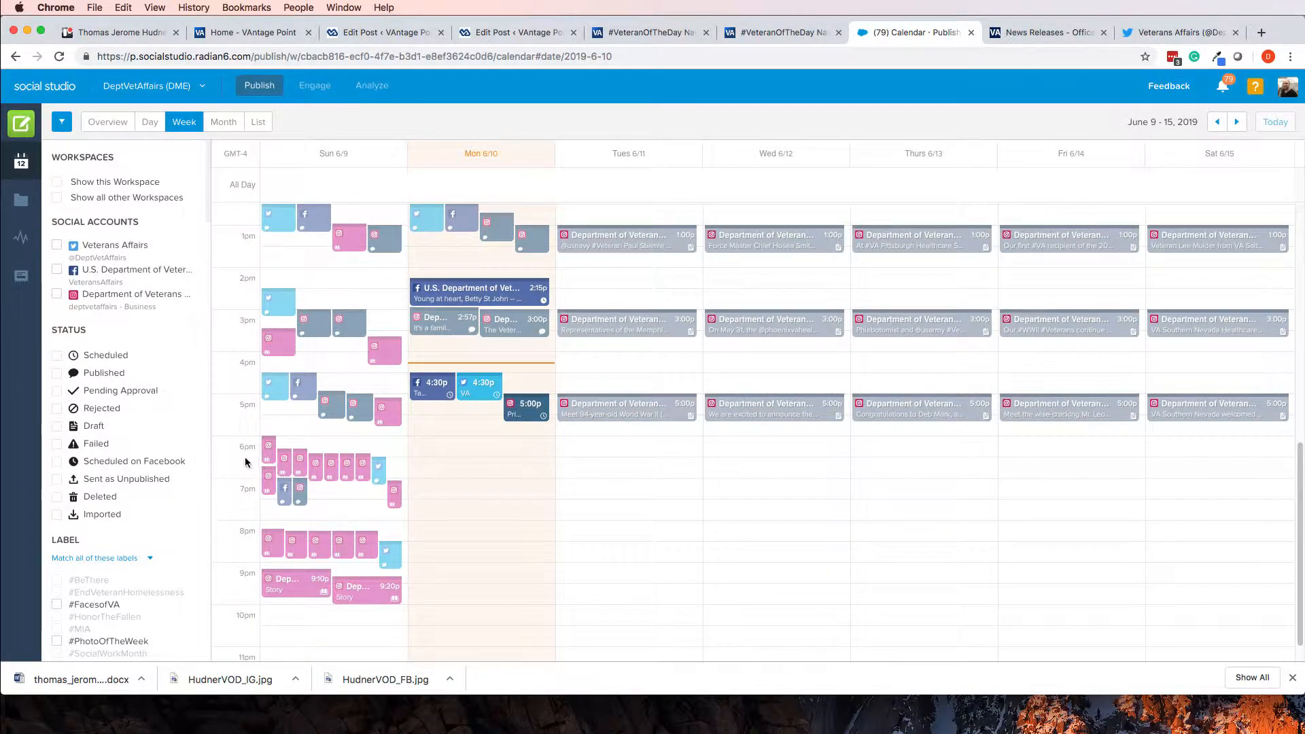
left_click(495, 467)
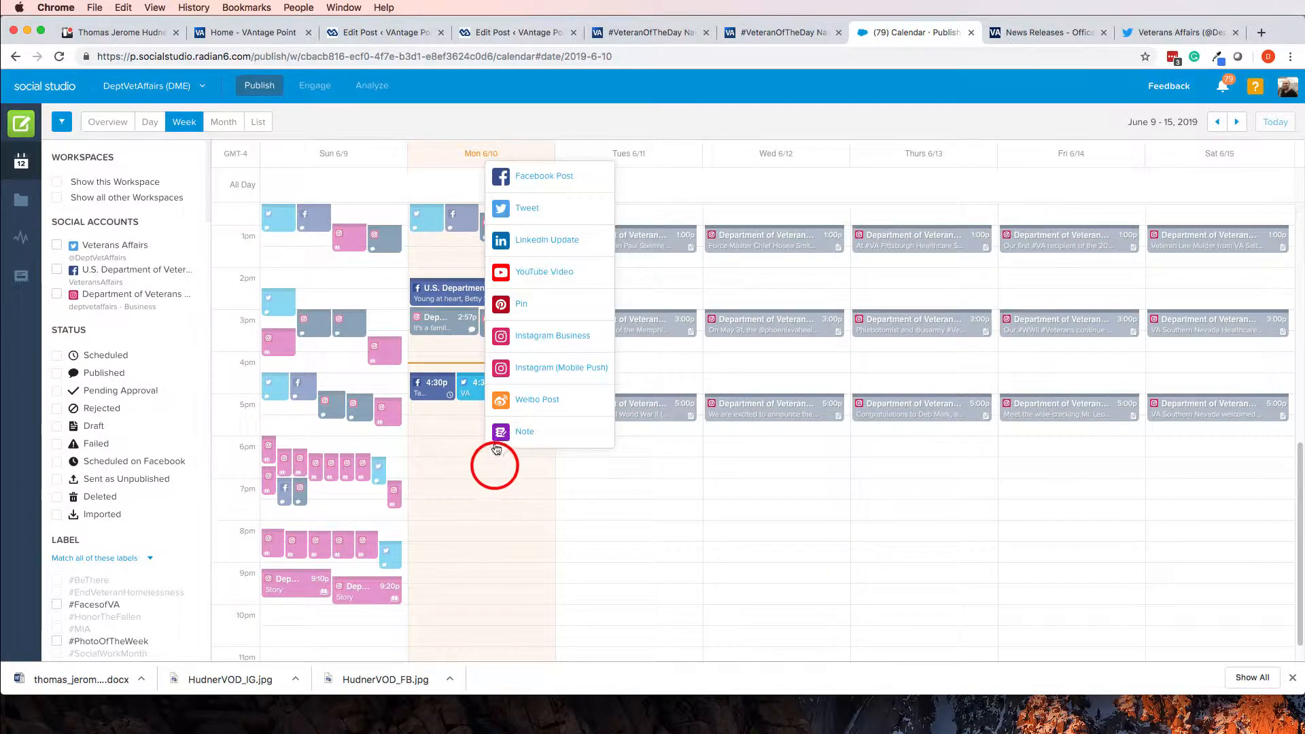
left_click(446, 486)
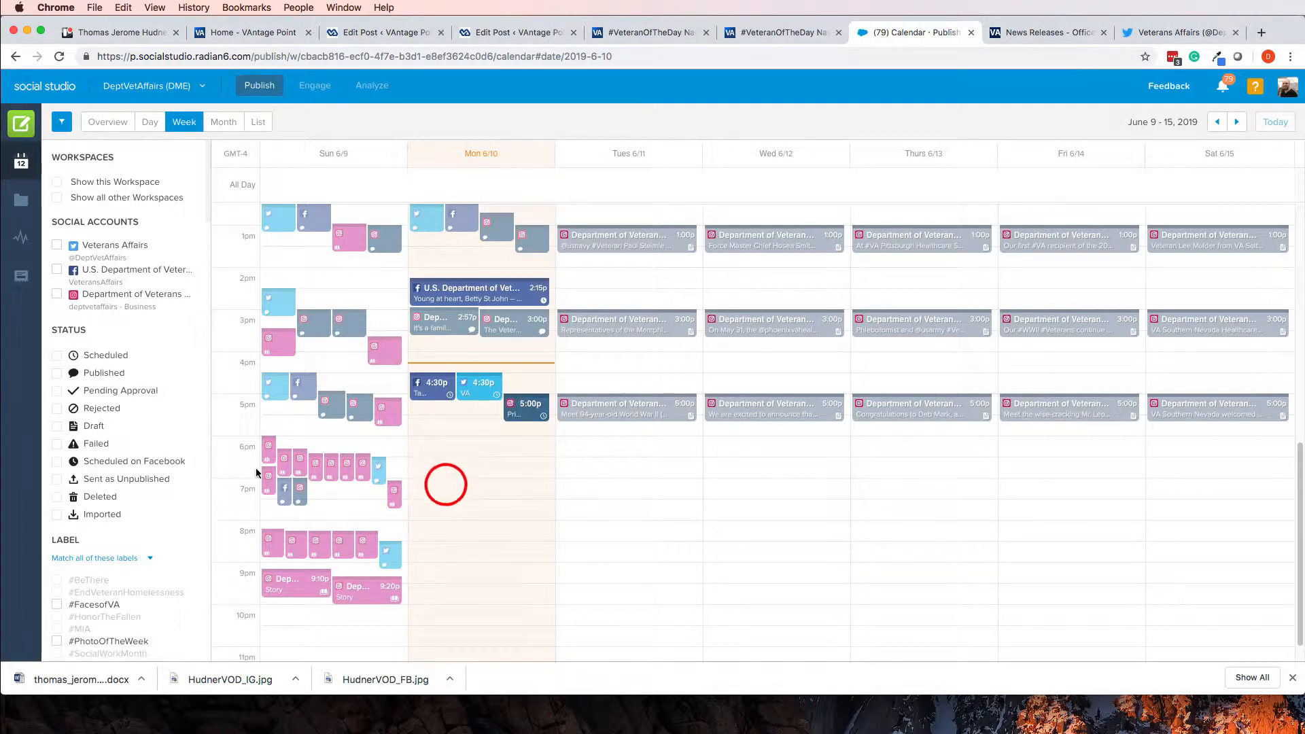
left_click(430, 455)
left_click(458, 463)
left_click(459, 467)
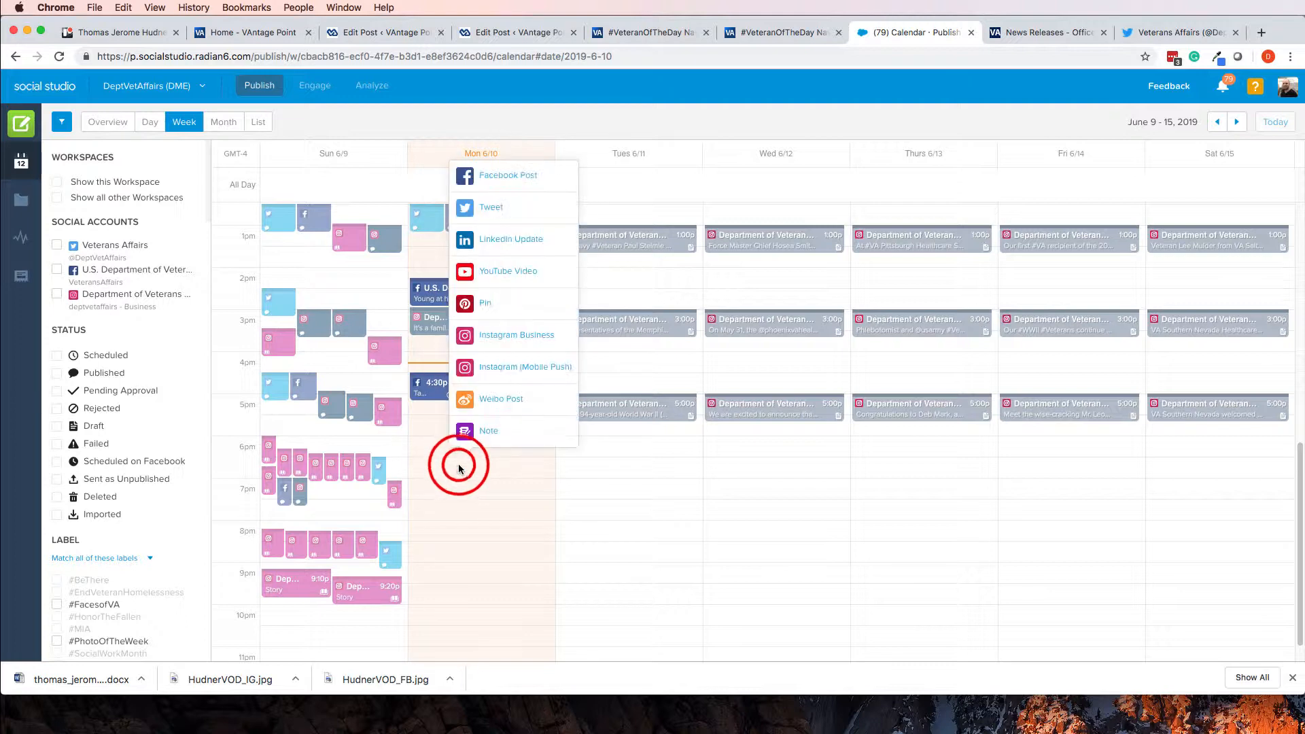
left_click(474, 208)
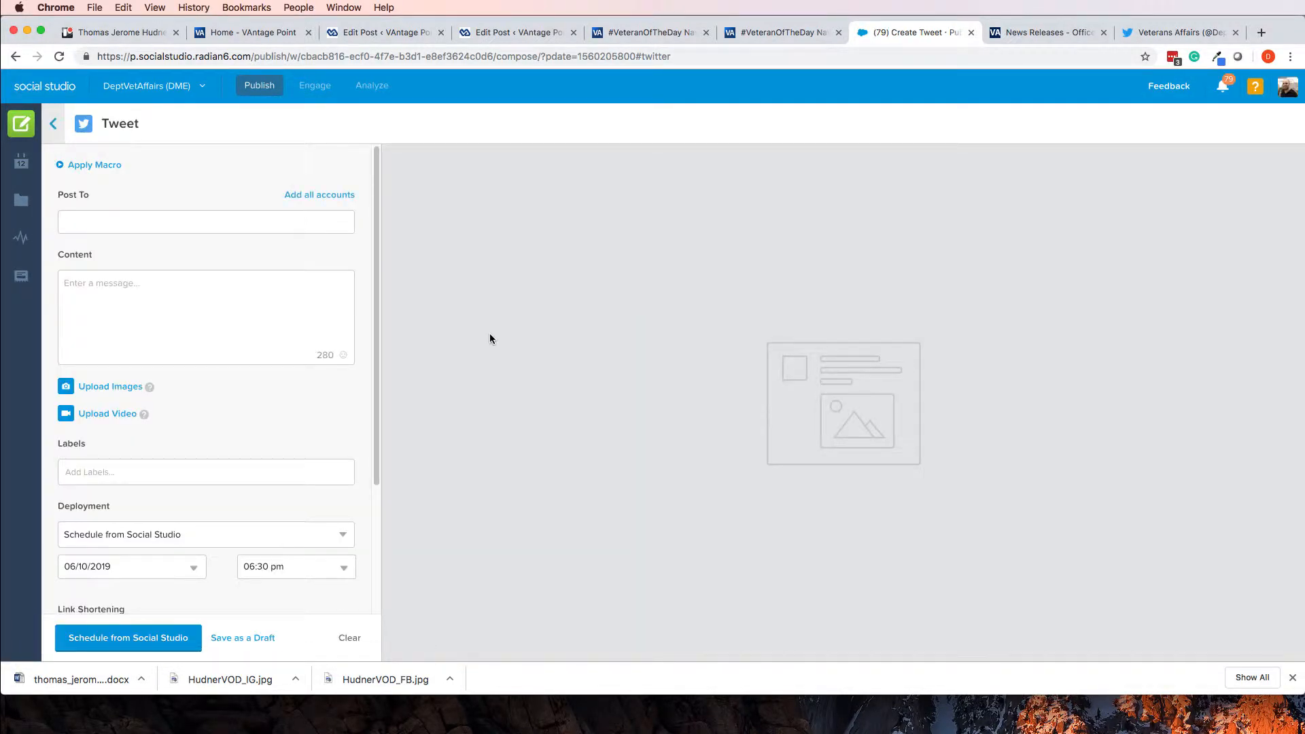
left_click(211, 234)
left_click(206, 253)
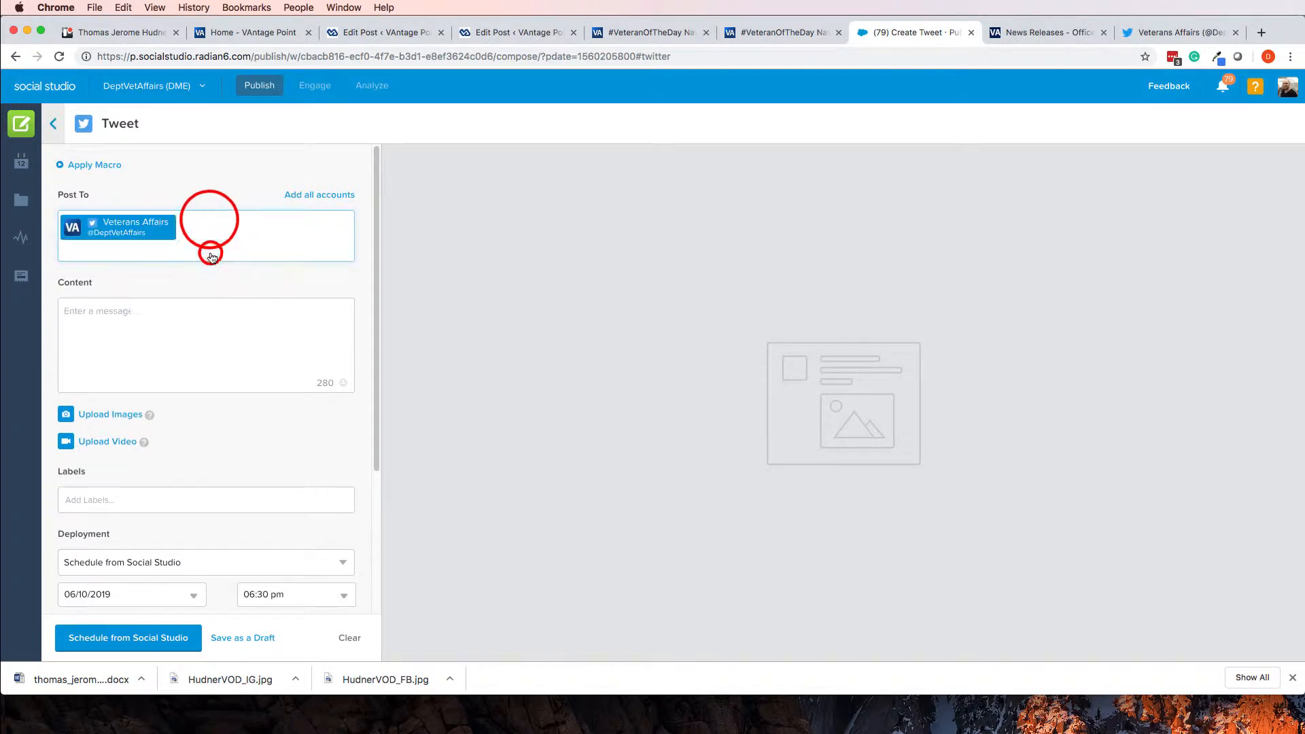
left_click(180, 326)
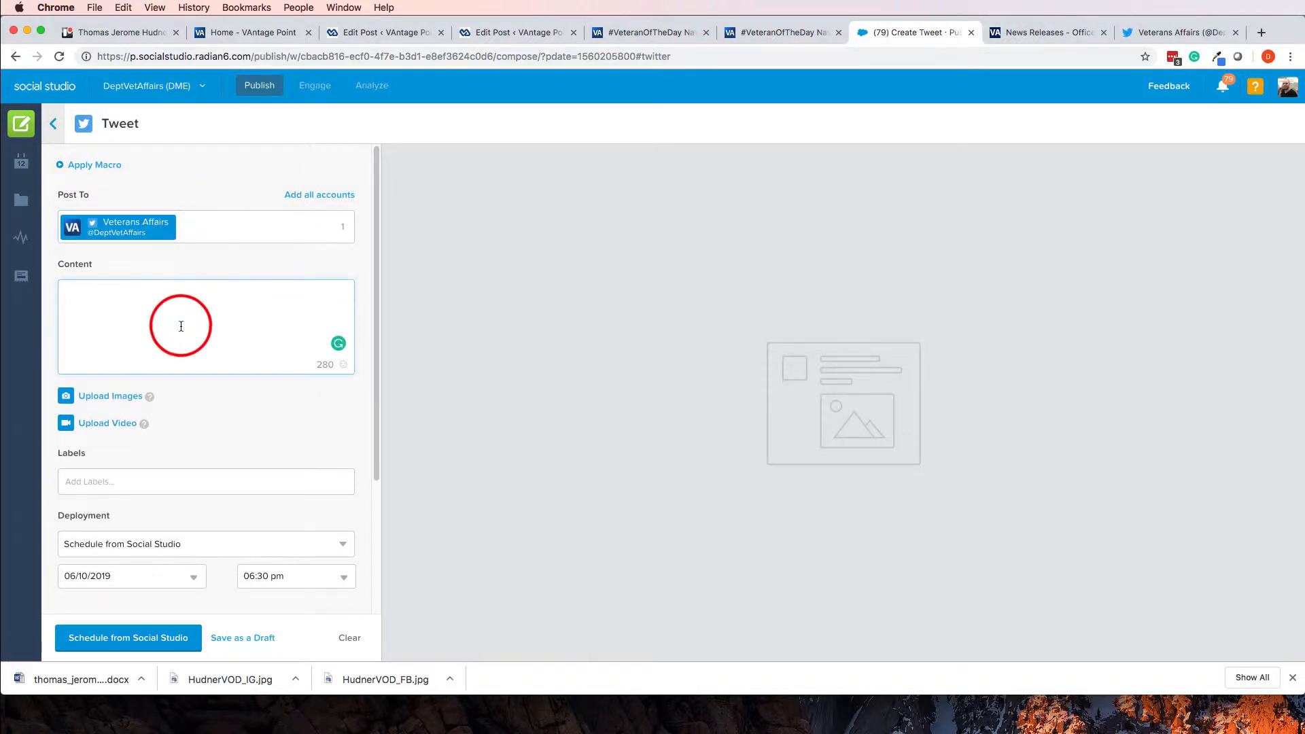
key("super+v")
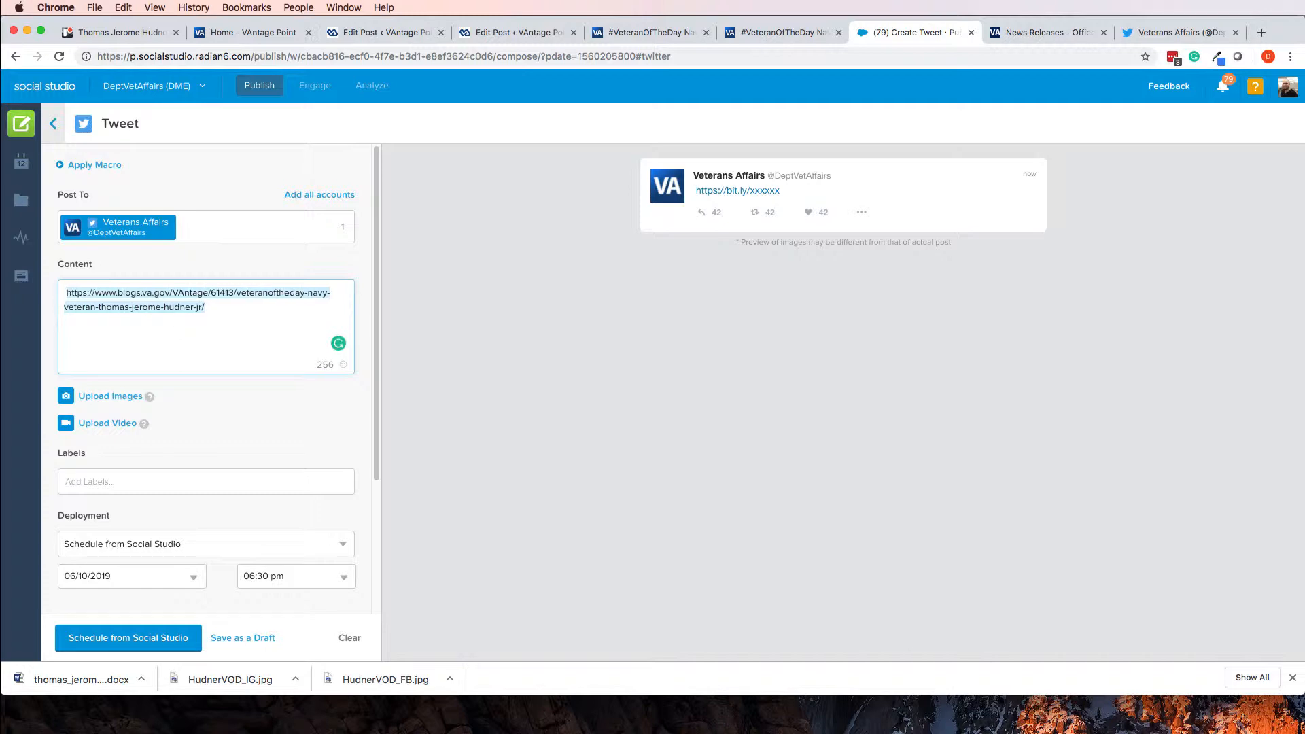
Close the extra preview of the blog post, return to its editor and copy the opening #VeteranOfTheDay sentence with the service years
left_click(799, 35)
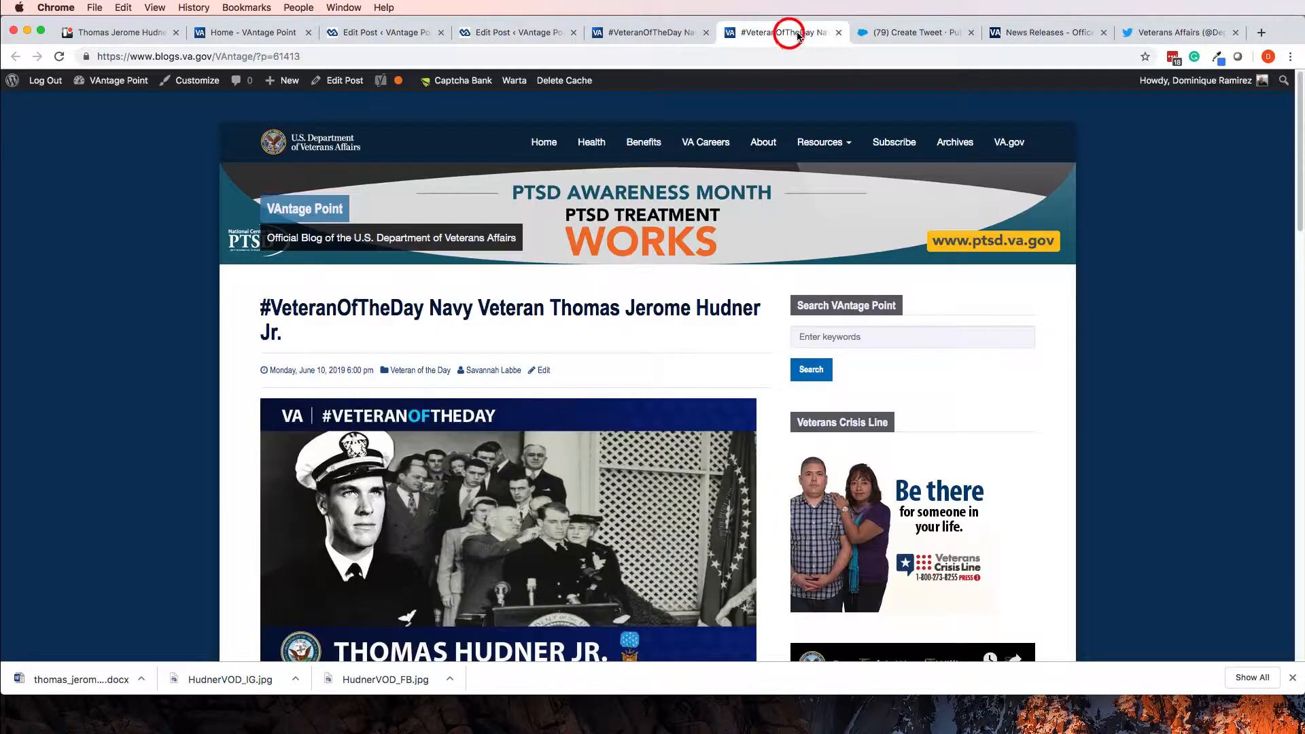
left_click(838, 33)
left_click(619, 37)
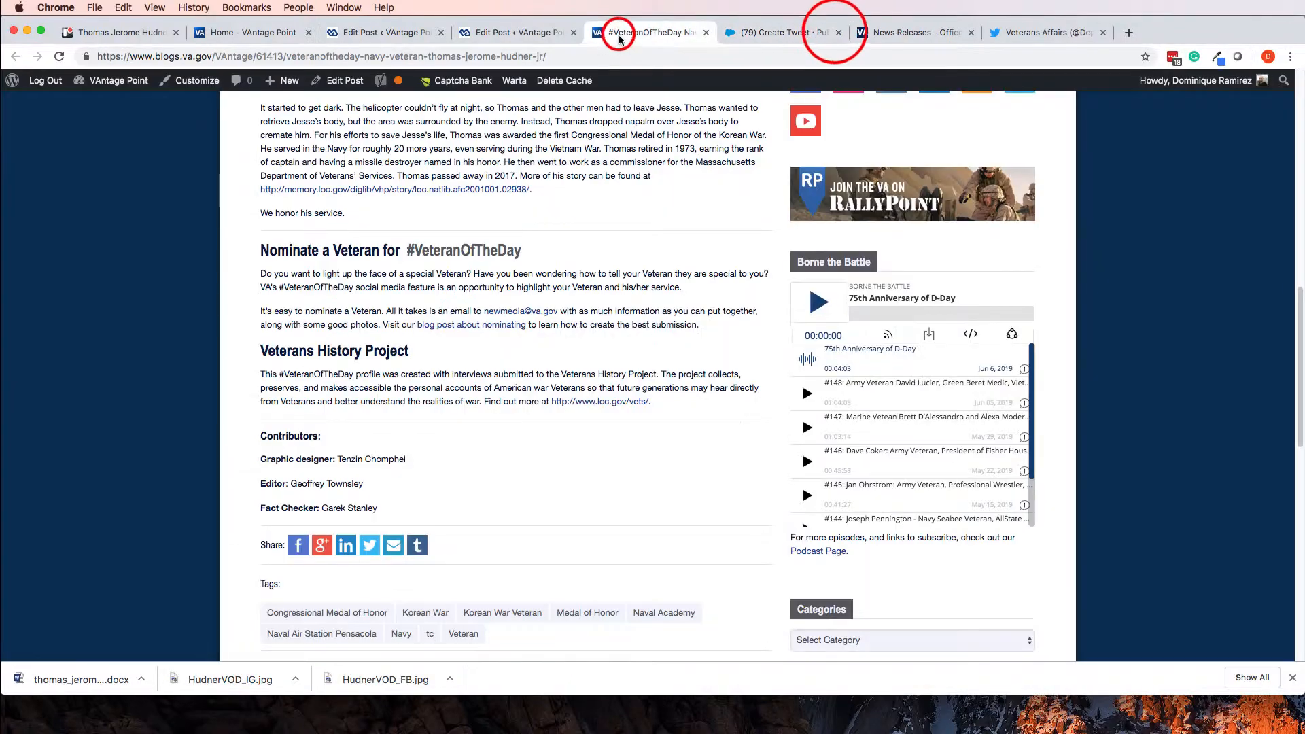
left_click(474, 34)
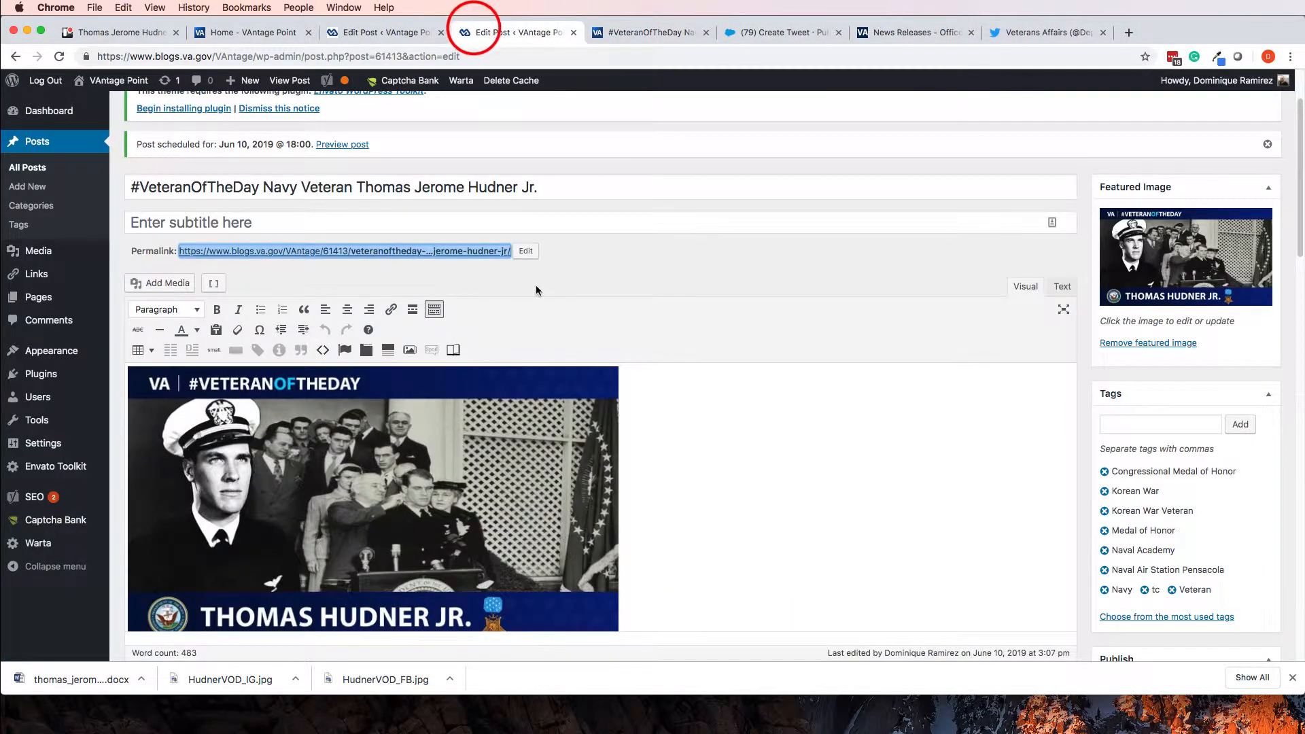
scroll(536, 291, "down", 5)
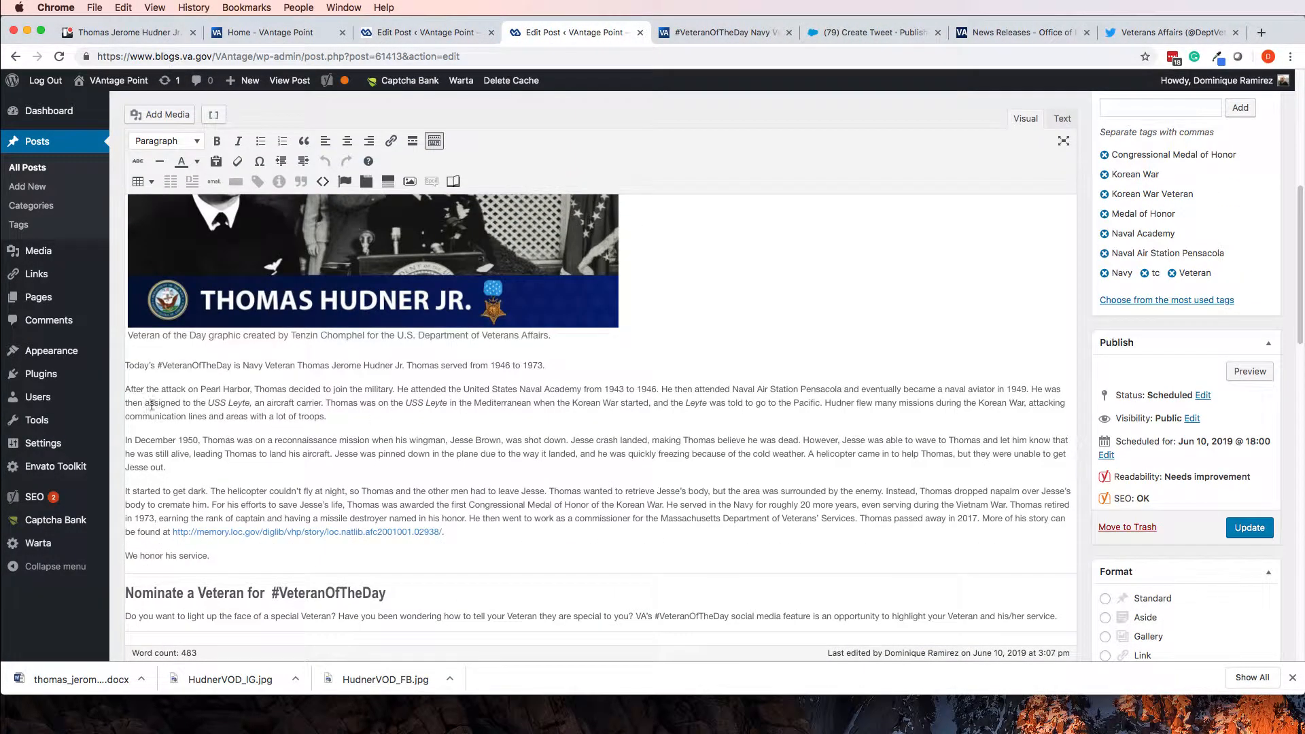
left_click_drag(126, 365, 561, 369)
key("super+c")
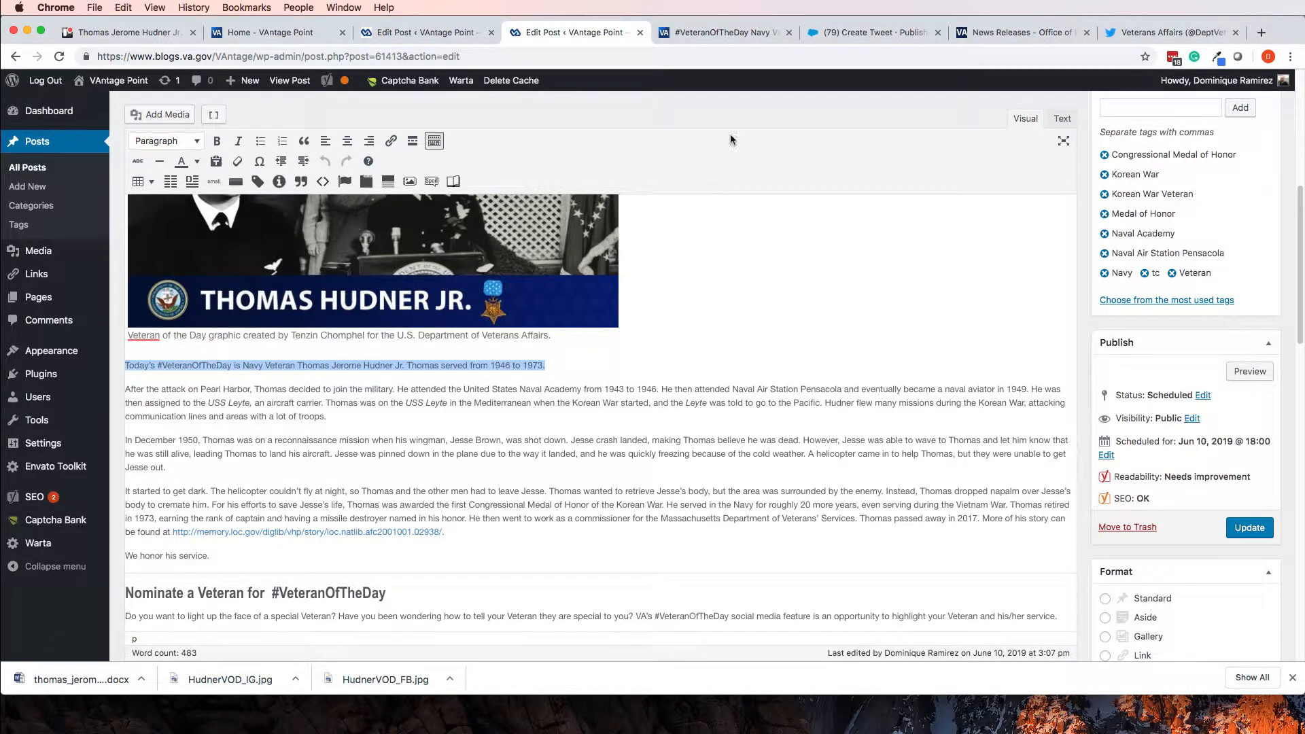
Switch back to the Social Studio tweet and insert the copied introduction sentence ahead of the blog link
left_click(1139, 27)
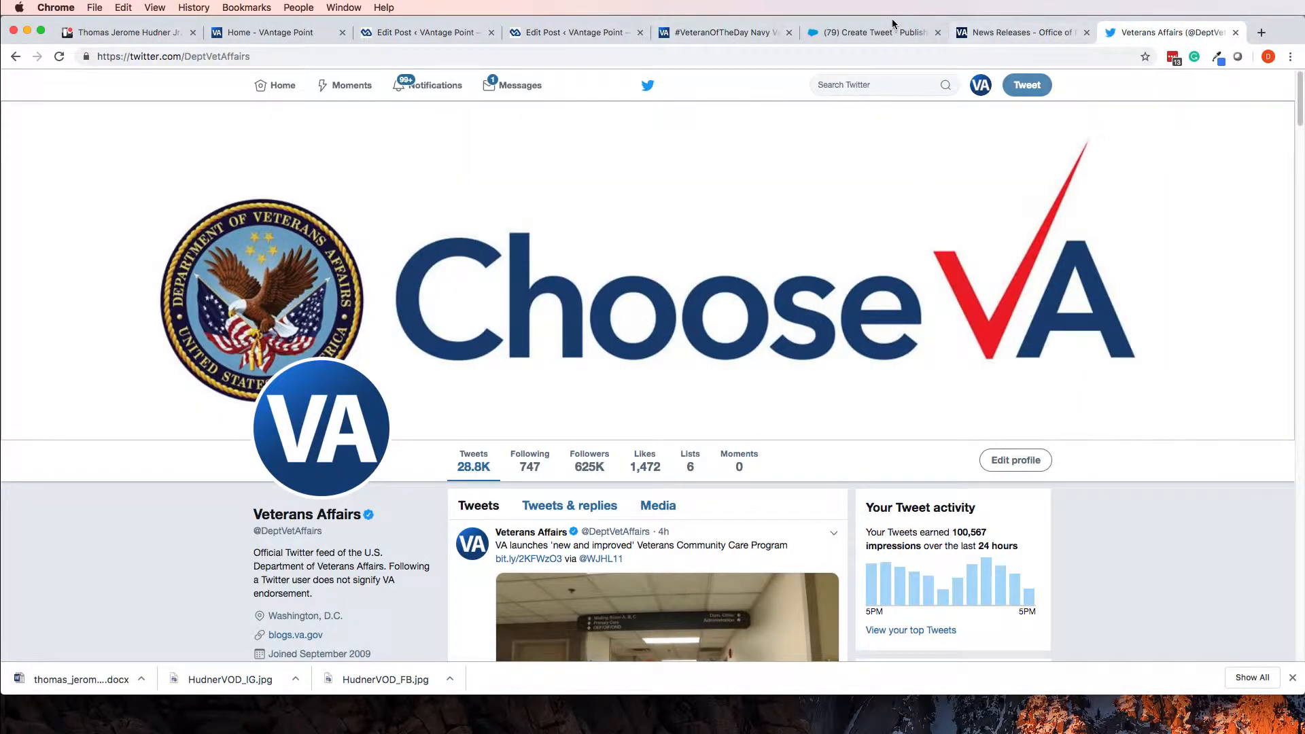
left_click(879, 40)
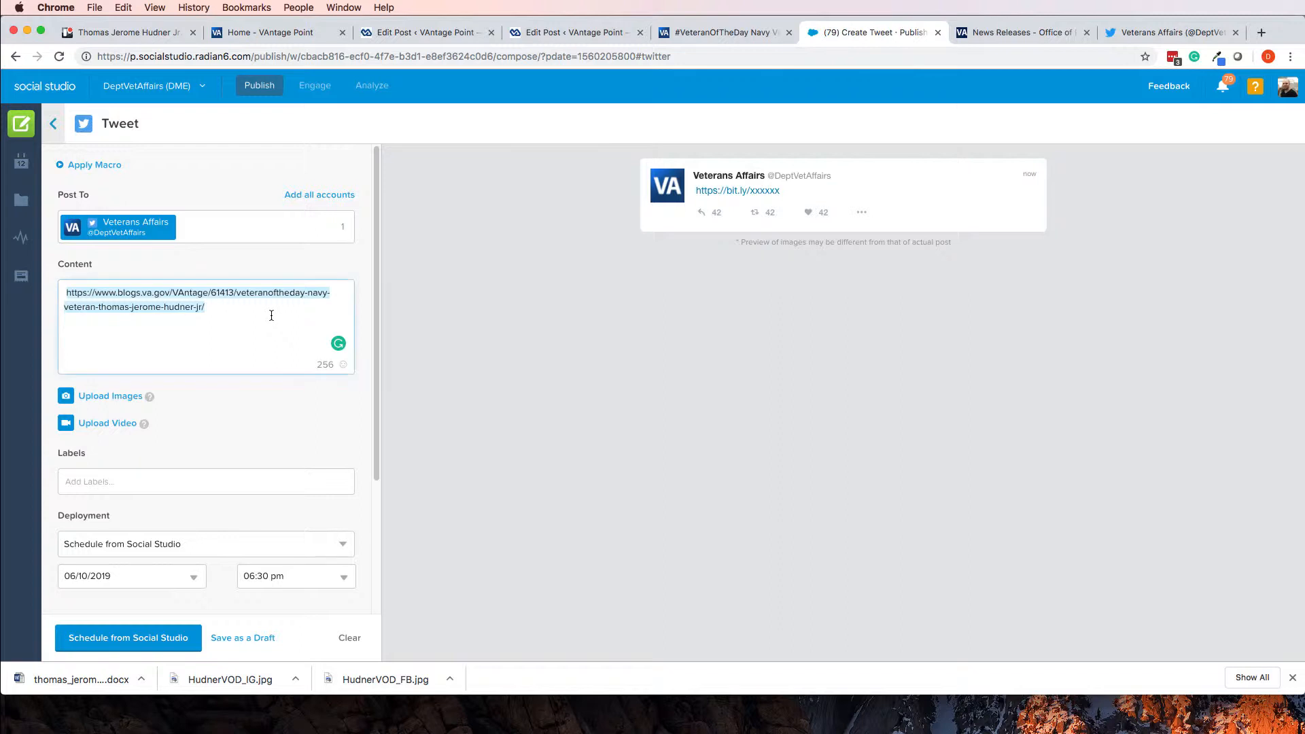
key("super+v")
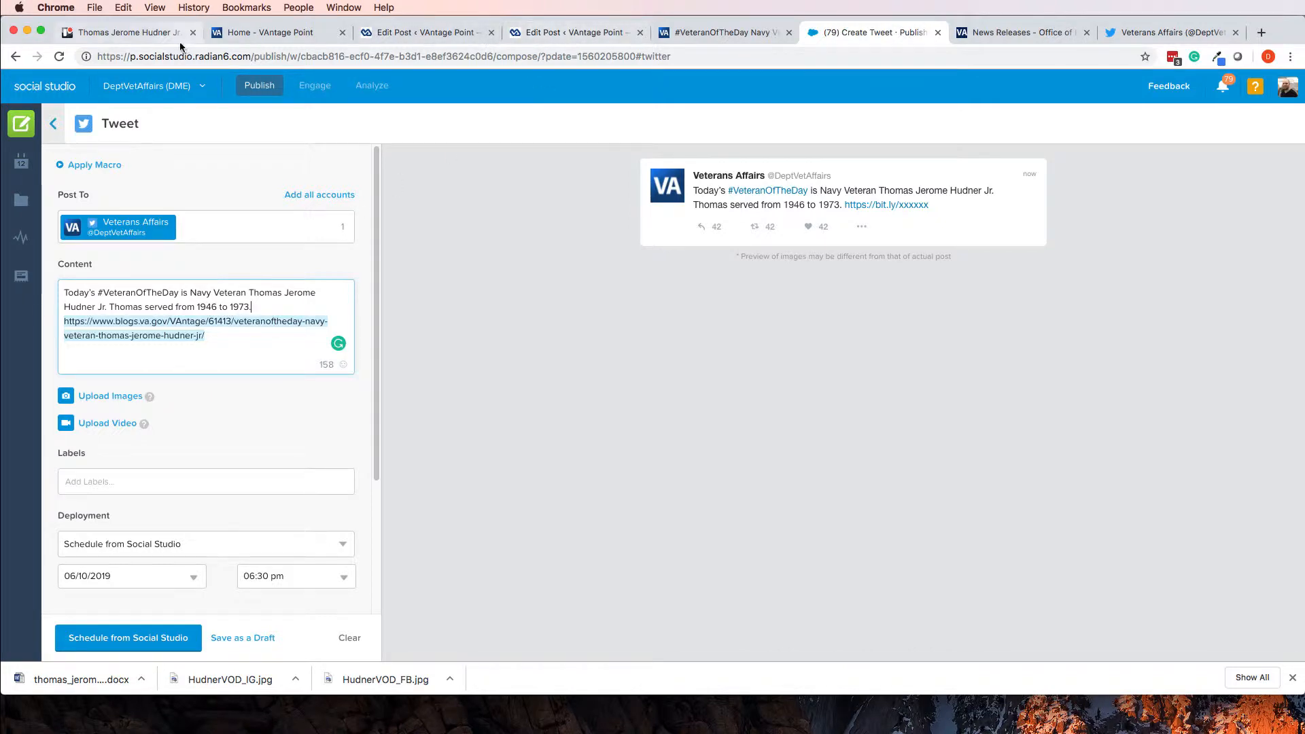
Return to the post editor and copy the sentence about the first Congressional Medal of Honor of the Korean War
left_click(541, 33)
scroll(481, 497, "down", 2)
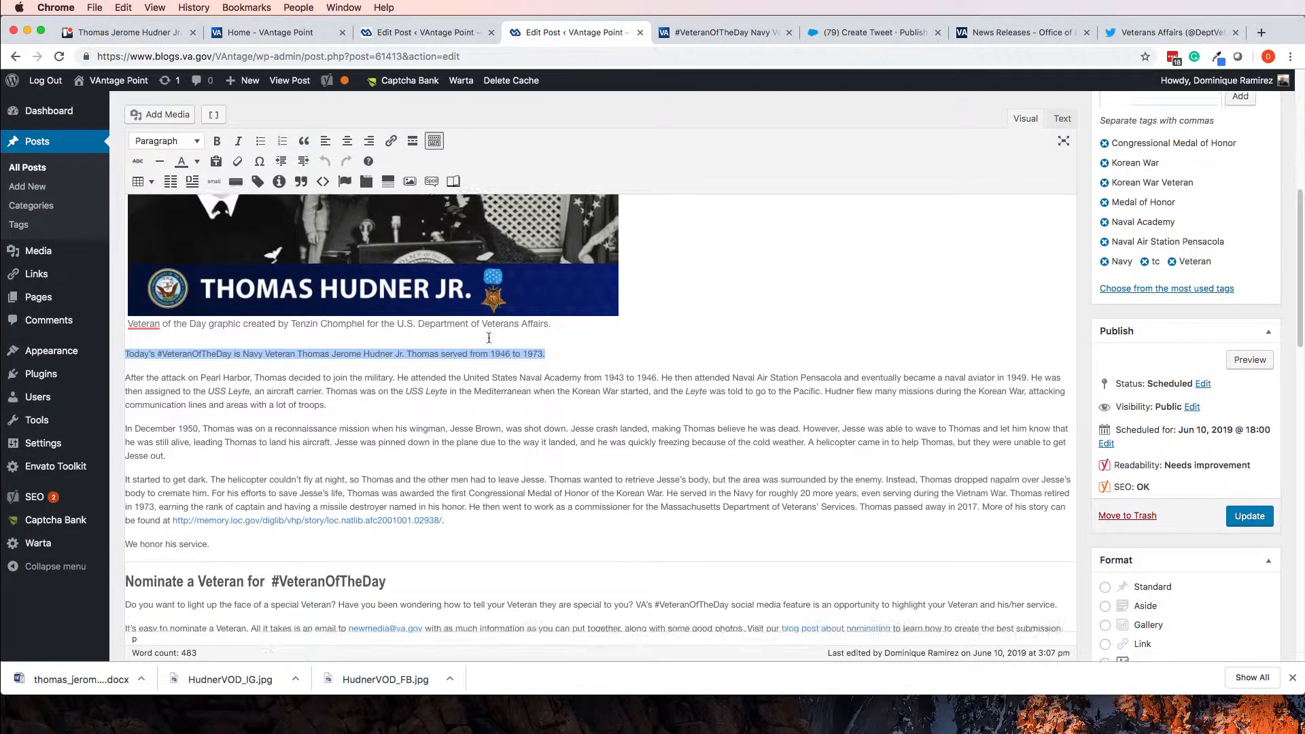
scroll(478, 455, "down", 1)
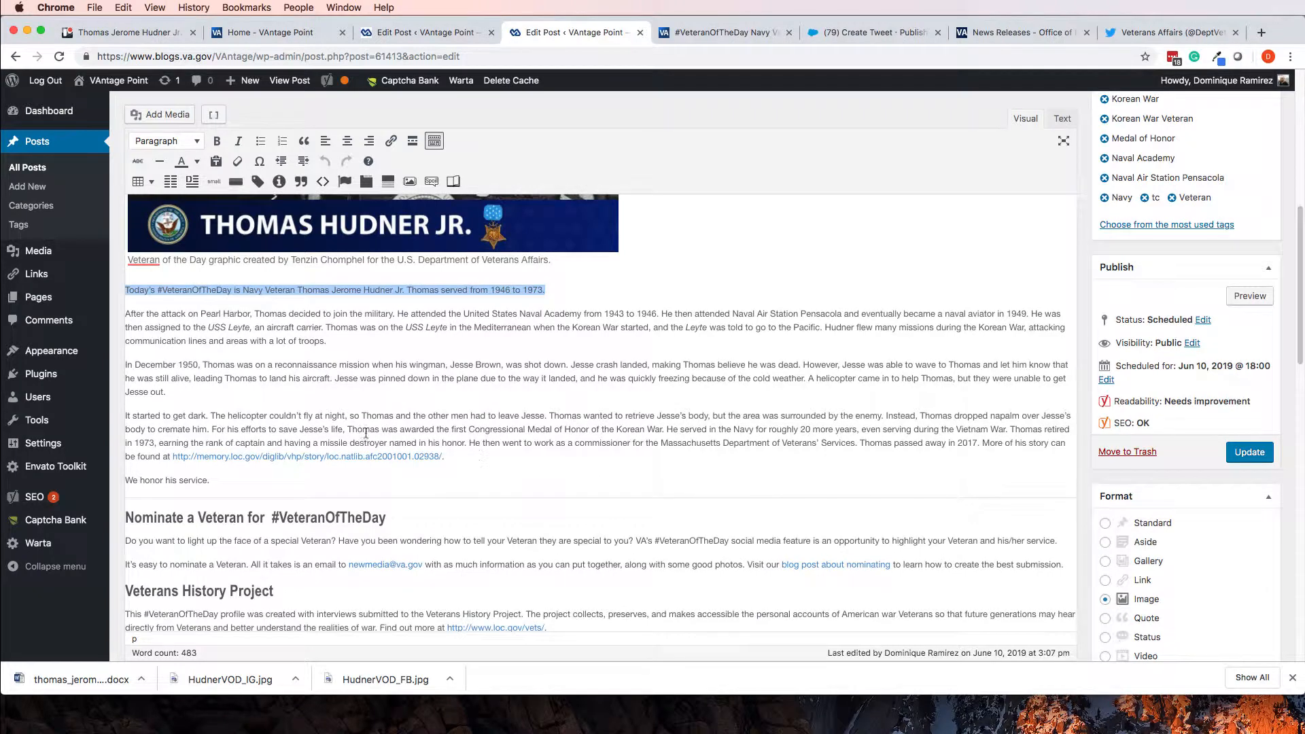
left_click_drag(348, 429, 462, 418)
left_click_drag(348, 429, 650, 429)
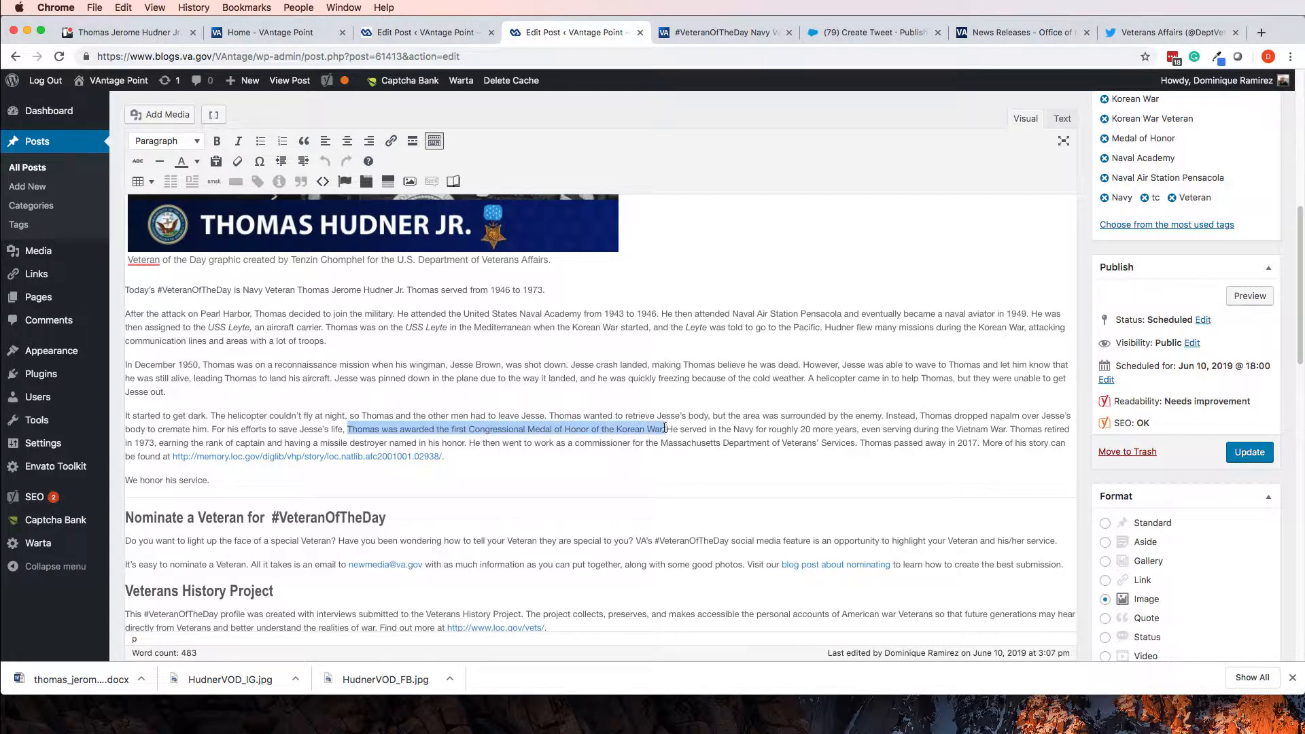
left_click_drag(665, 427, 665, 428)
key("super+c")
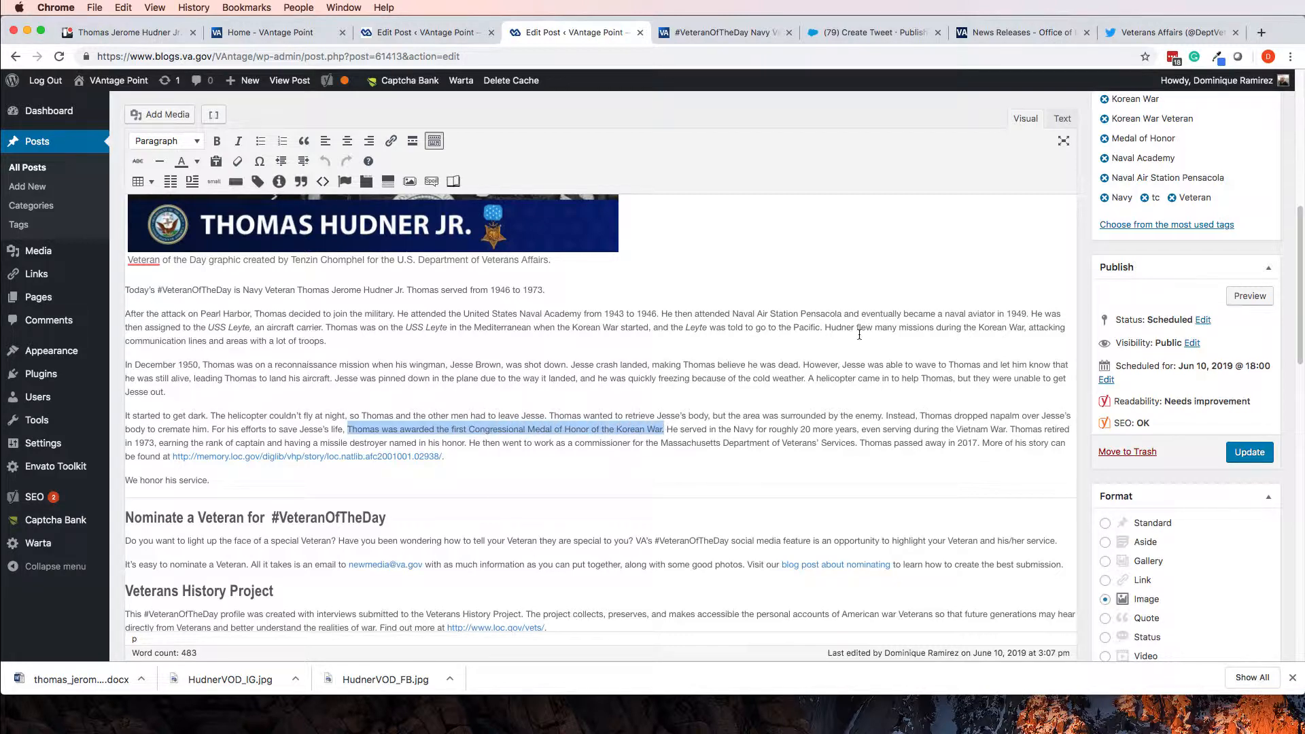
Add the copied Medal of Honor sentence to the Social Studio tweet between the introduction and the link, ending it with a period
left_click(877, 32)
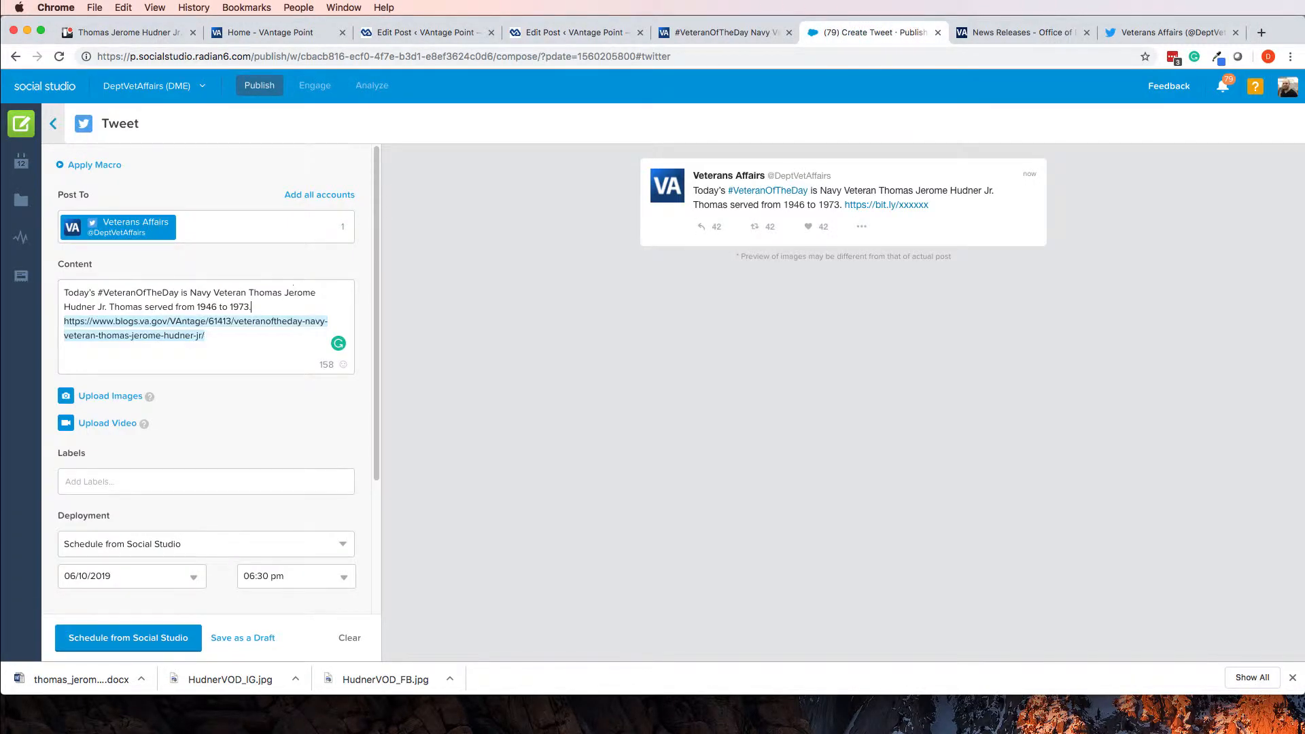
key("super+v")
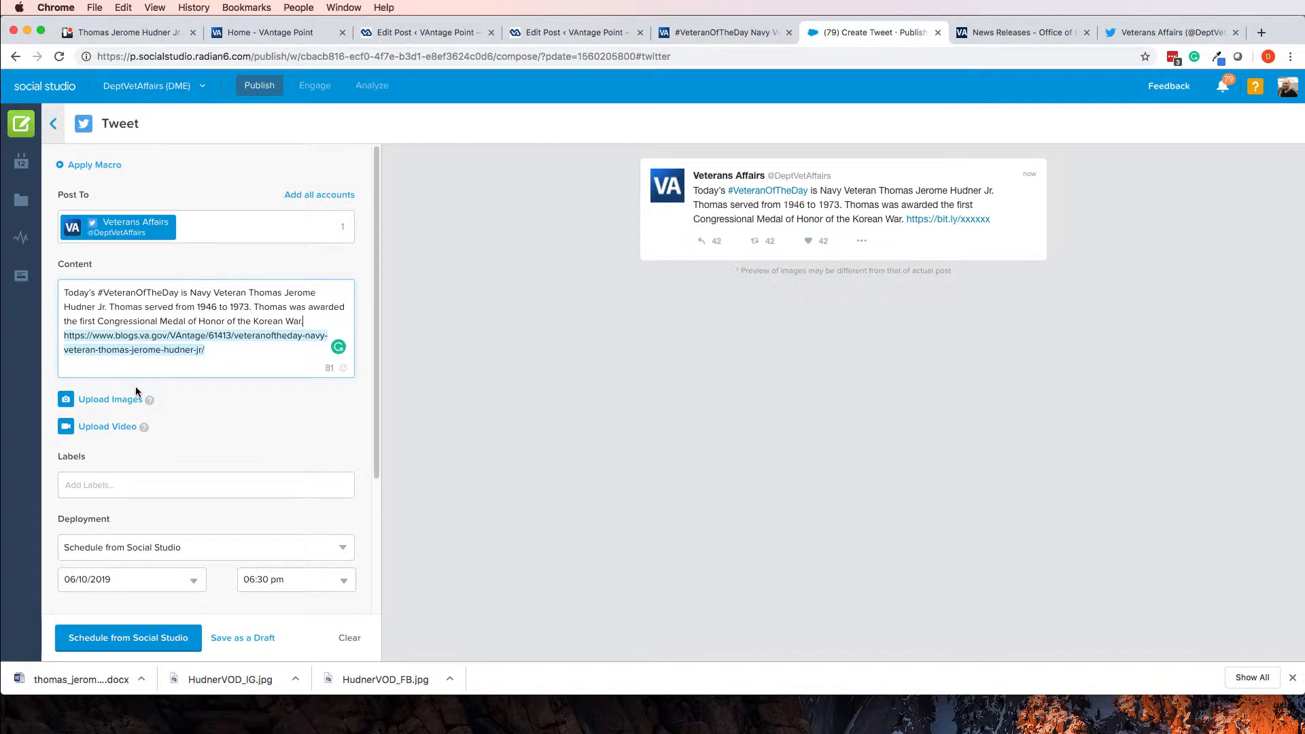
type(".")
key("super+9")
scroll(1142, 175, "down", 3)
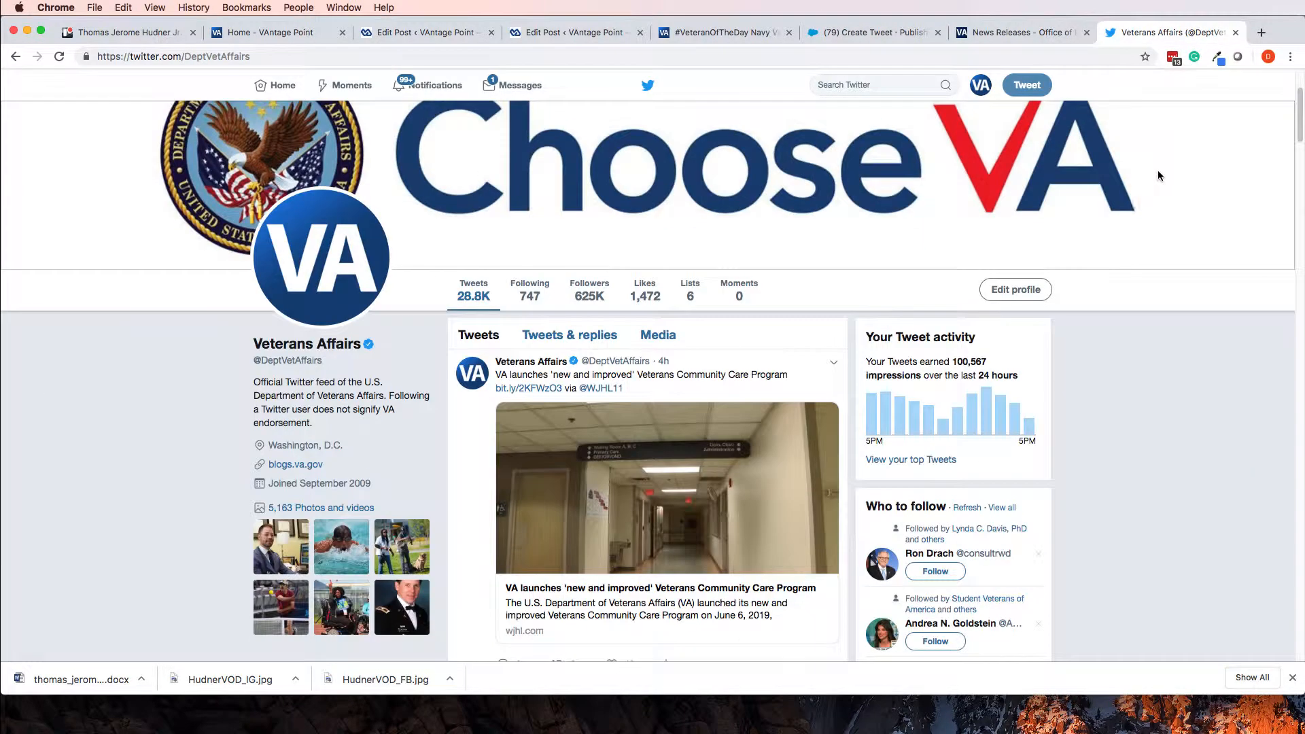
scroll(1156, 178, "down", 10)
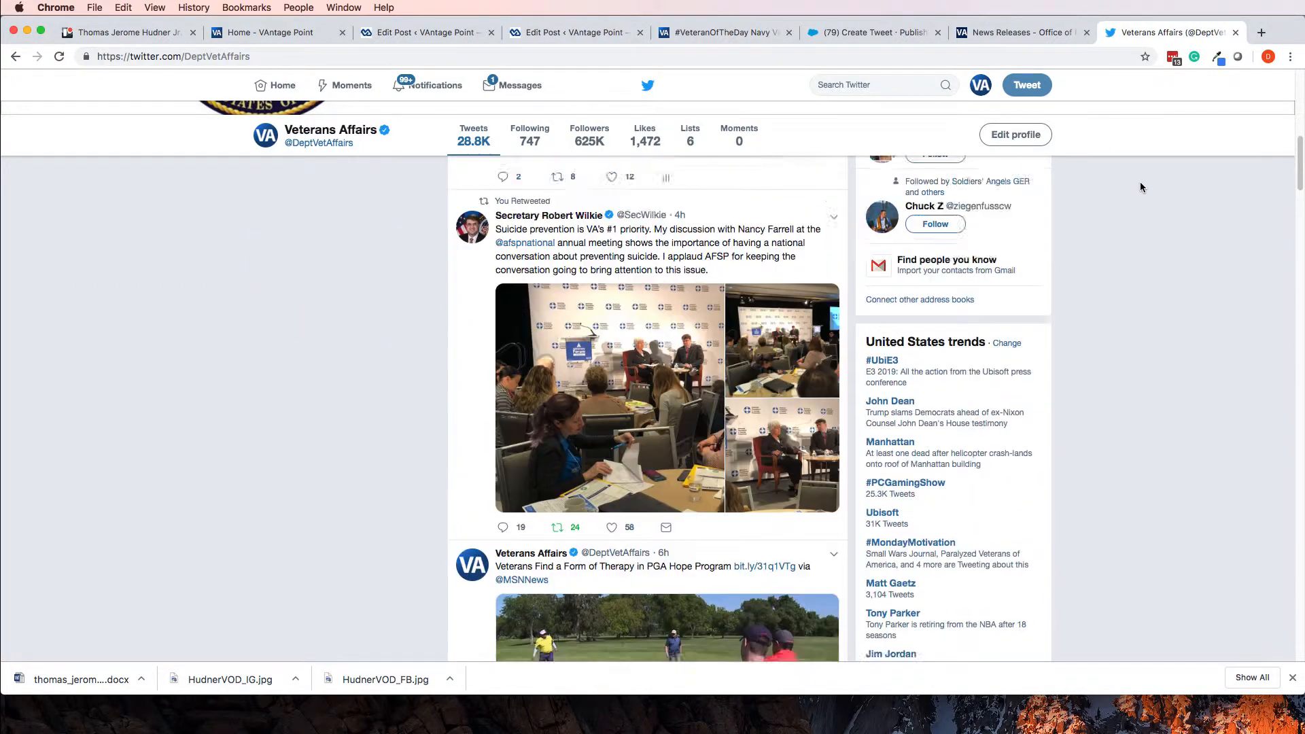
scroll(1142, 187, "up", 5)
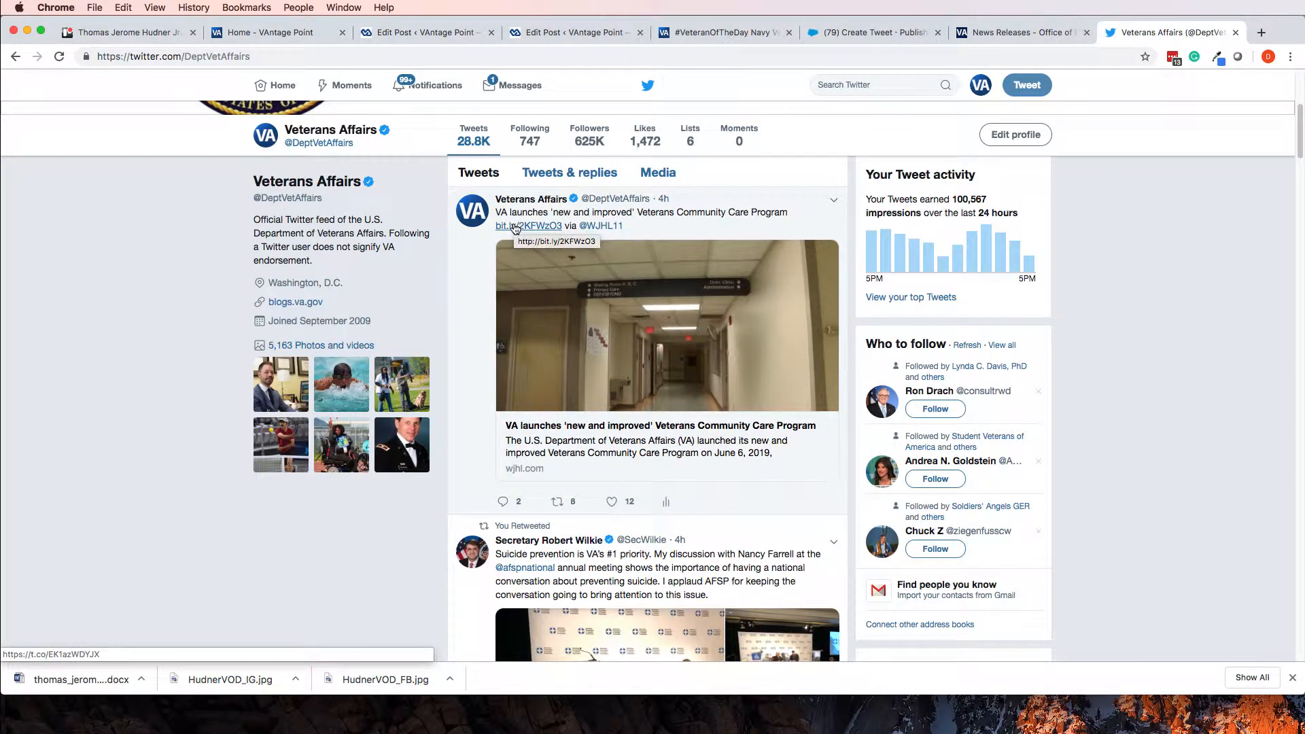
scroll(537, 286, "down", 3)
scroll(572, 392, "up", 5)
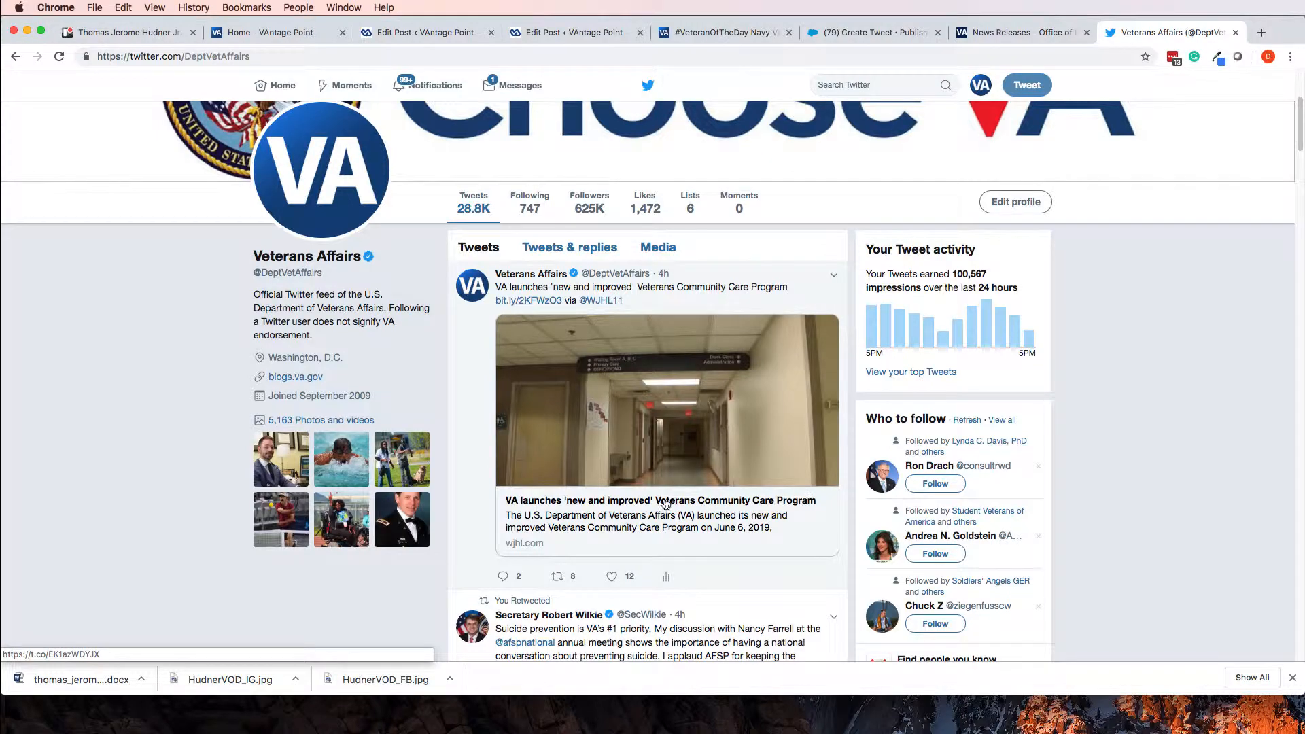
scroll(599, 525, "down", 5)
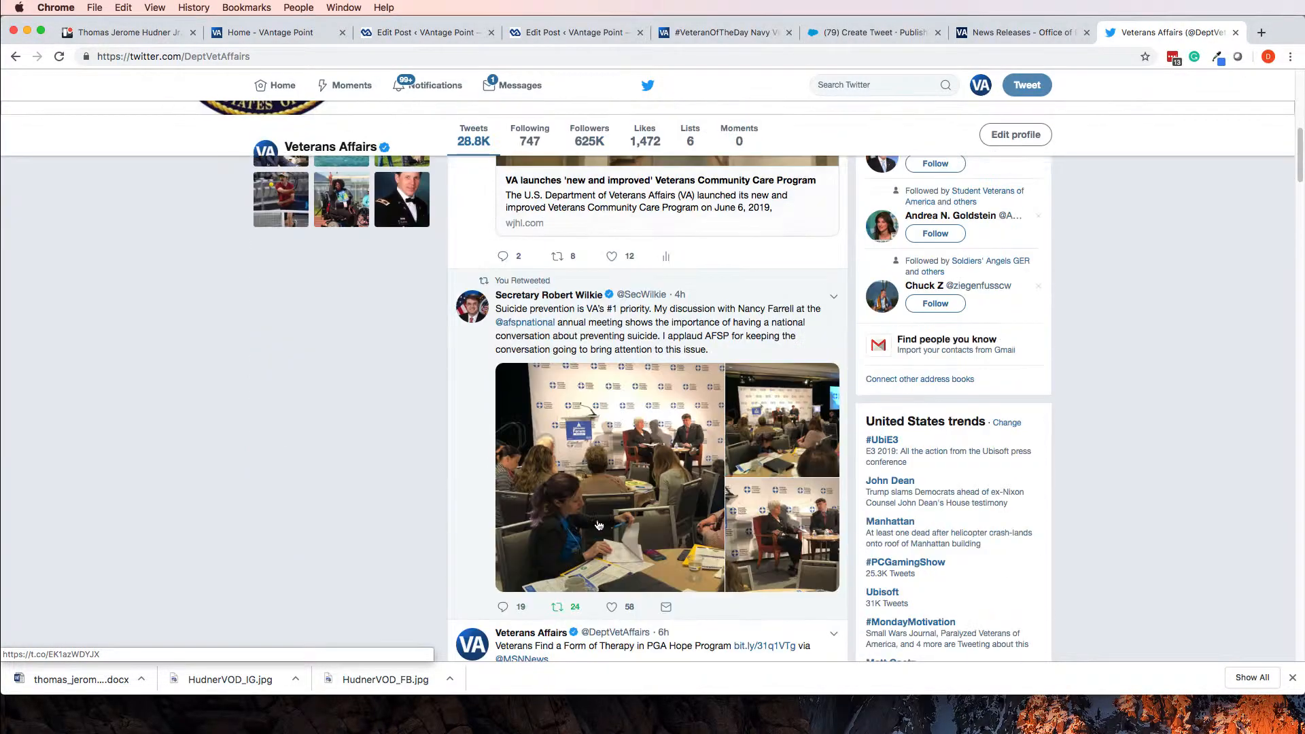
scroll(599, 524, "down", 4)
scroll(571, 527, "up", 5)
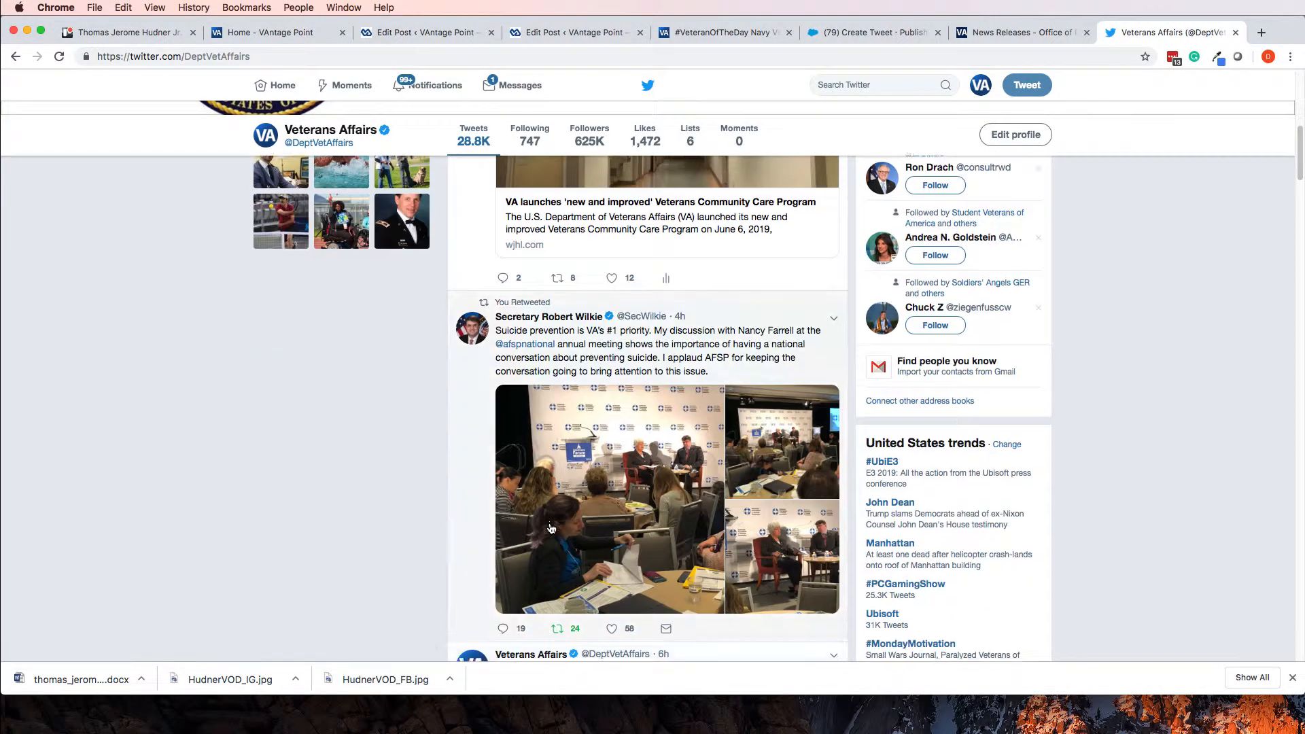
scroll(550, 528, "down", 15)
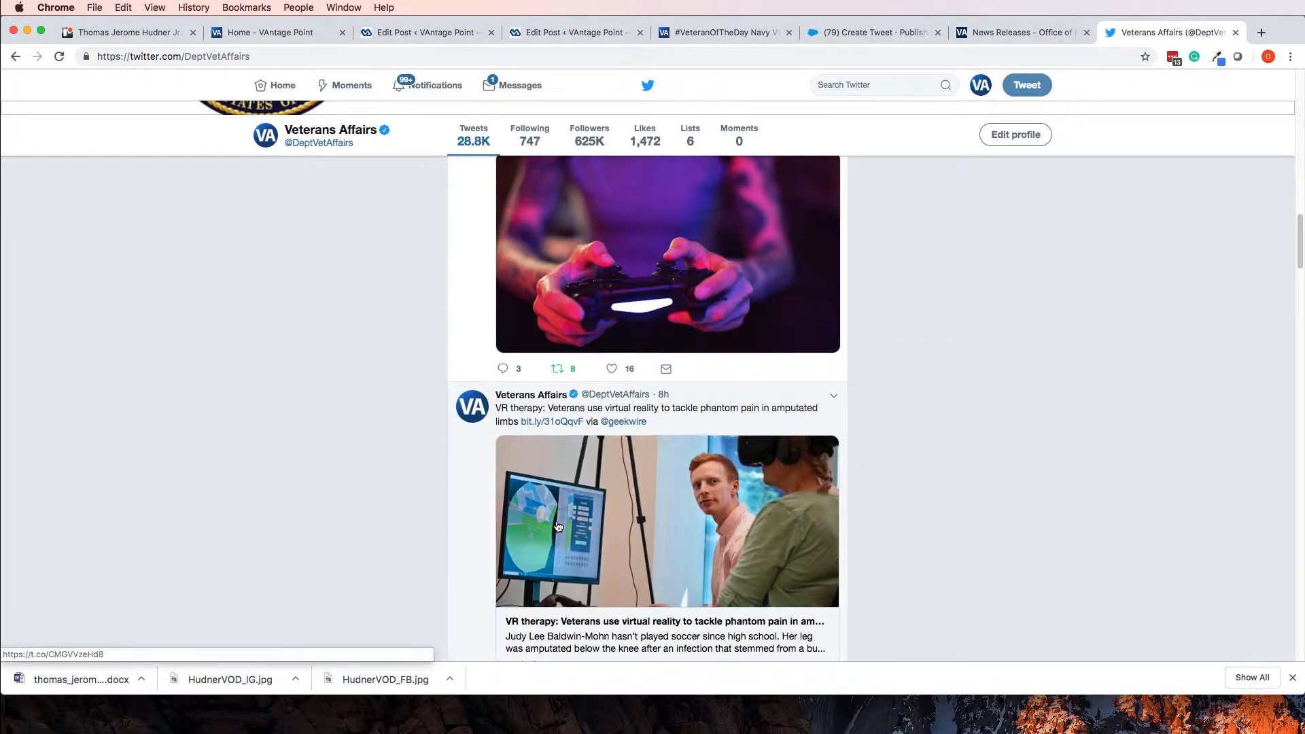
scroll(558, 526, "up", 3)
scroll(559, 522, "down", 11)
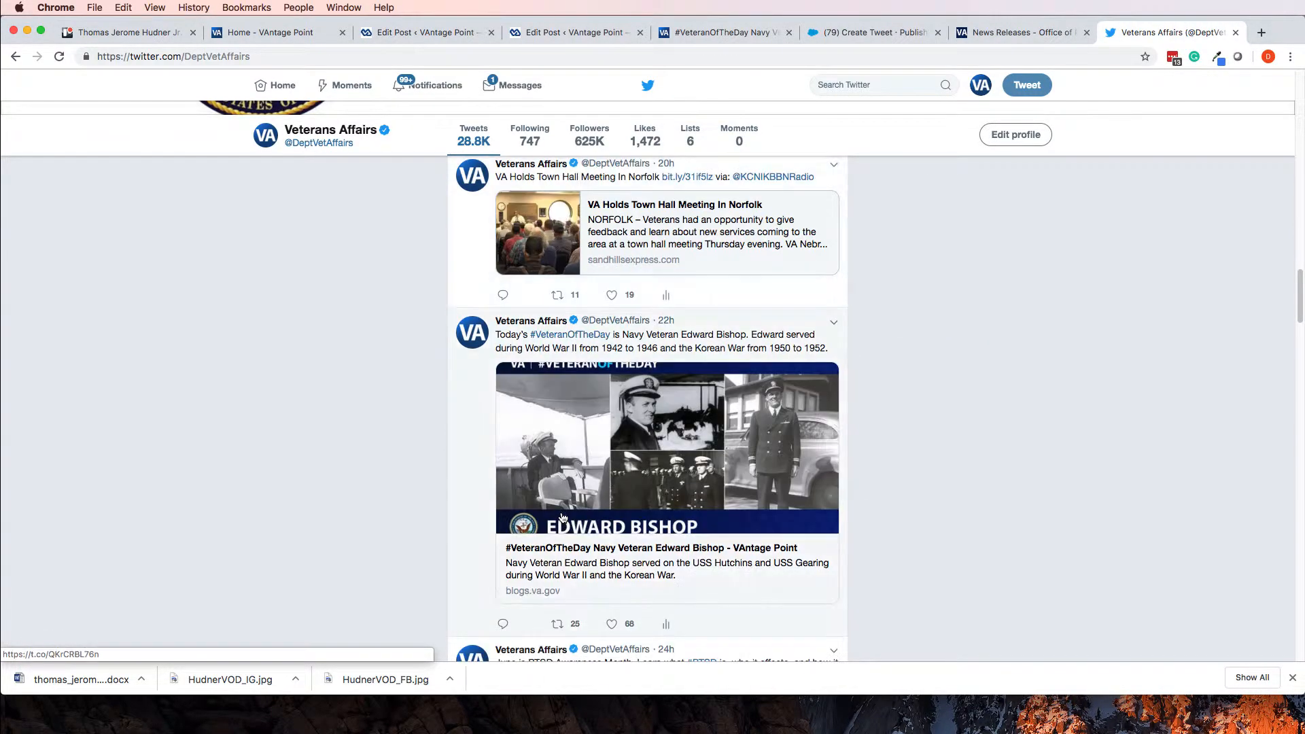
scroll(563, 518, "down", 3)
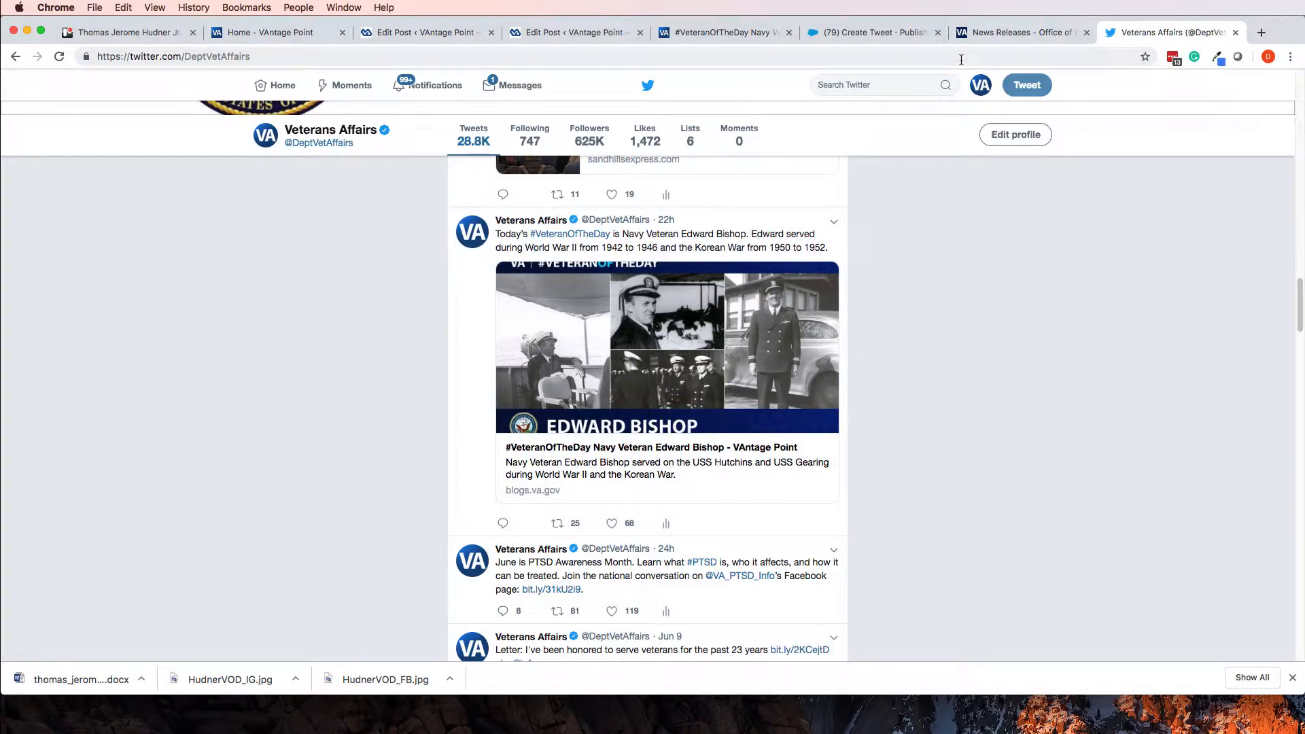
Return to the tweet draft, open the link from its preview, check the blog page it leads to and close that page
left_click(849, 34)
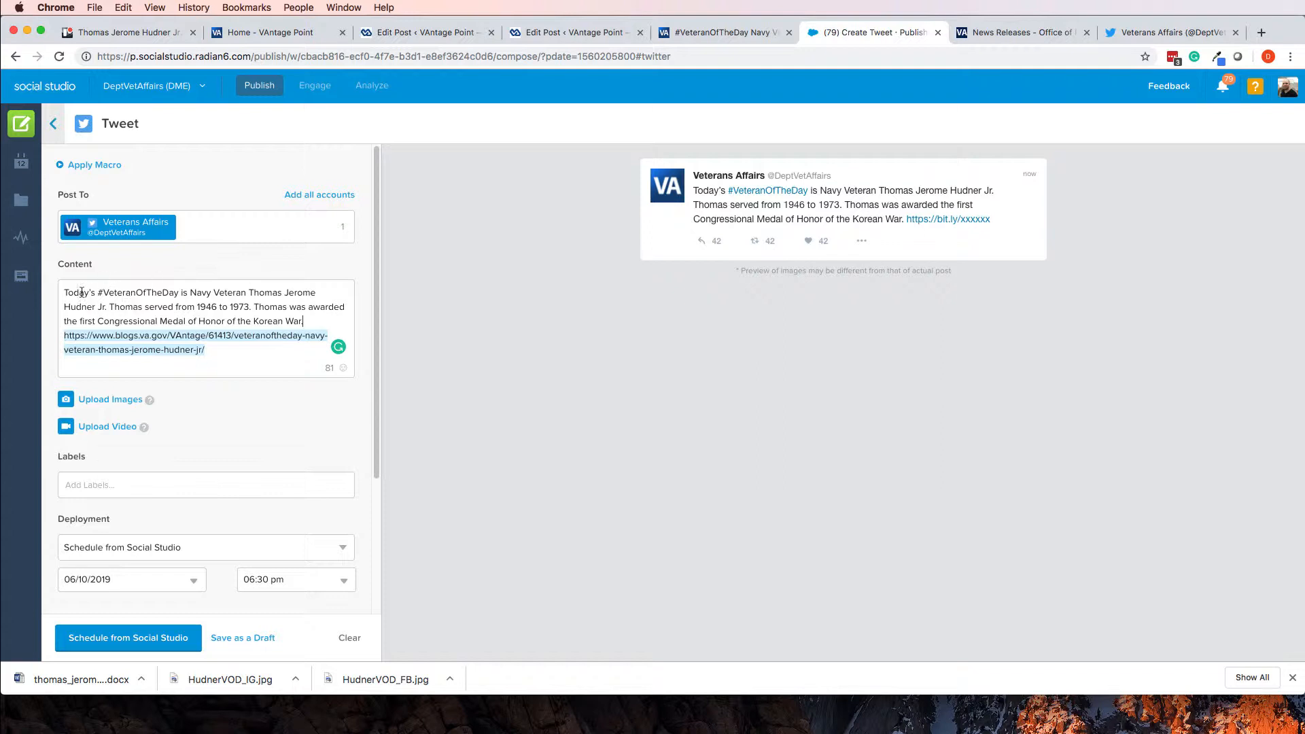
type(".")
key("BackSpace")
left_click(968, 222)
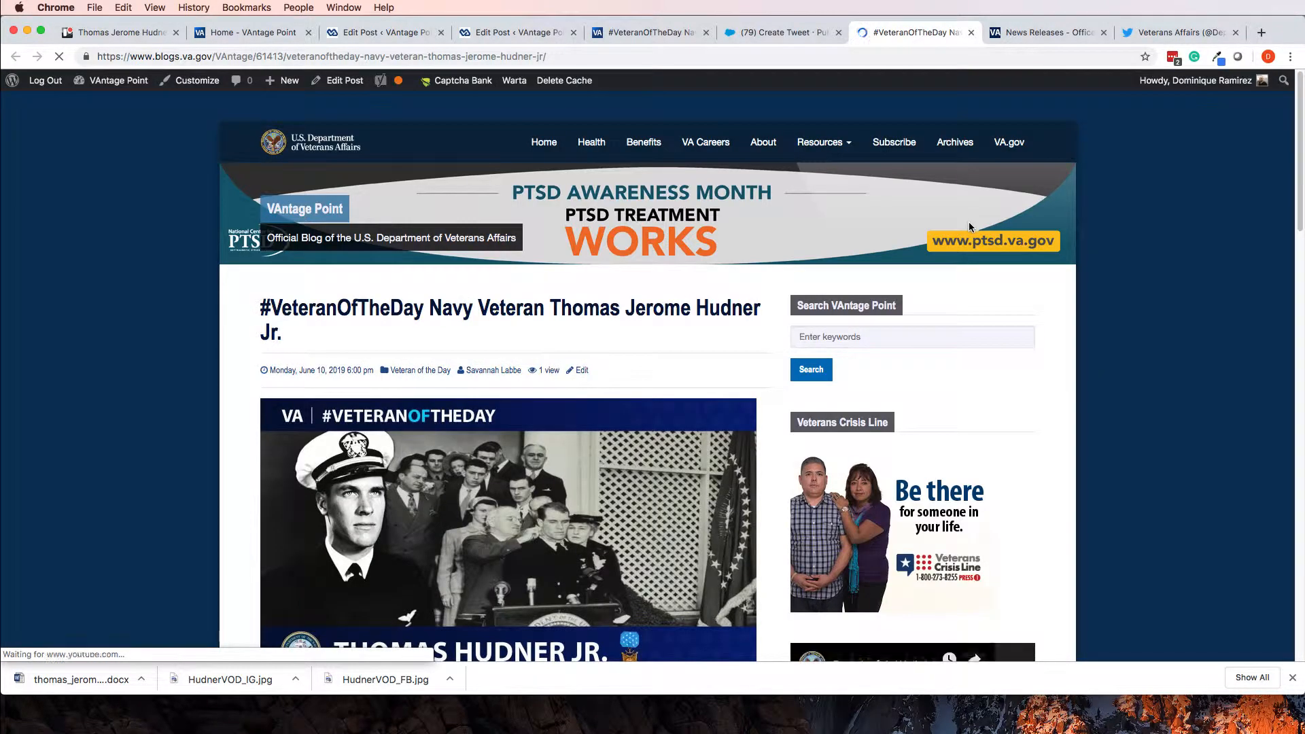
scroll(968, 222, "down", 5)
scroll(971, 225, "down", 15)
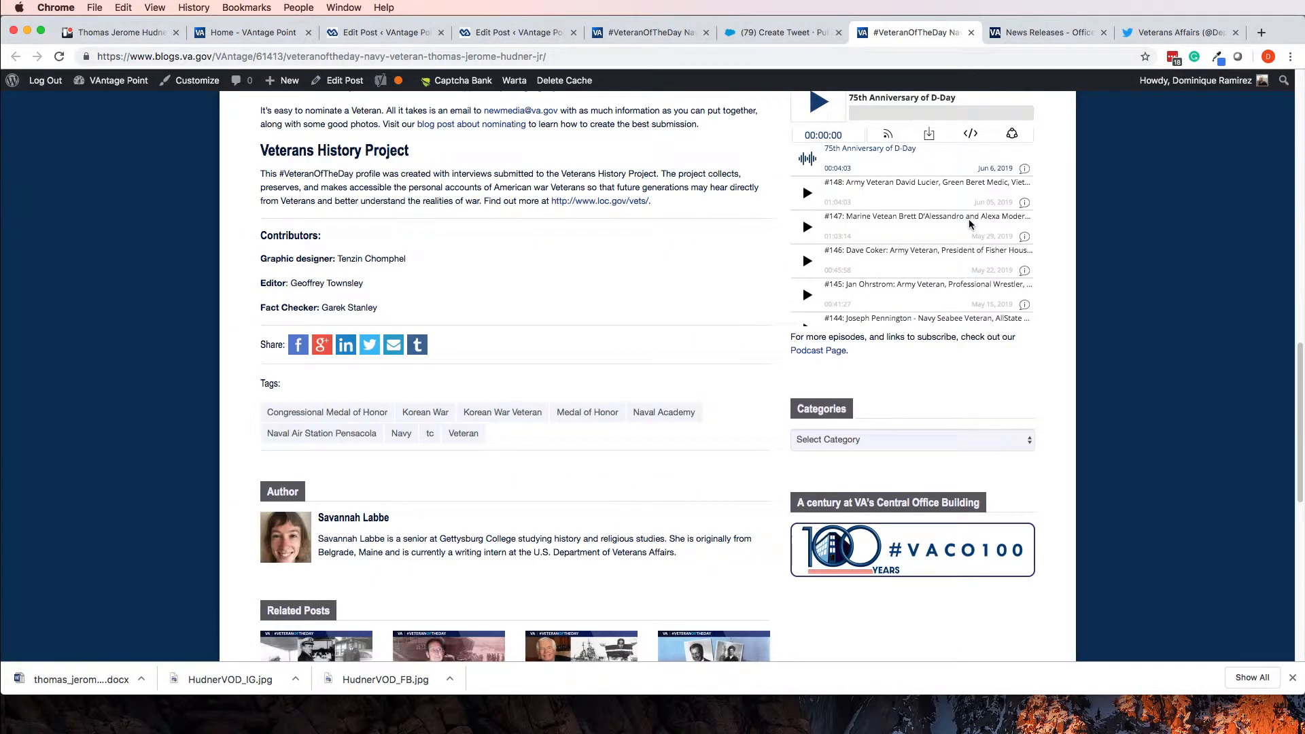
scroll(970, 225, "up", 15)
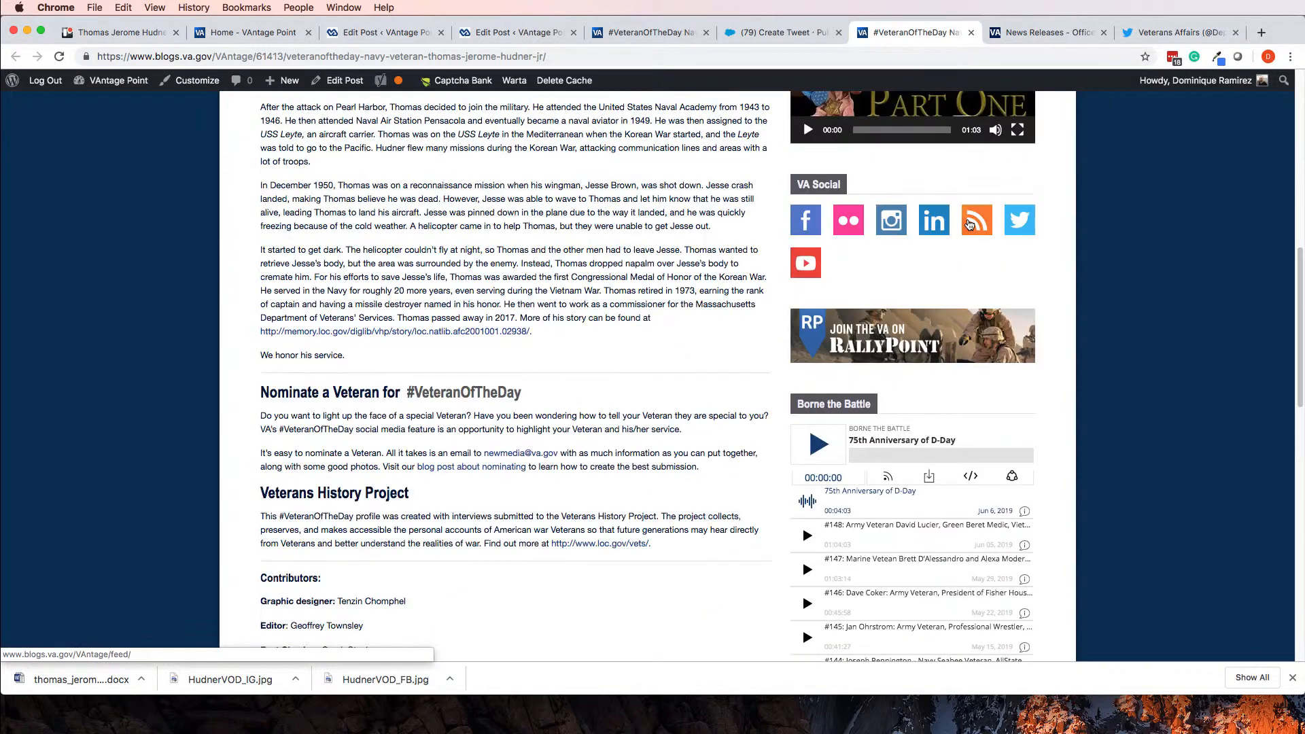
scroll(969, 225, "up", 3)
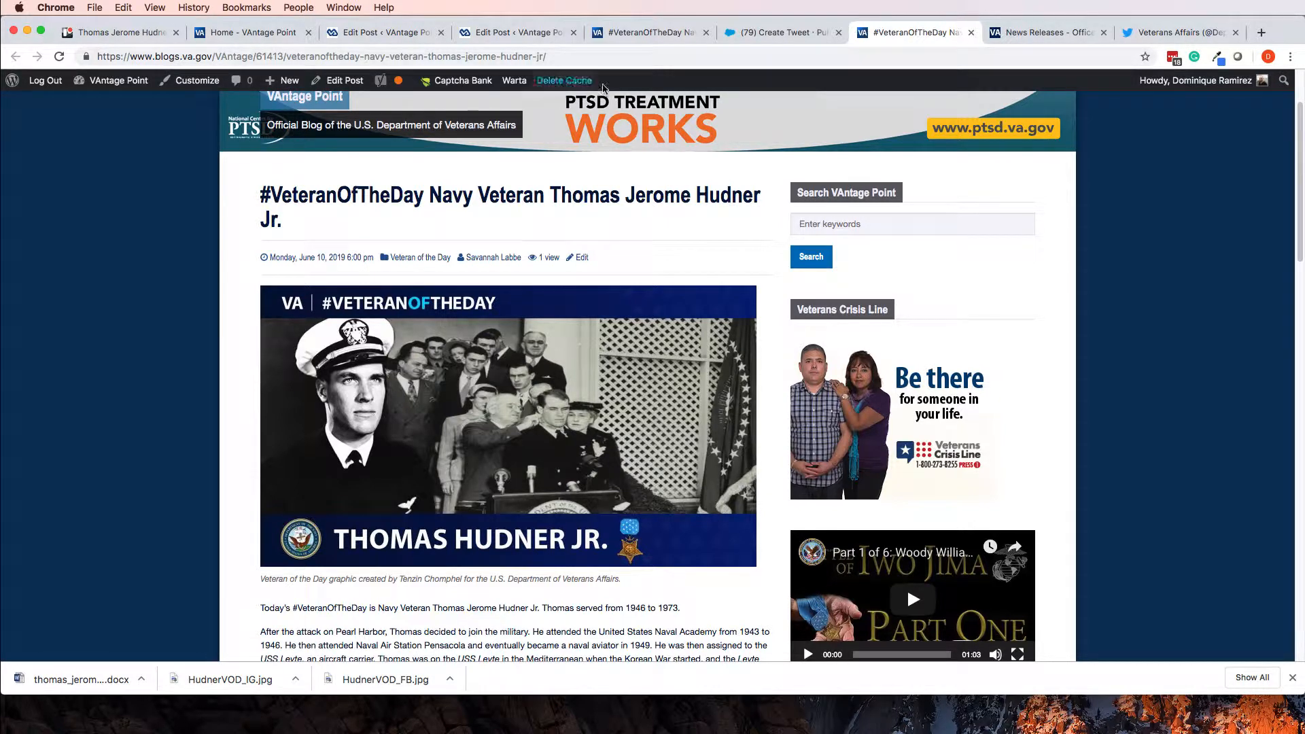
left_click(971, 34)
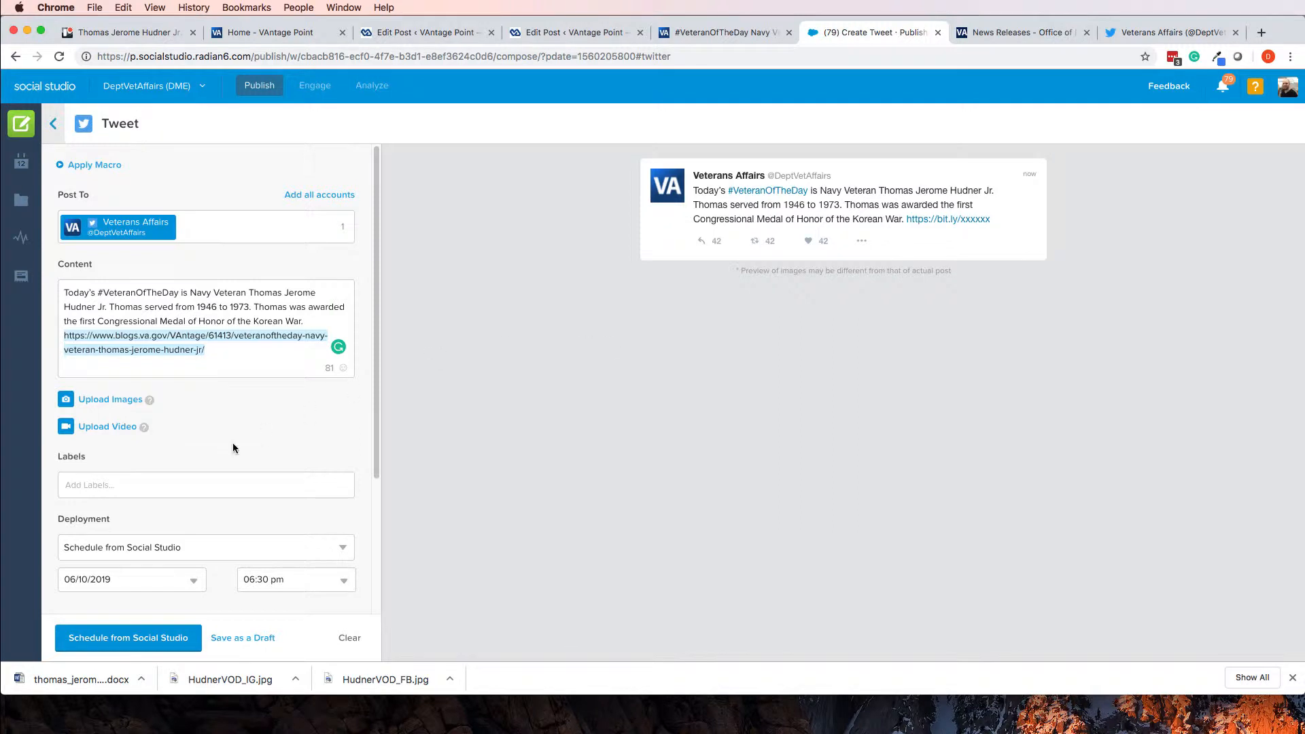
Label the tweet with #VeteranOfTheDay and Medal of Honor
left_click(152, 490)
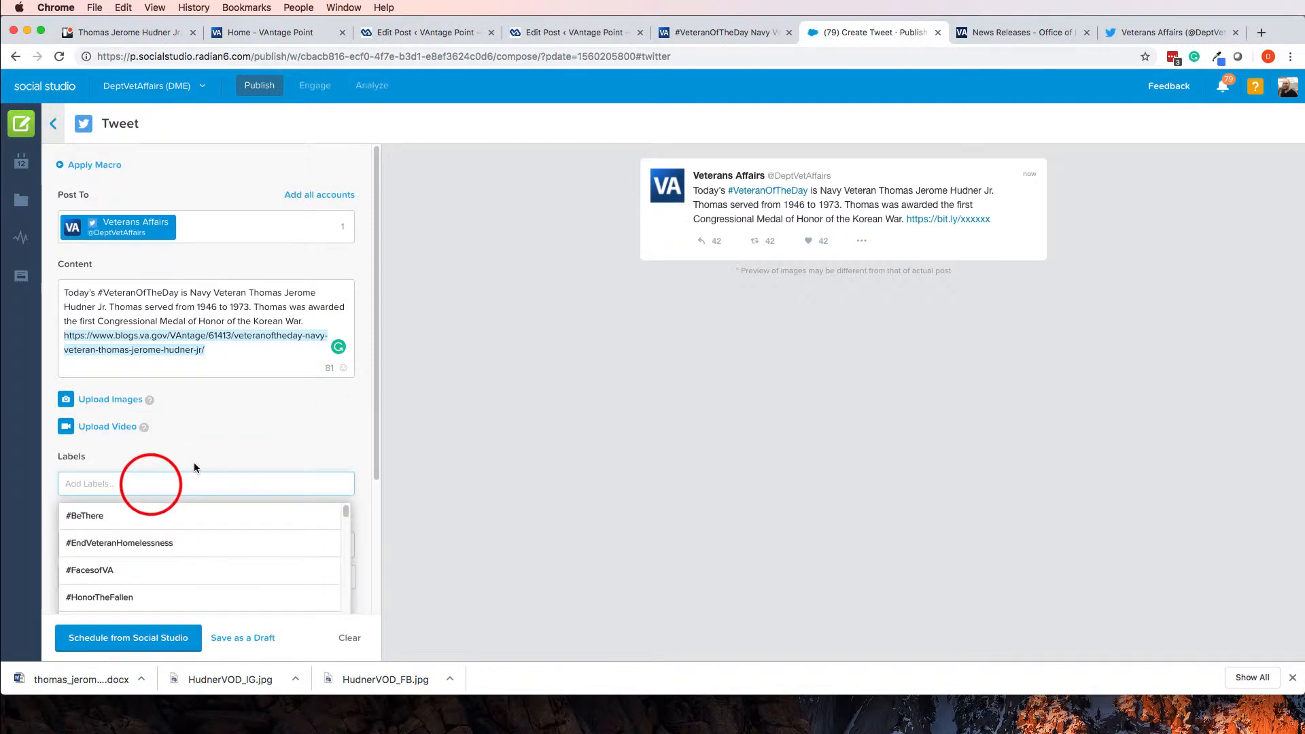
type("veteran")
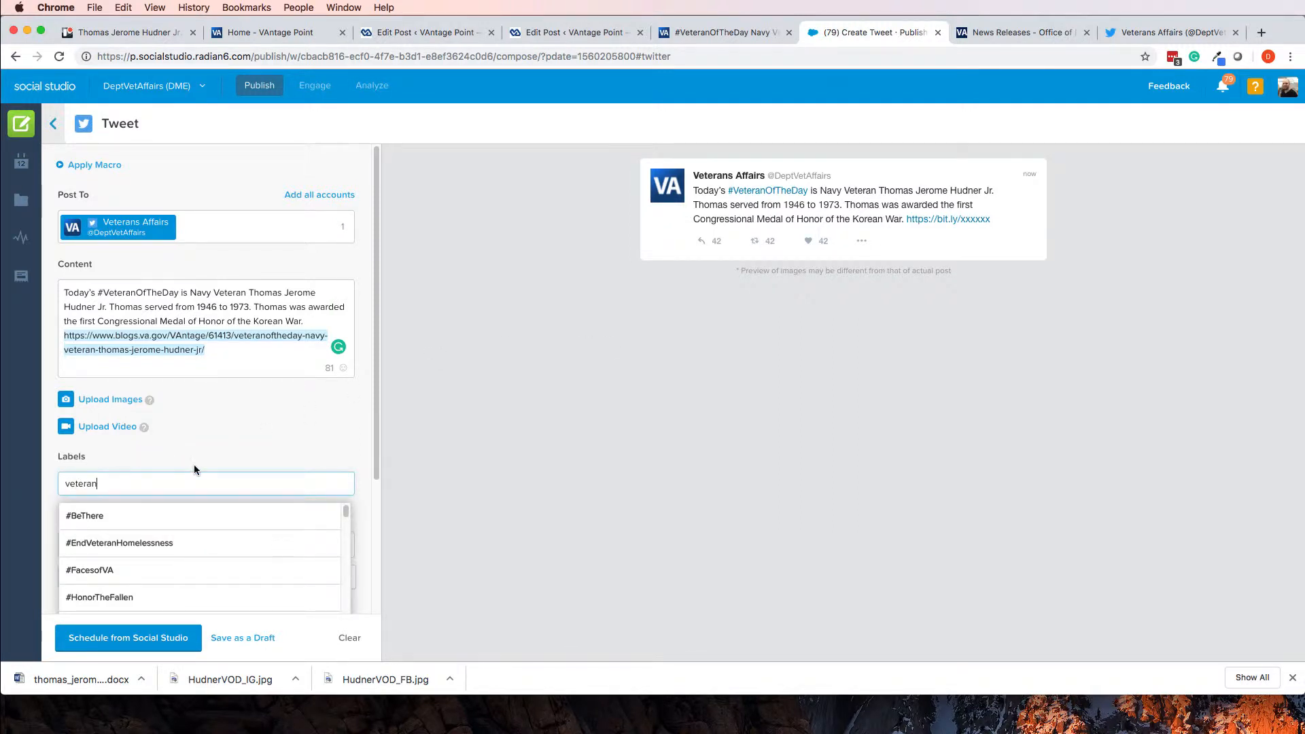
left_click(152, 552)
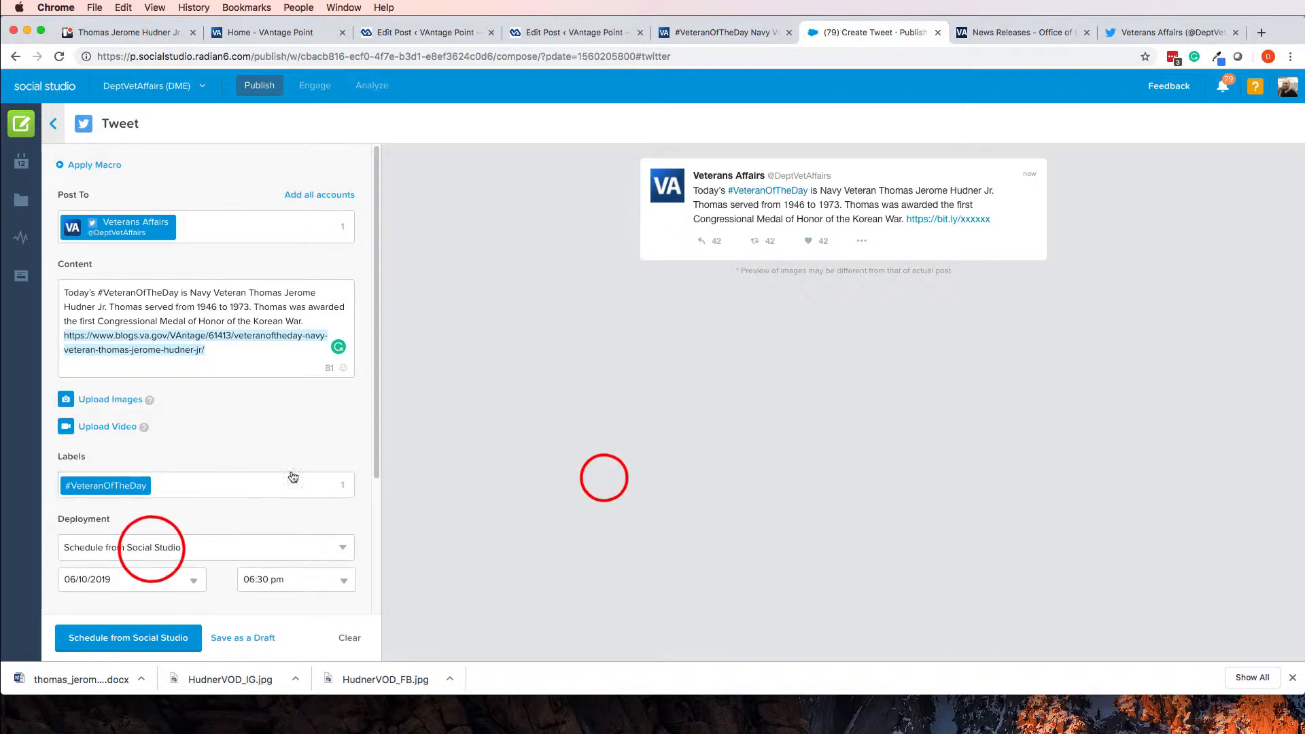
left_click(198, 484)
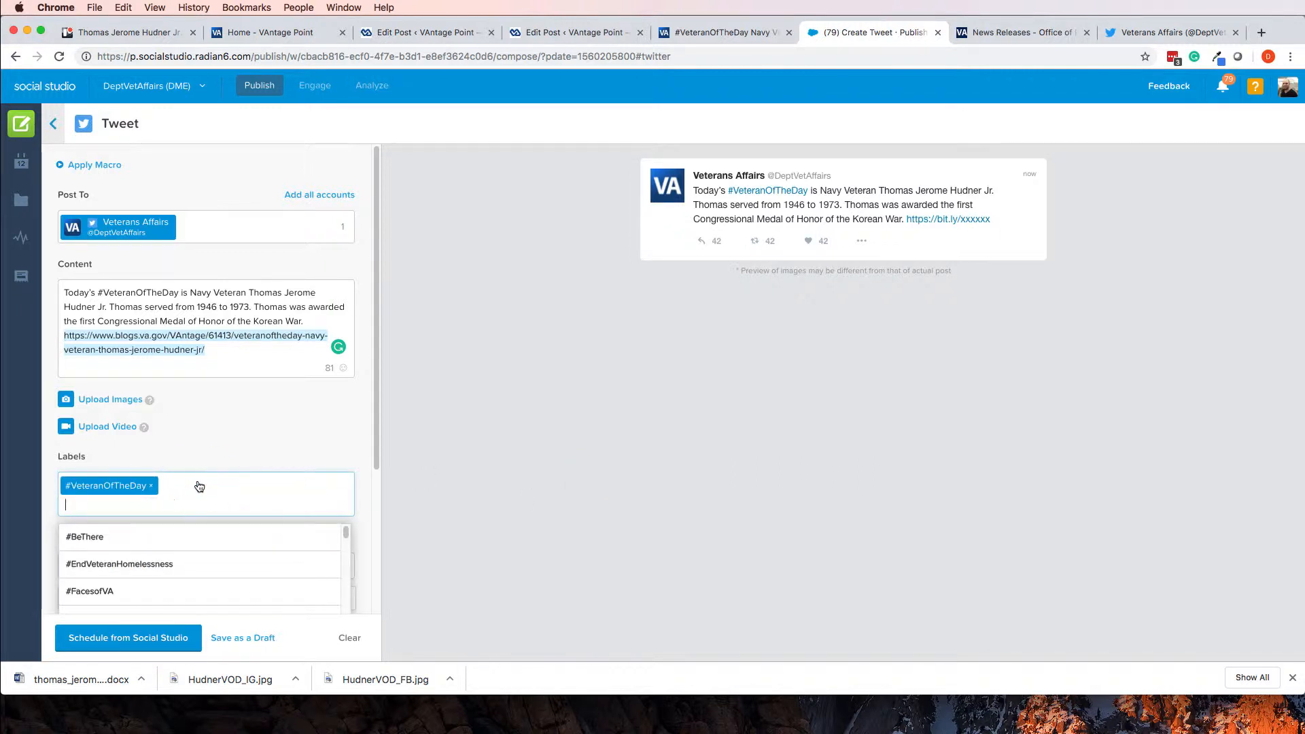
type("medal")
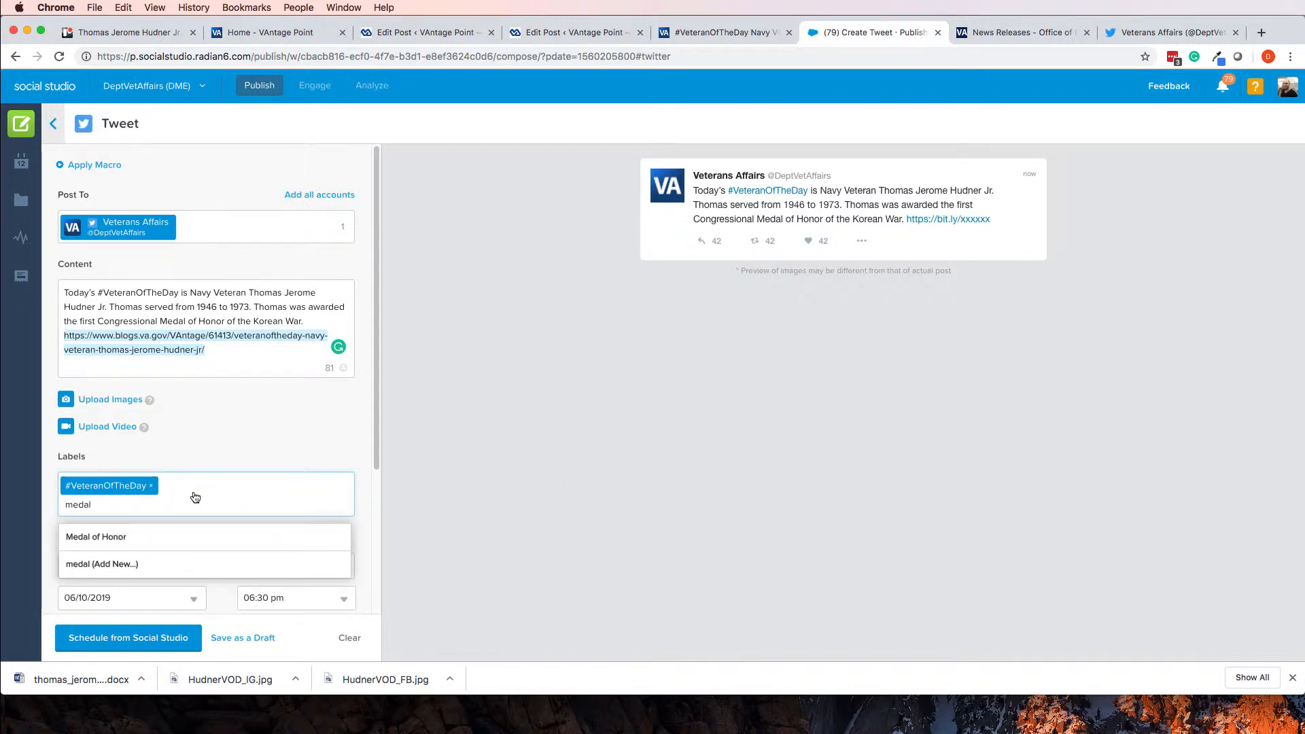
left_click(191, 536)
left_click(467, 481)
scroll(204, 544, "down", 3)
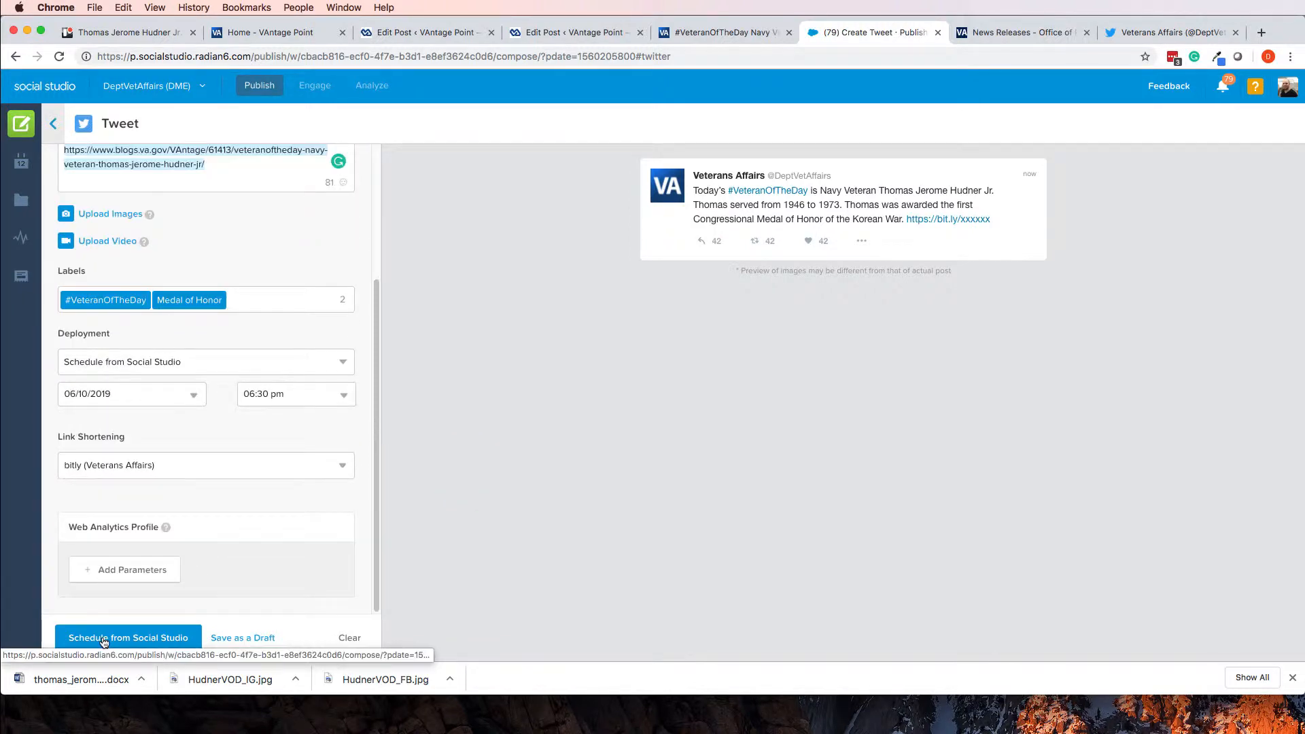
Schedule the finished tweet and start a new Facebook post in the calendar's 7:00 pm slot on Monday 6/10
left_click(131, 637)
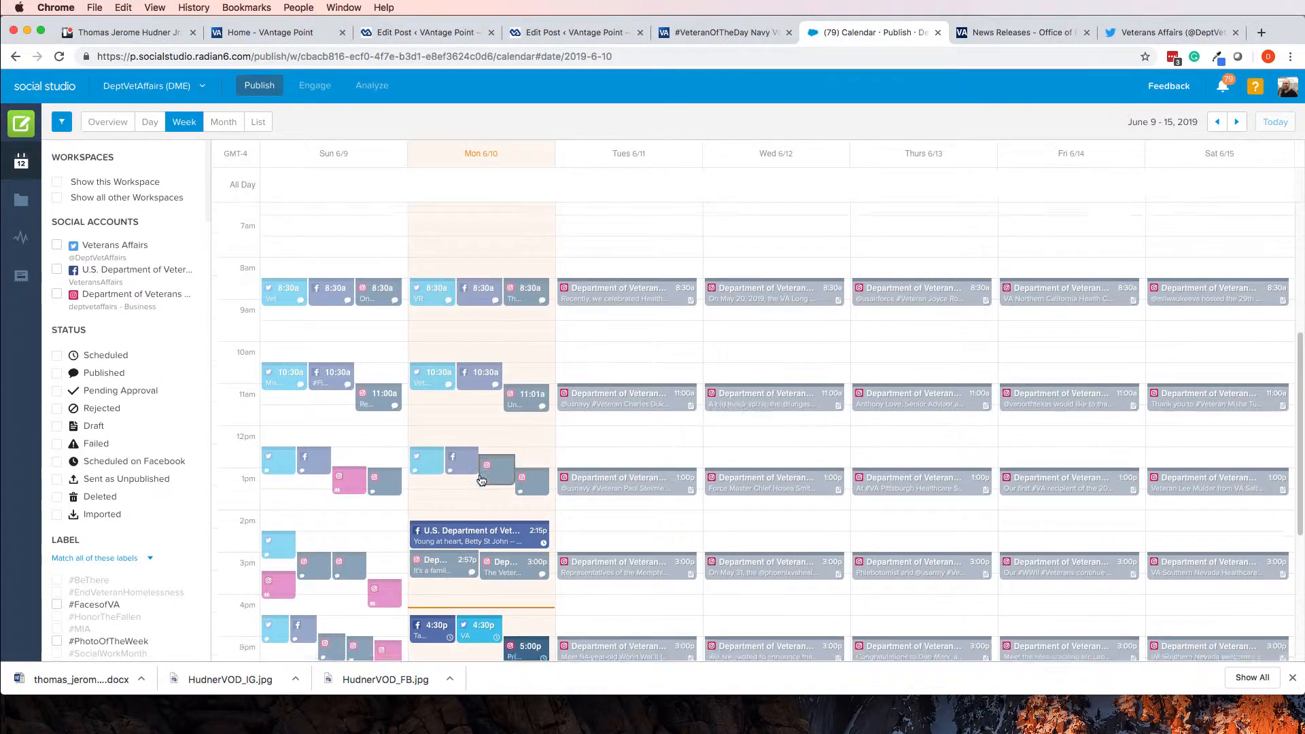
scroll(476, 476, "down", 6)
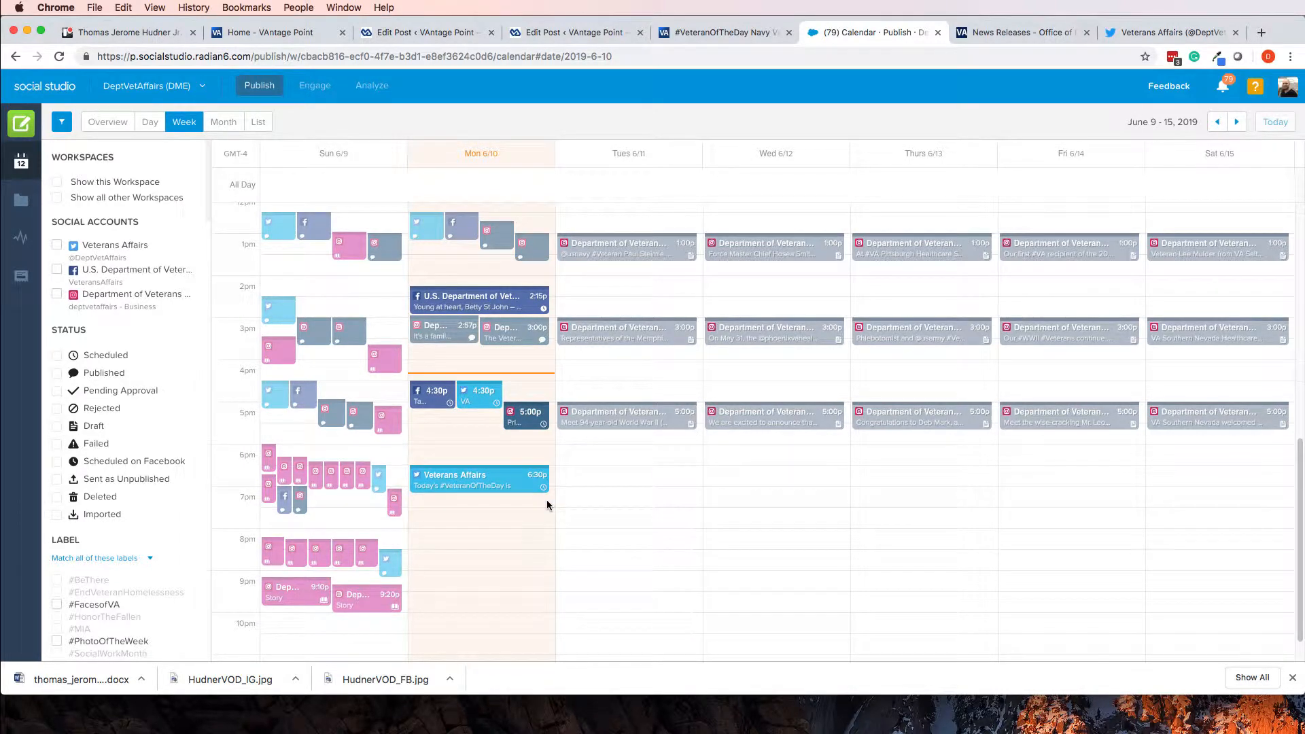
left_click(547, 501)
left_click(590, 212)
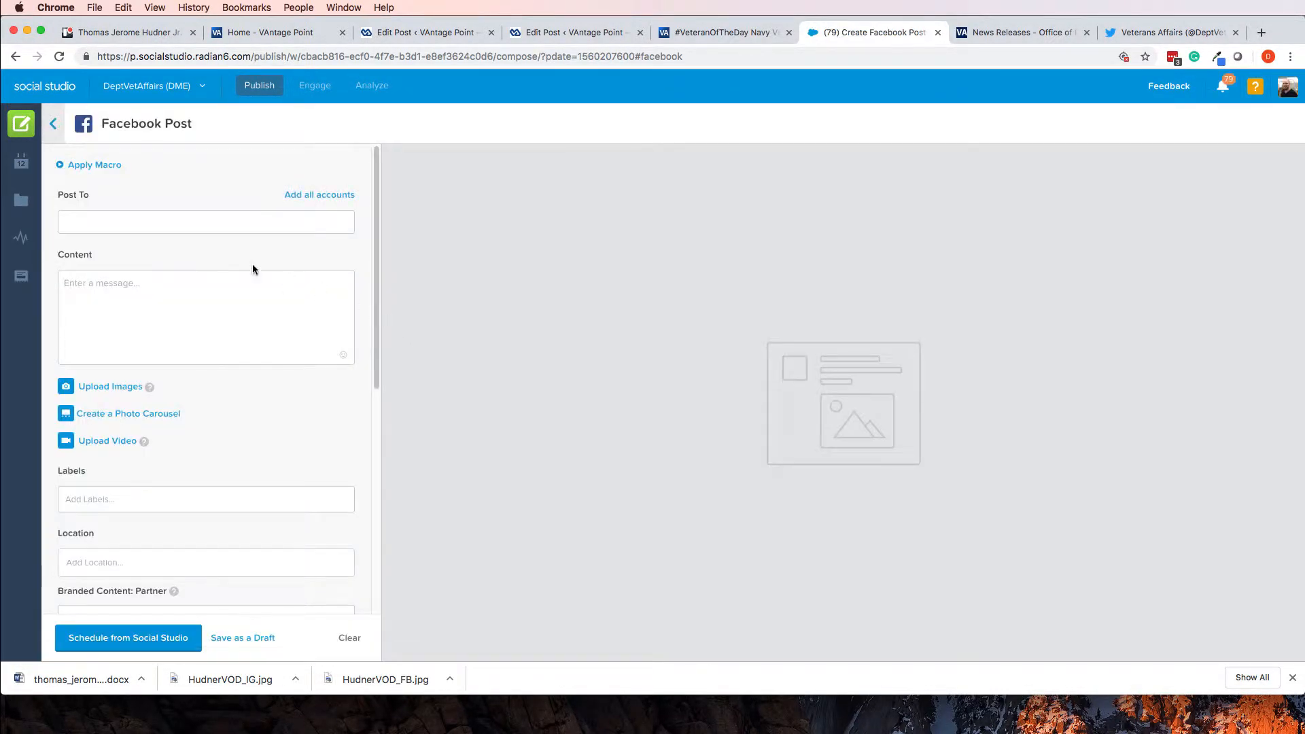
Set the Facebook post to publish to the U.S. Department of Veterans Affairs account and begin its content
left_click(198, 225)
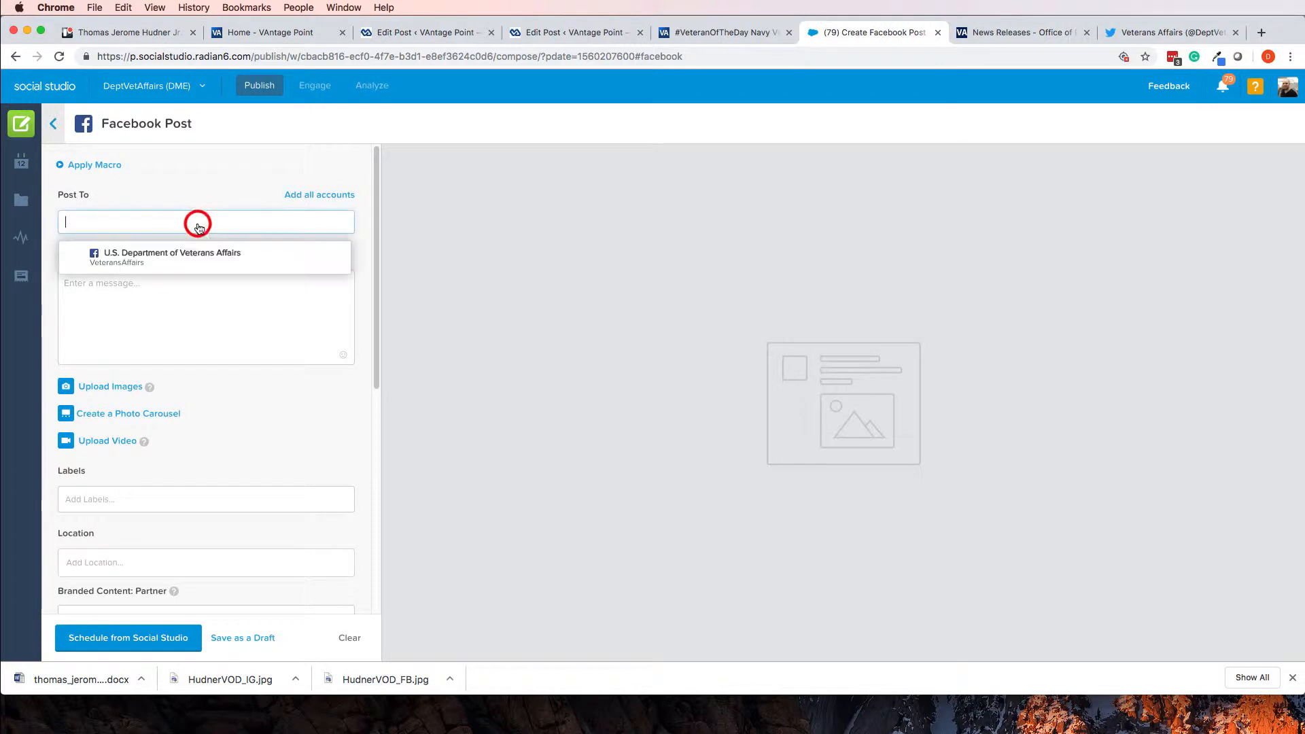
left_click(199, 259)
left_click(212, 325)
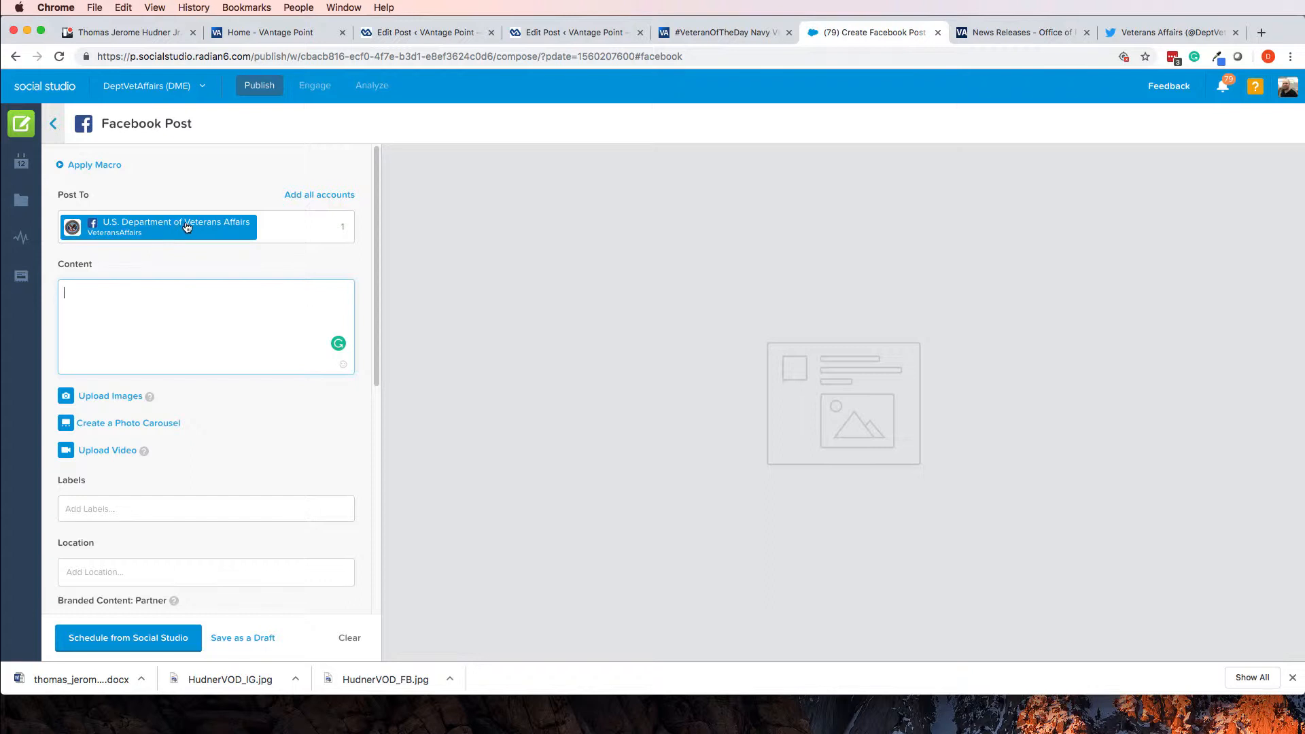
left_click(172, 323)
Copy the WordPress blog post's text from "Today's #VeteranOfTheDay" through "We honor his service."
left_click(549, 33)
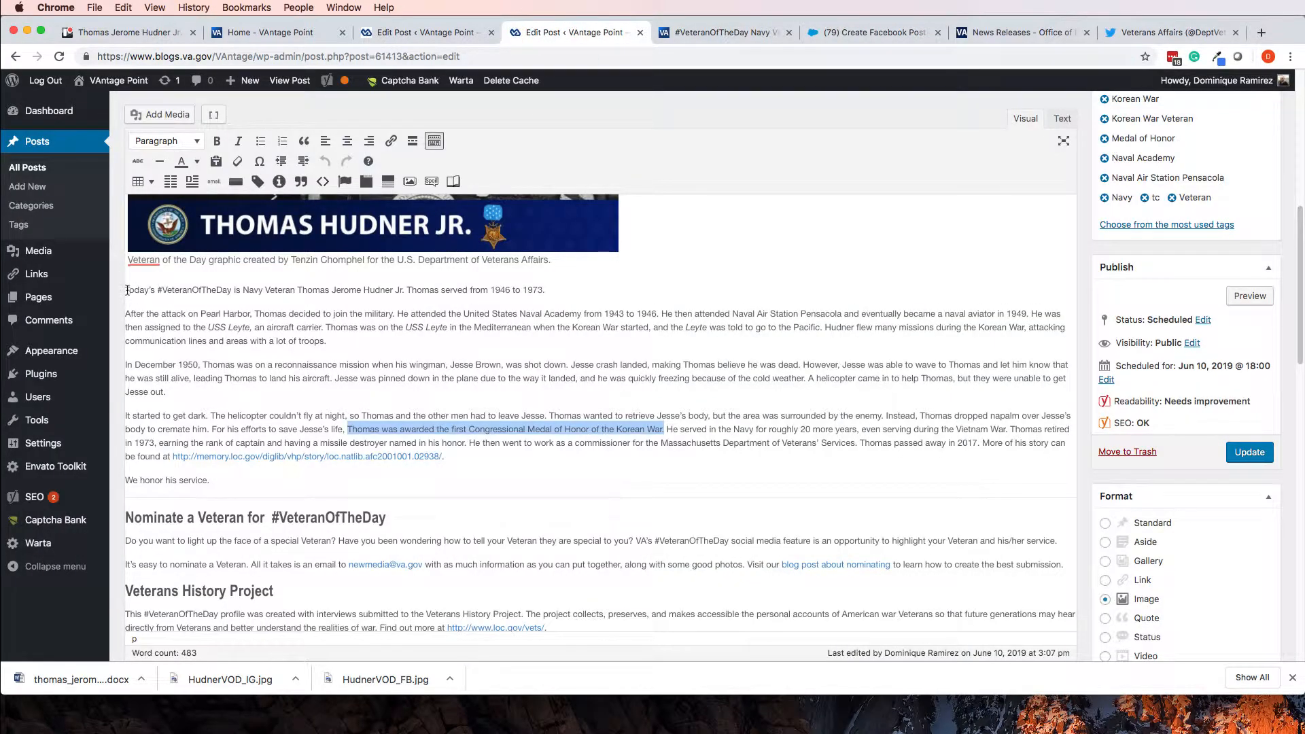
left_click_drag(127, 290, 251, 478)
key("super+c")
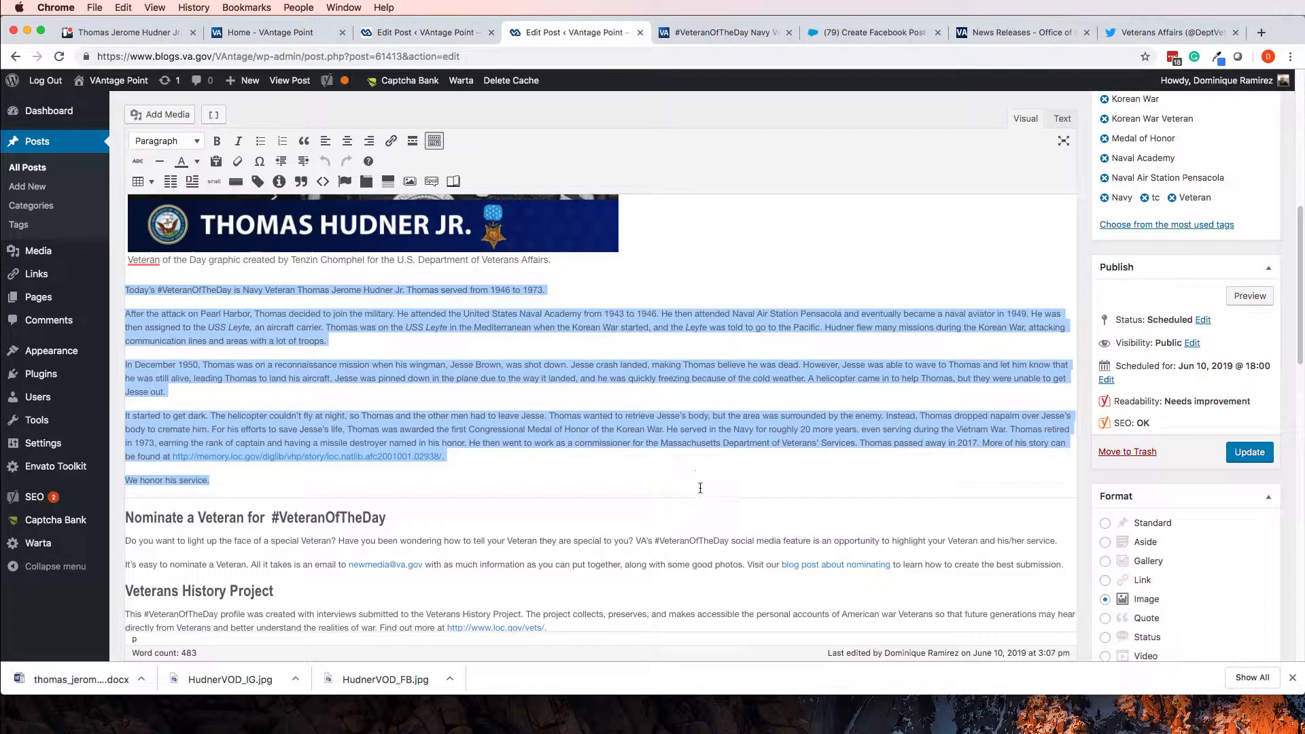
Switch to TextEdit and bring its "End of project text" window fully into view over the browser
key("super+space")
type("tex")
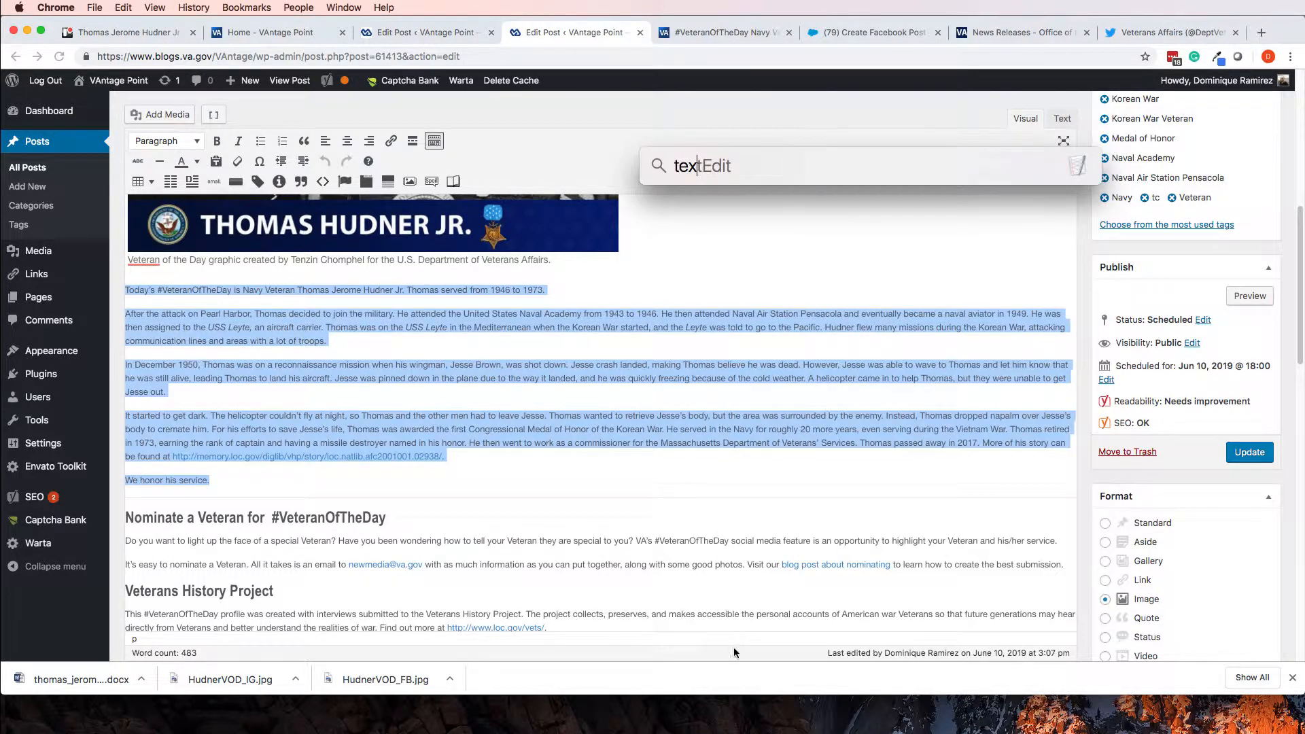
key("Return")
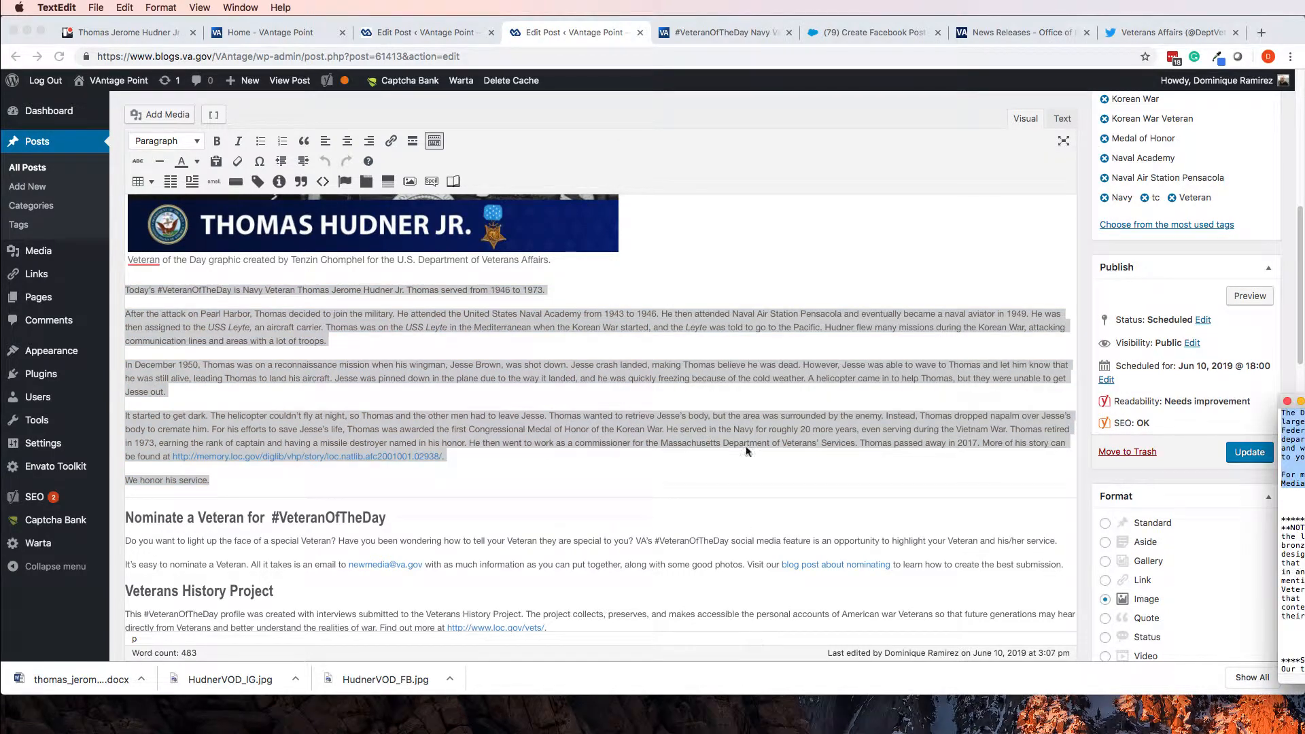
left_click_drag(1304, 402, 849, 175)
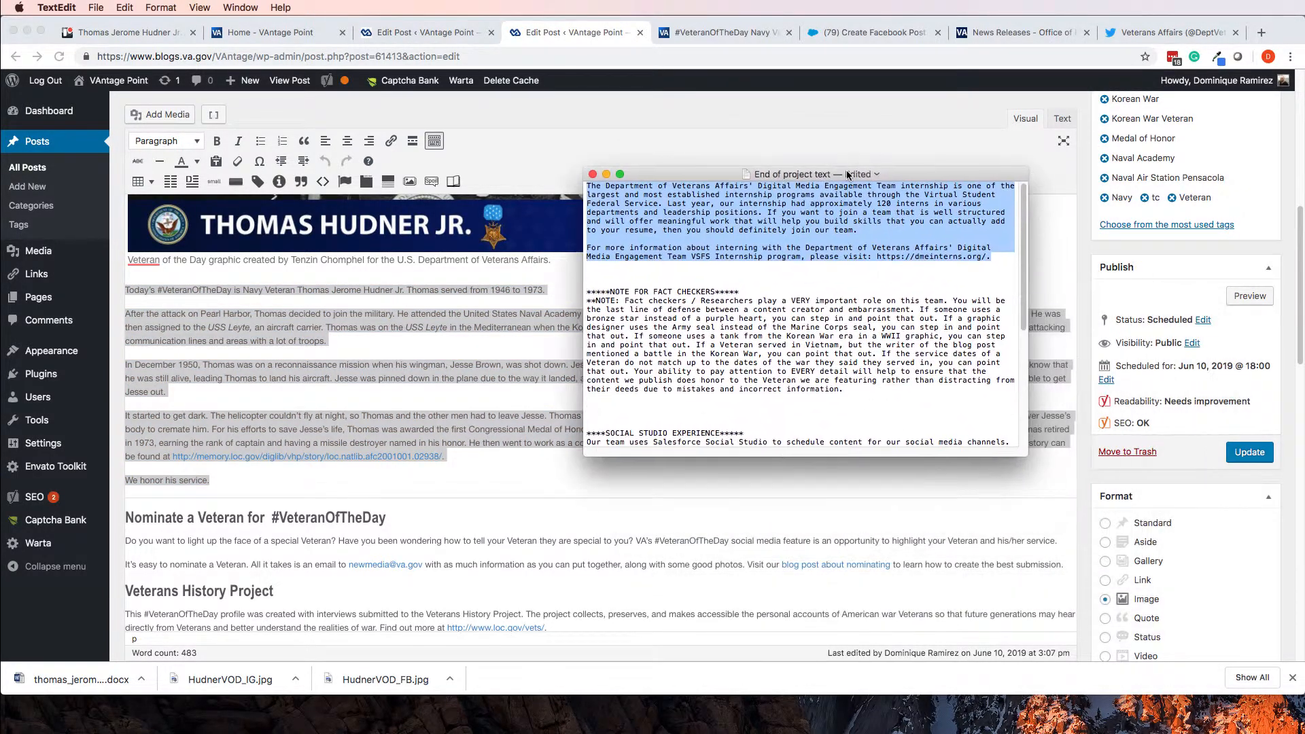
Insert a long run of blank lines above the existing notes and paste the copied blog text at the document's beginning
key("Left")
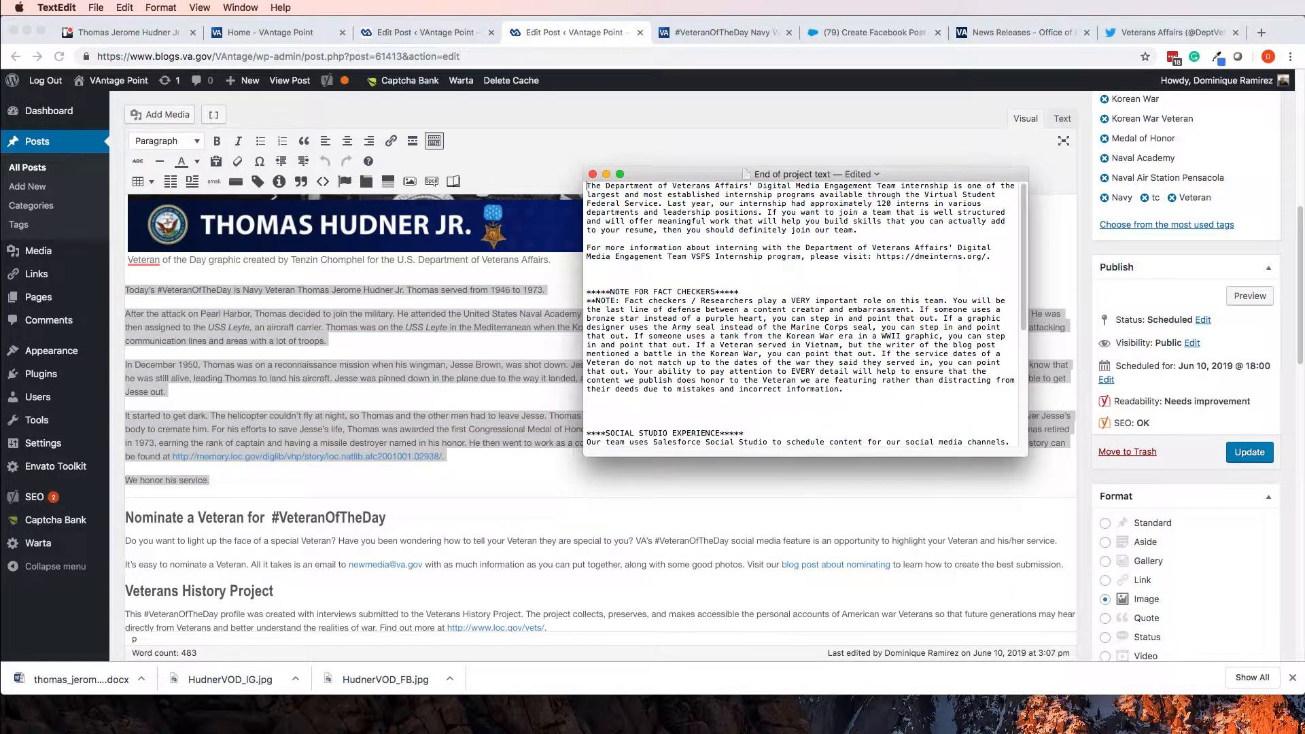
key("Return")
key("Return")
key("Return")
key("Return")
key("Return")
key("Return")
key("Return")
key("Return")
key("Return")
key("Return")
key("Return")
key("Return")
key("Return")
key("Return")
key("Return")
key("Return")
key("Return")
key("Return")
key("Return")
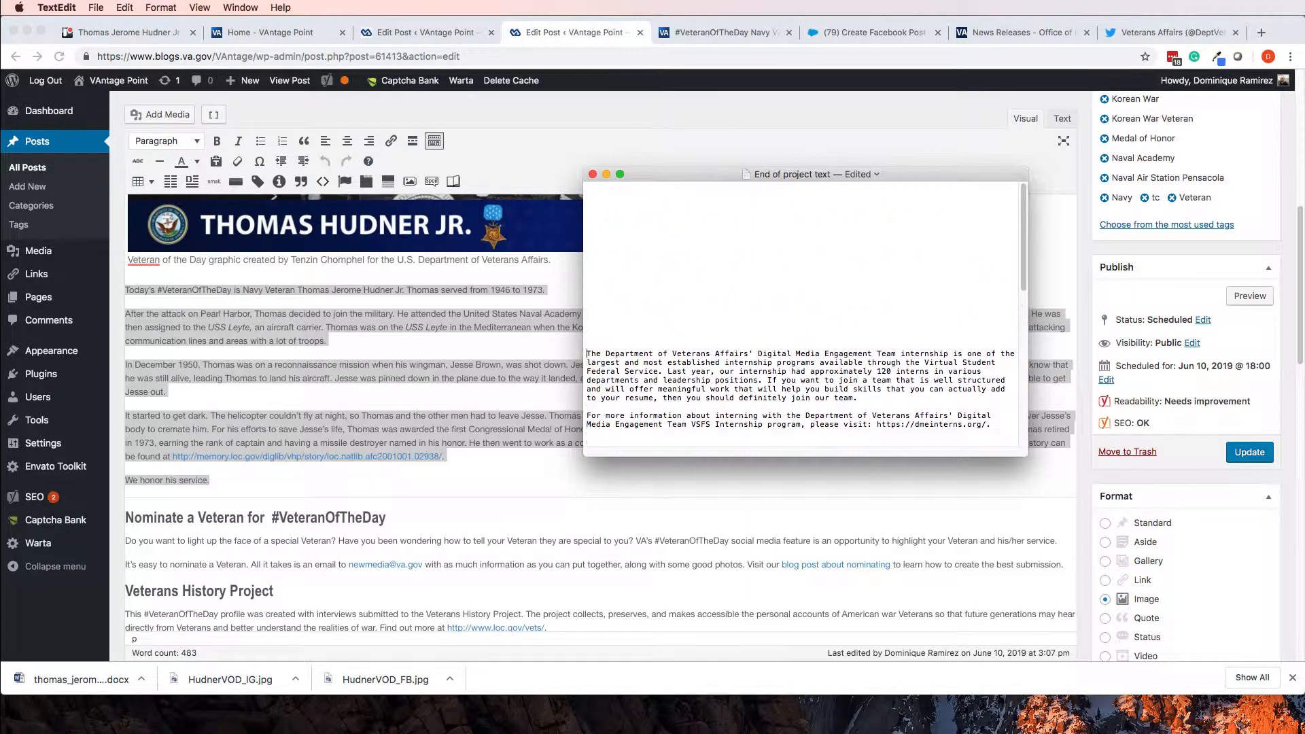
key("Return")
key("Return")
key("Return")
key("Return")
key("Return")
key("Return")
key("Return")
key("Return")
key("Return")
key("Return")
key("Return")
key("Return")
key("Return")
key("Return")
key("Return")
key("Return")
key("Return")
key("Return")
key("Return")
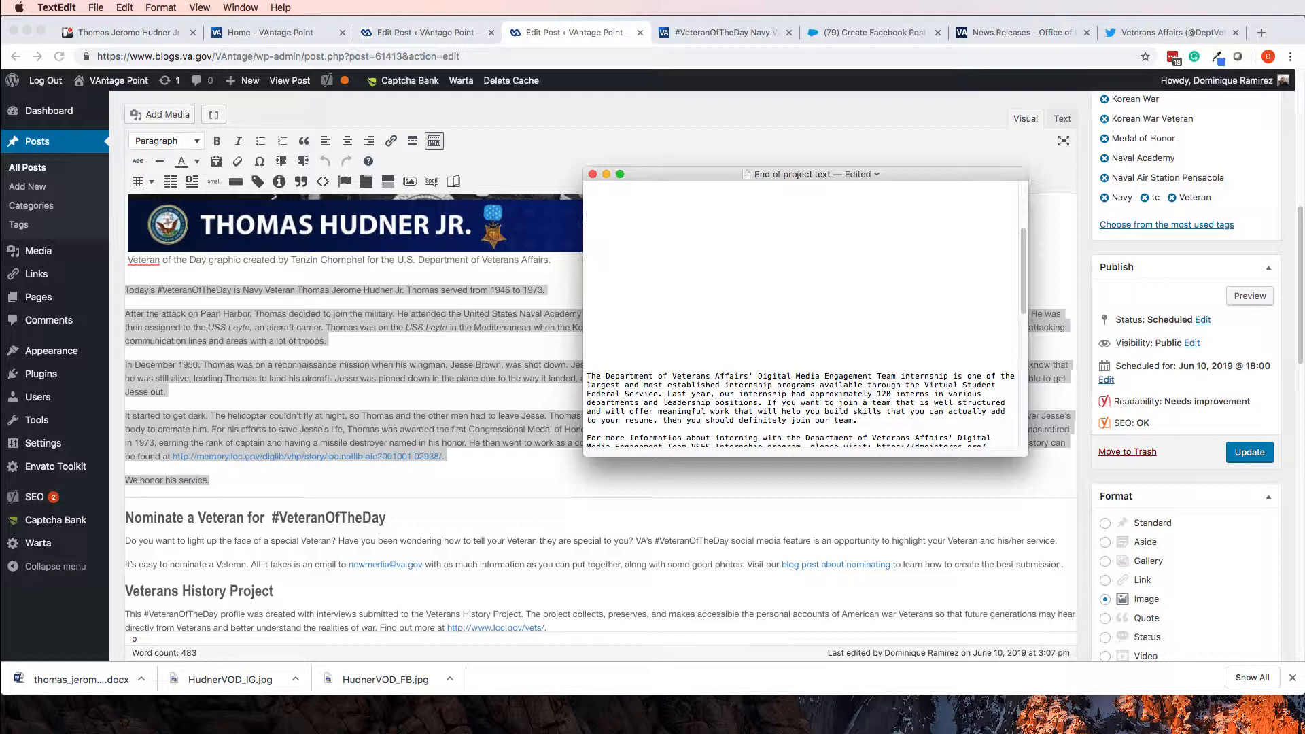
key("Return")
key("Return")
key("Return")
key("Return")
key("Return")
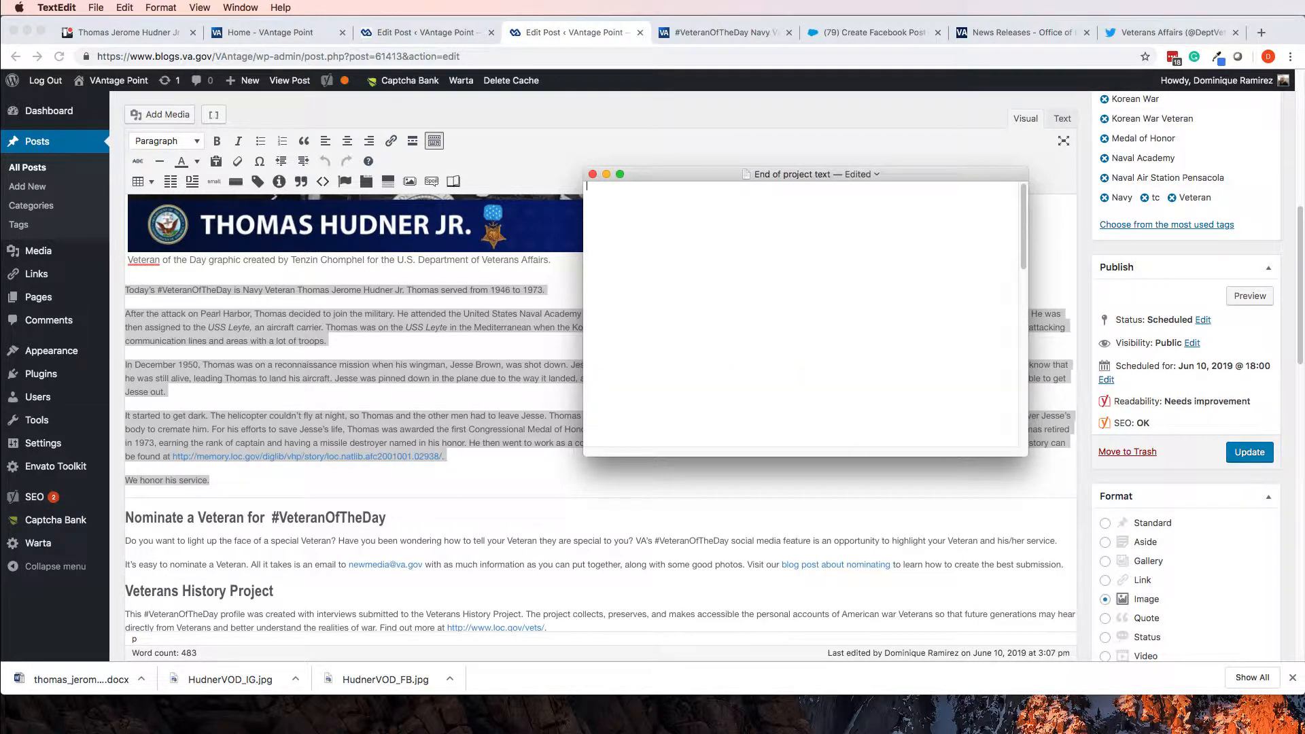
key("super+v")
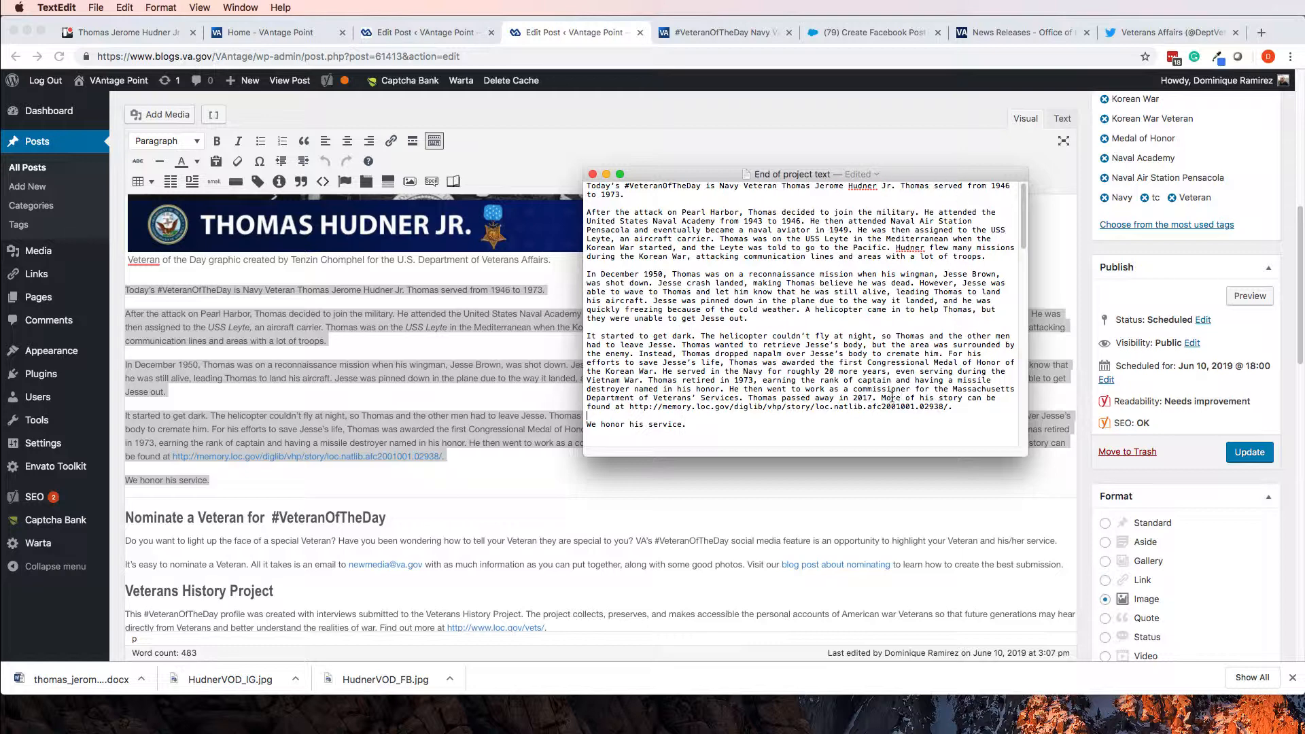
Delete the "More of his story can be found at" sentence with its link and copy the remaining Veteran text
left_click_drag(881, 398, 951, 406)
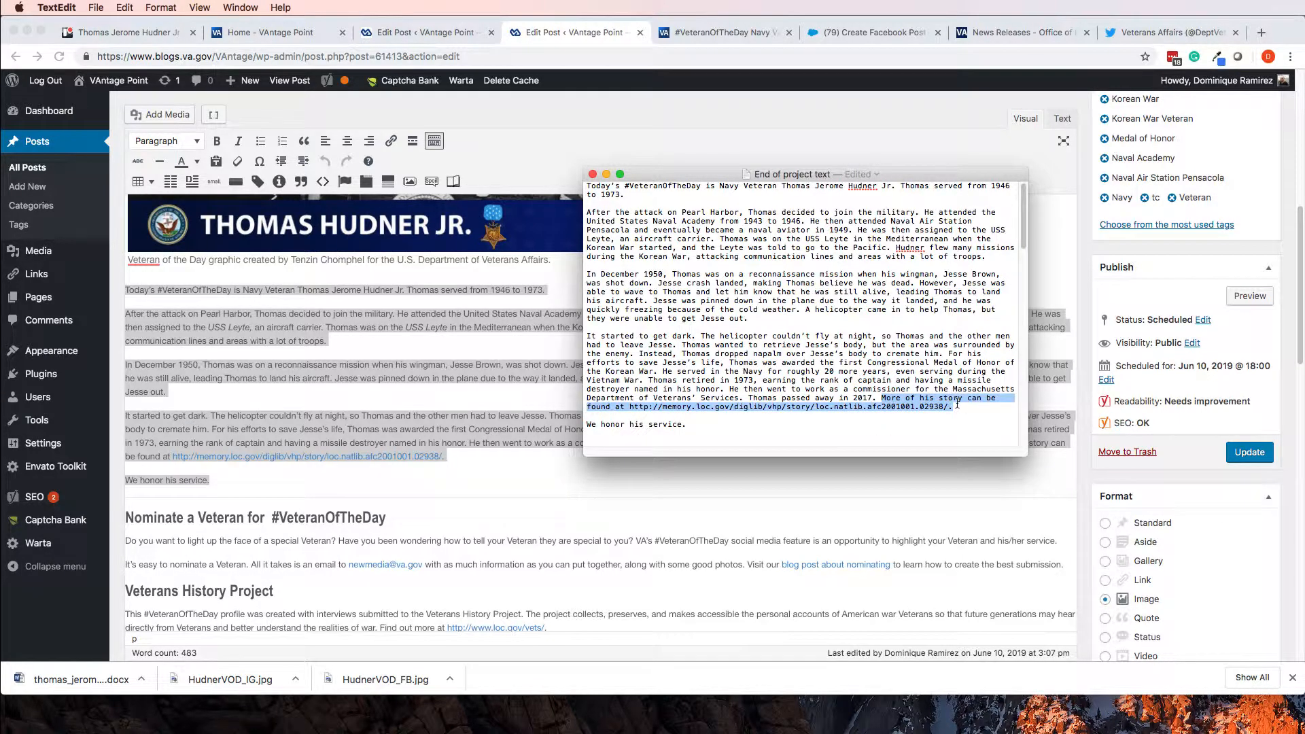
key("BackSpace")
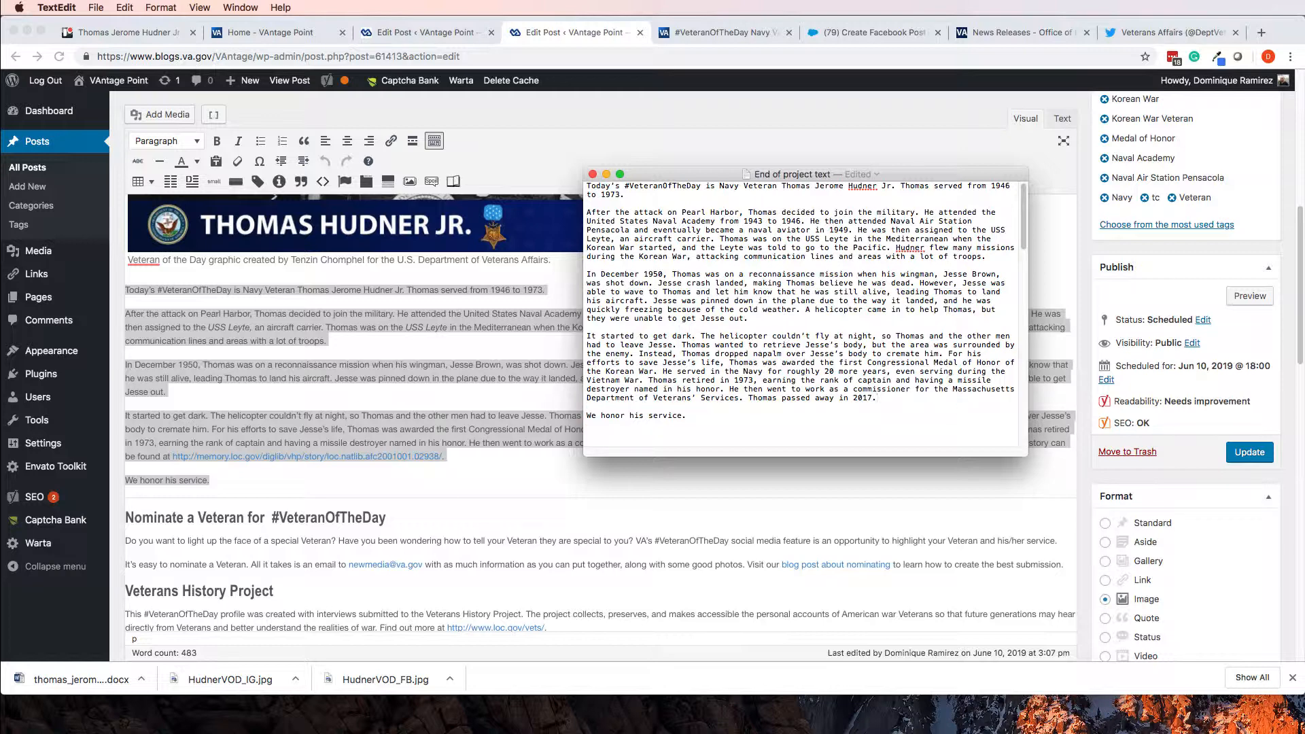
left_click_drag(688, 416, 684, 178)
key("super+c")
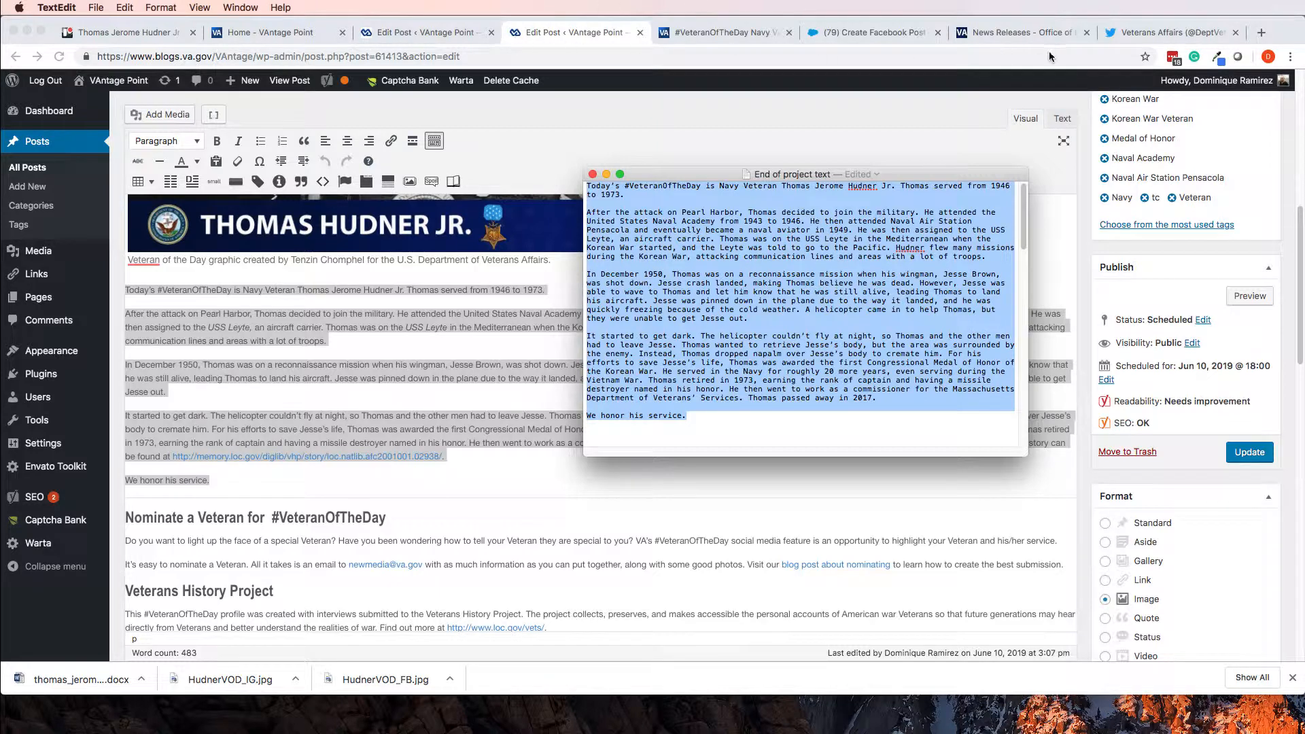
Return to the Facebook post in Social Studio and paste the cleaned text as its content
left_click(886, 30)
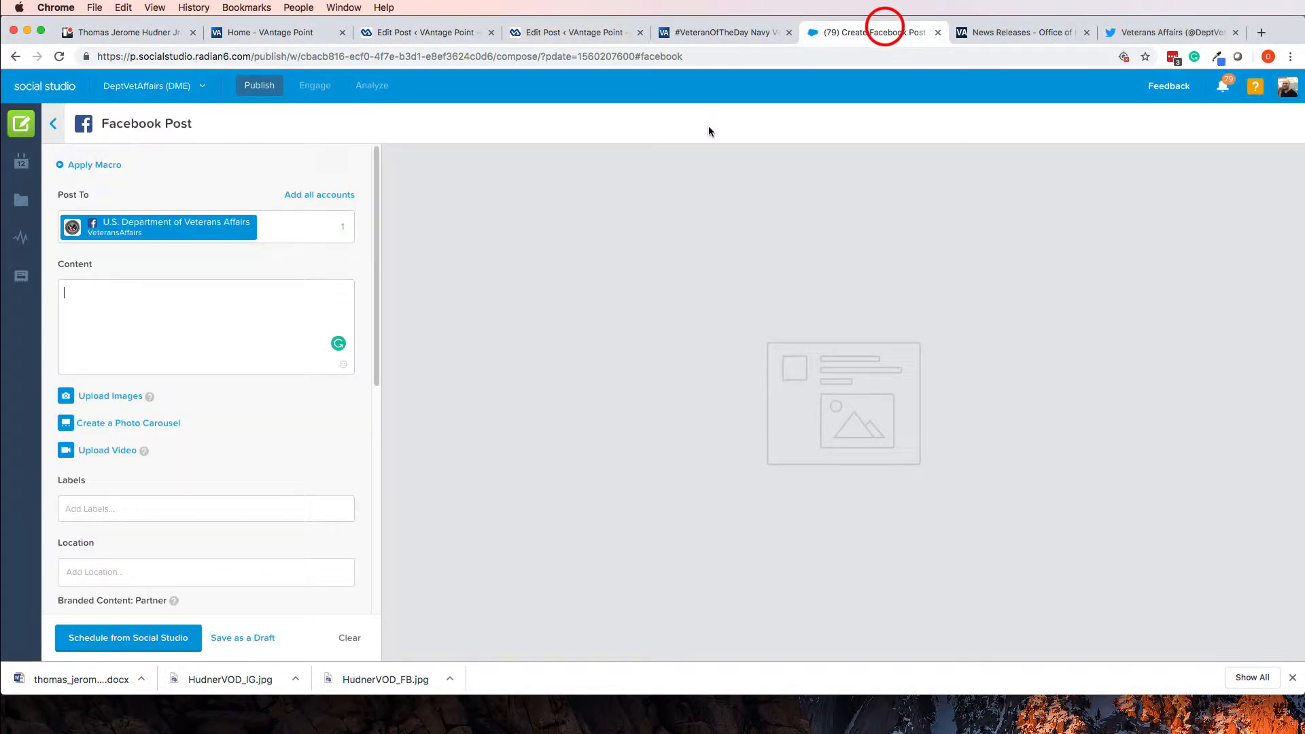
left_click(221, 301)
key("super+v")
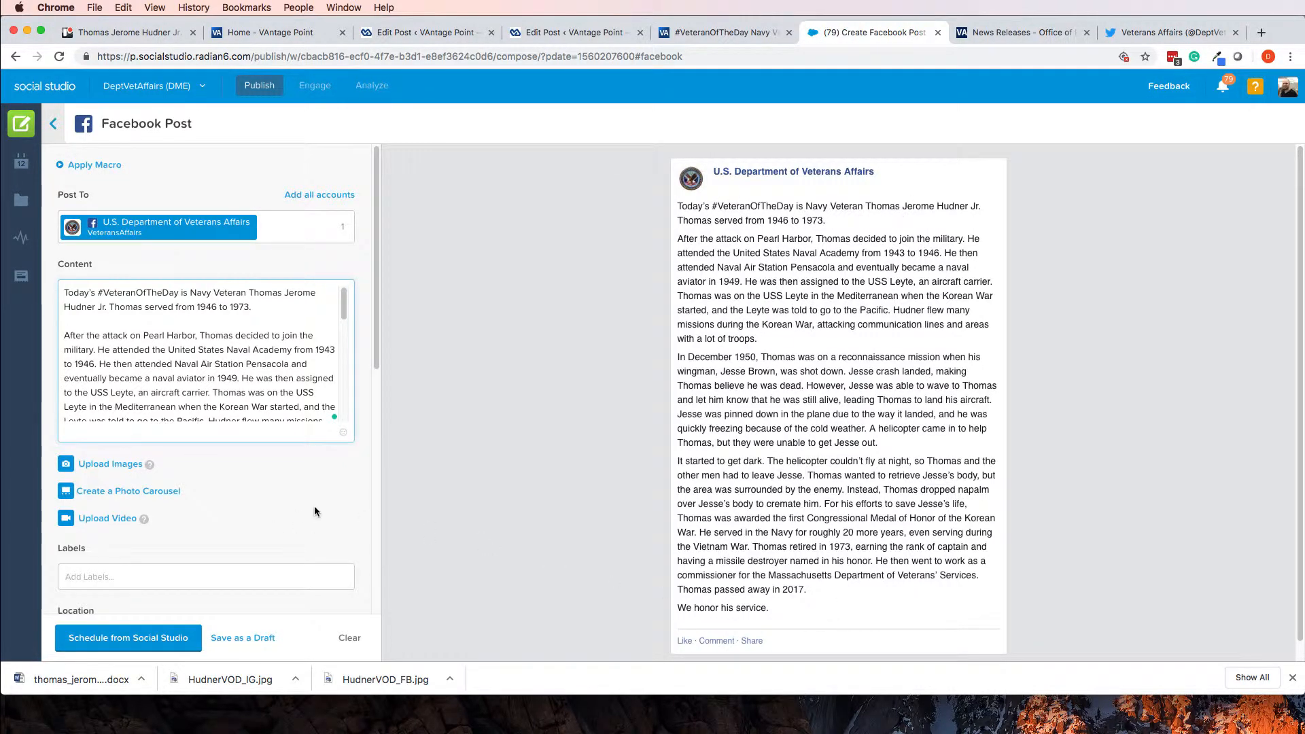
Attach the image HudnerVOD_FB.jpg from the Downloads folder to the Facebook post and check it in the preview
left_click(109, 465)
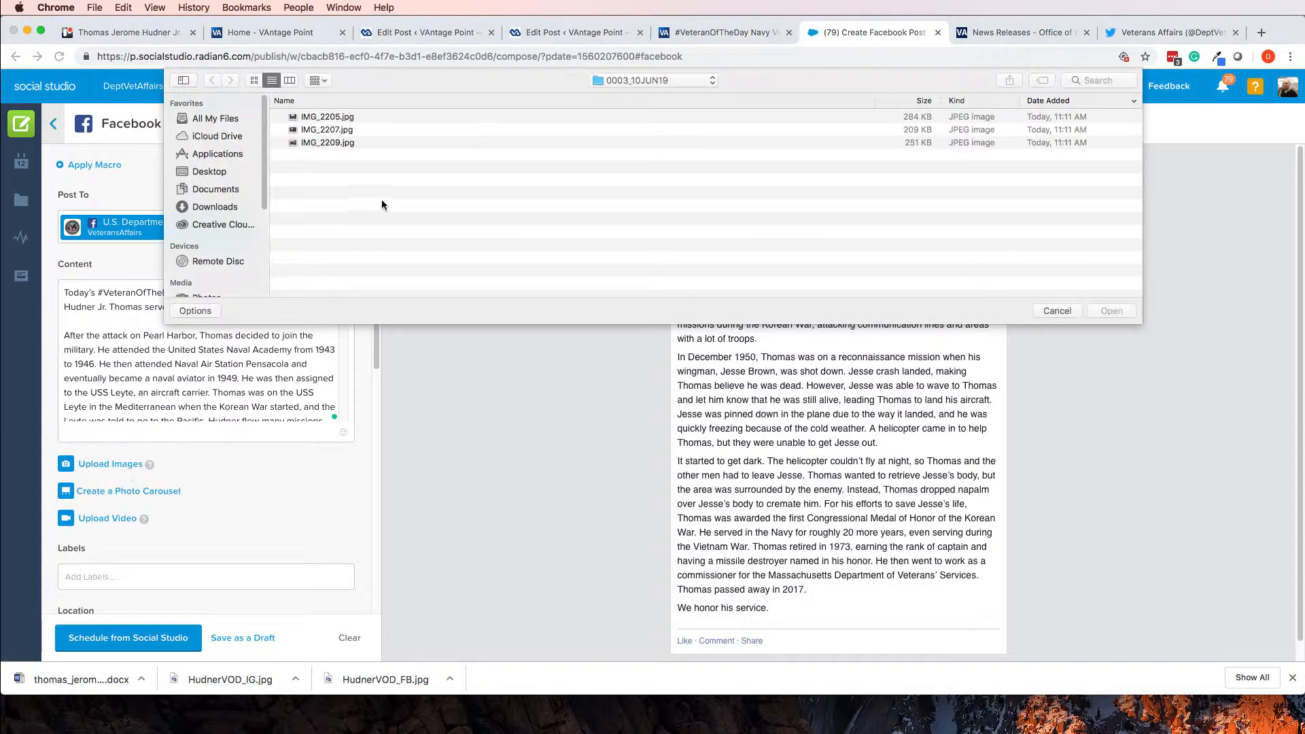
left_click(215, 206)
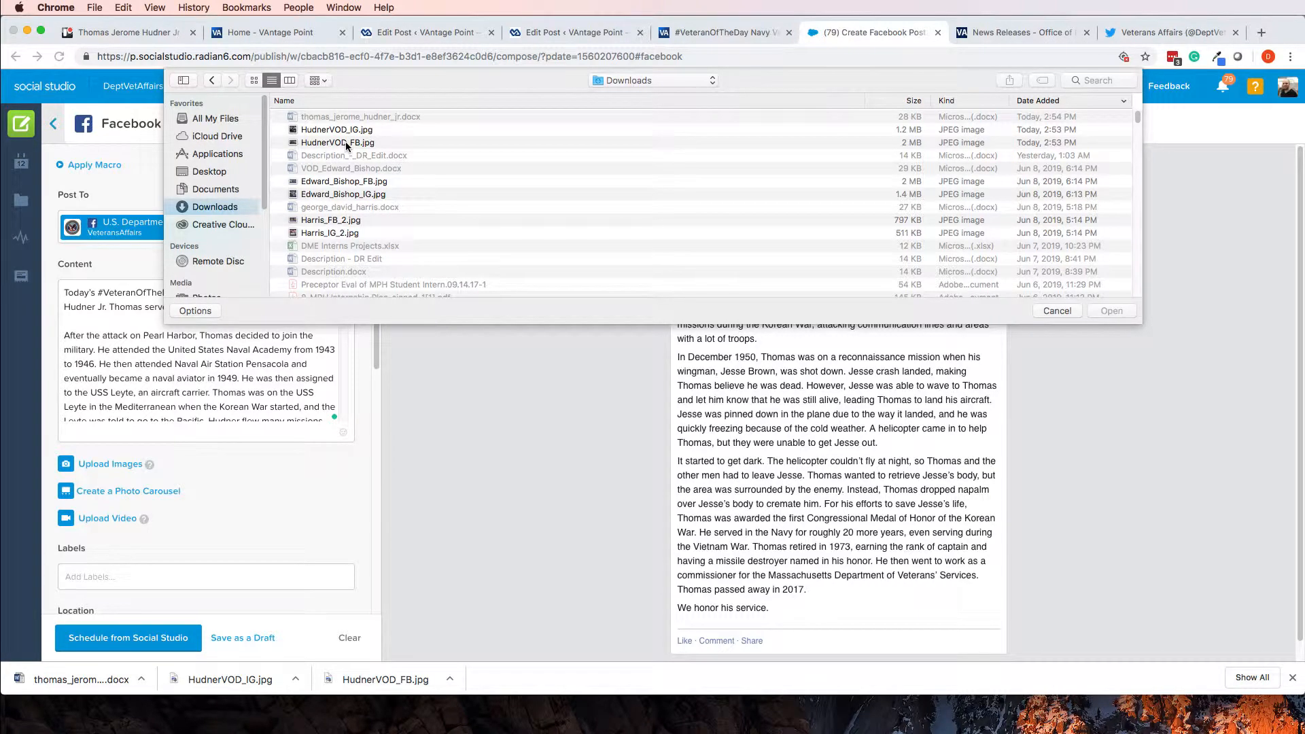
left_click(346, 144)
left_click(1102, 311)
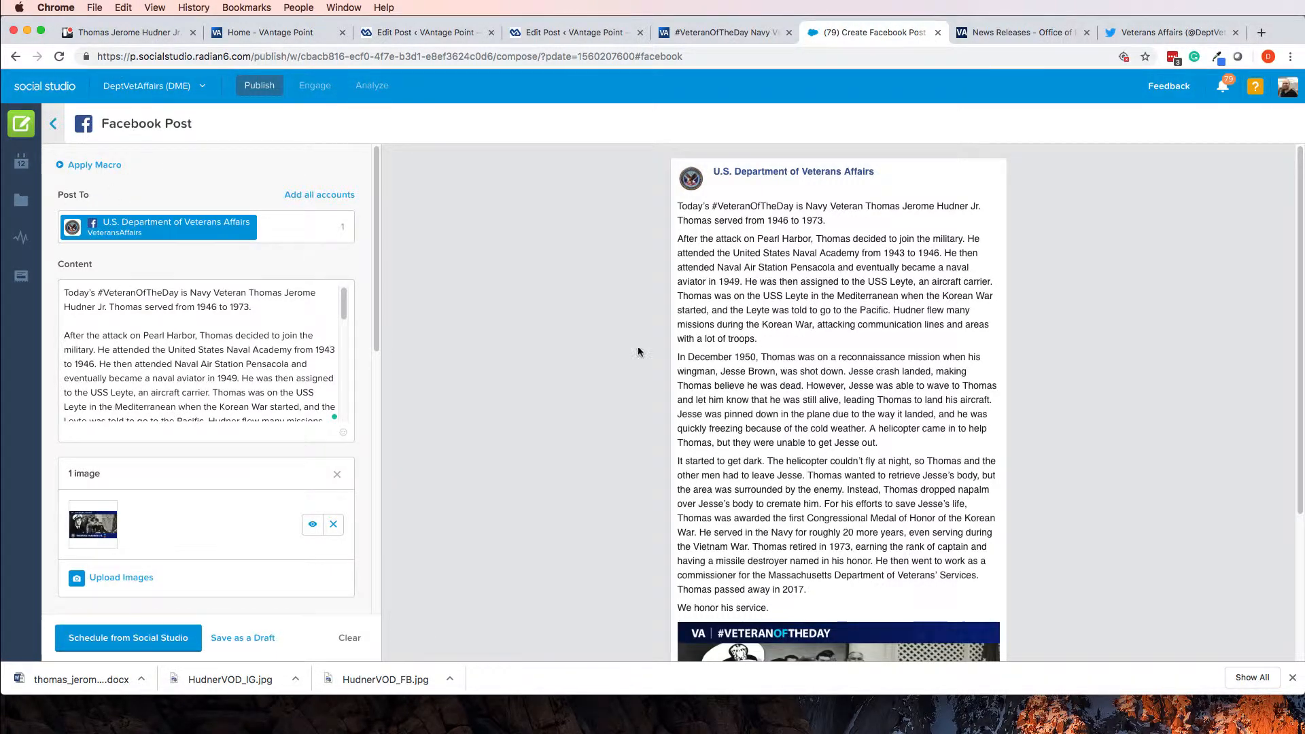
scroll(827, 396, "down", 5)
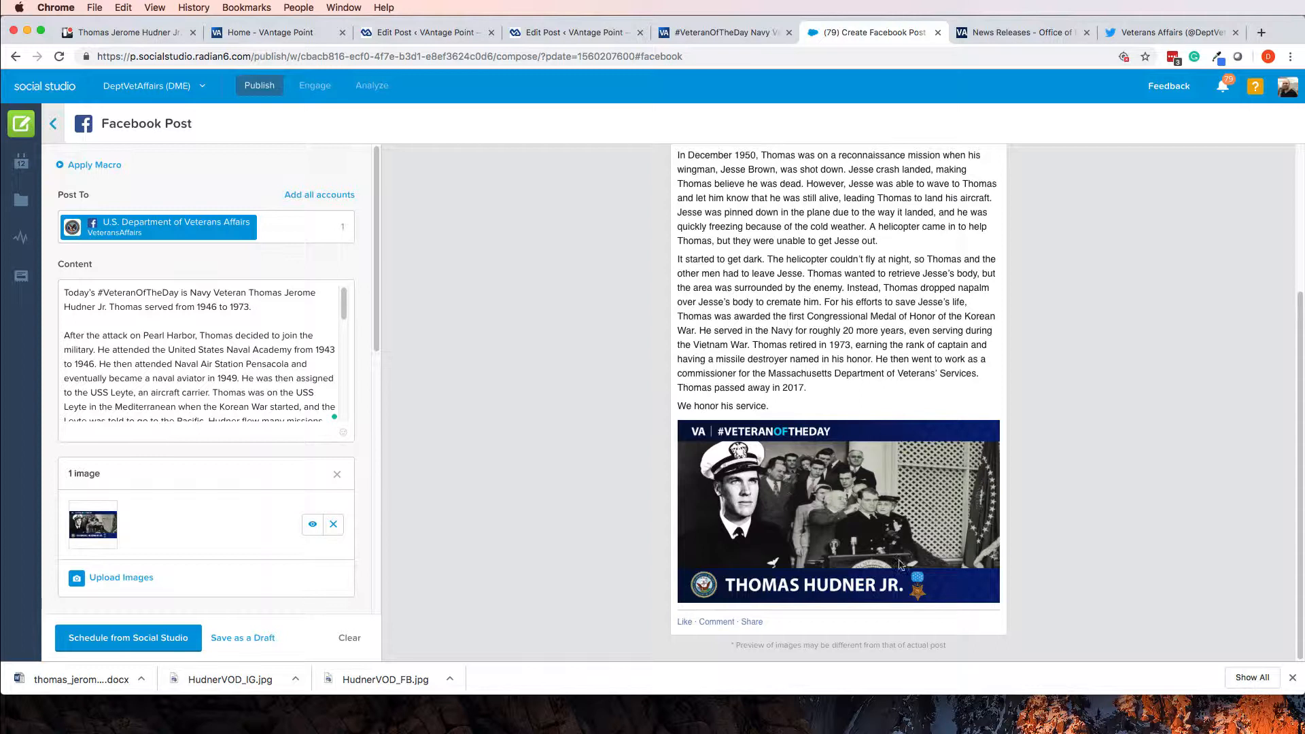
Label the Facebook post with #VeteranOfTheDay and Medal of Honor
scroll(126, 436, "down", 4)
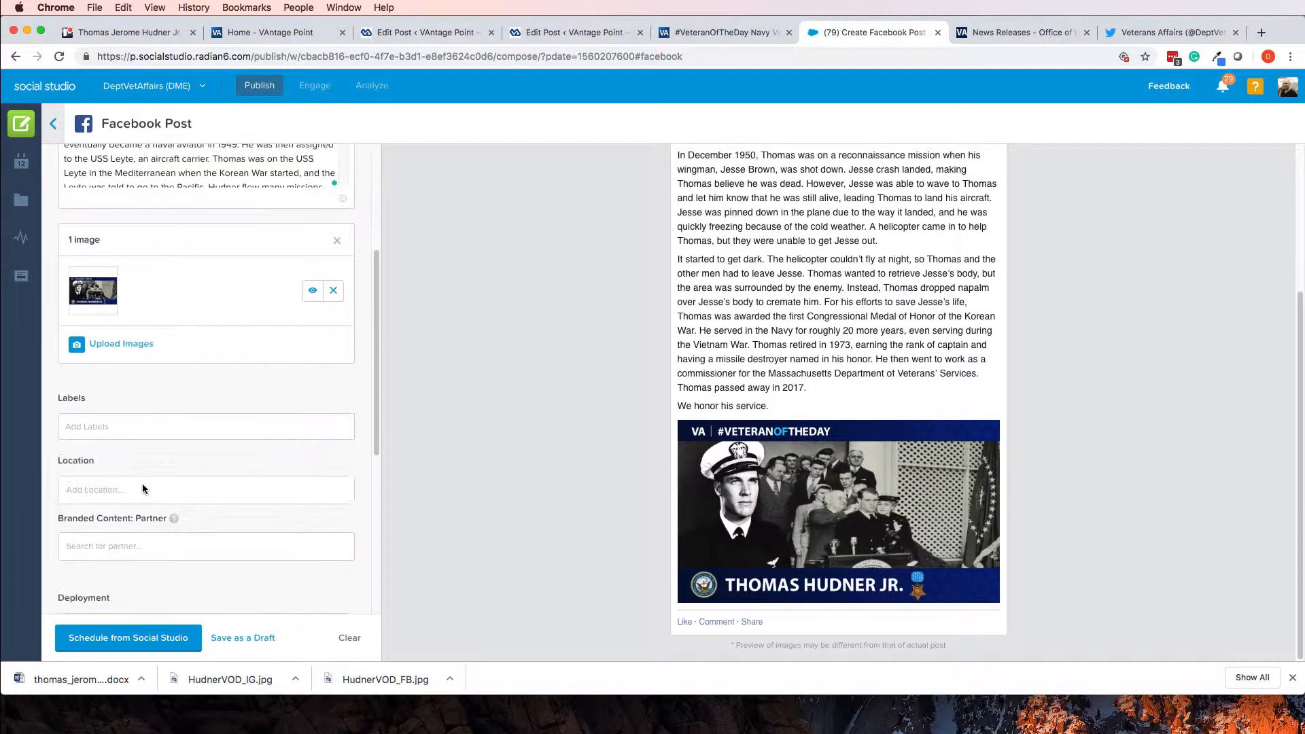
left_click(133, 423)
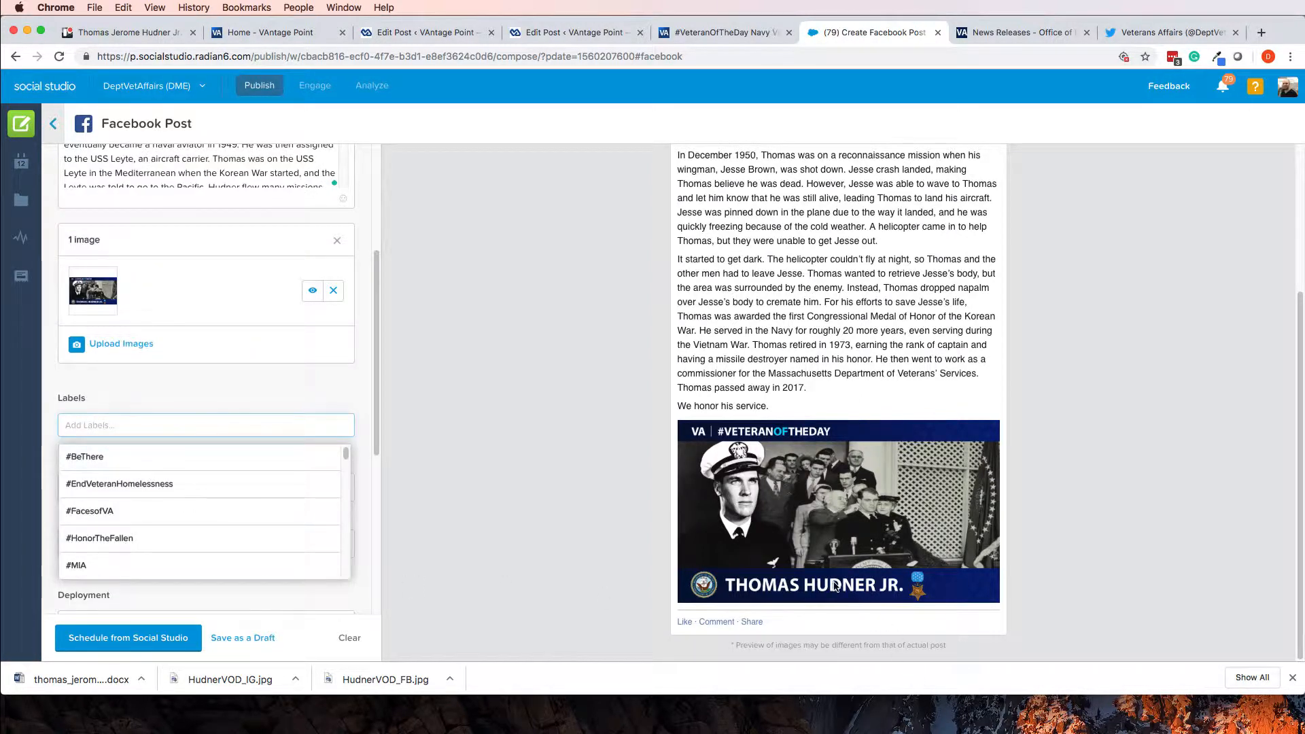
type("veter")
left_click(164, 480)
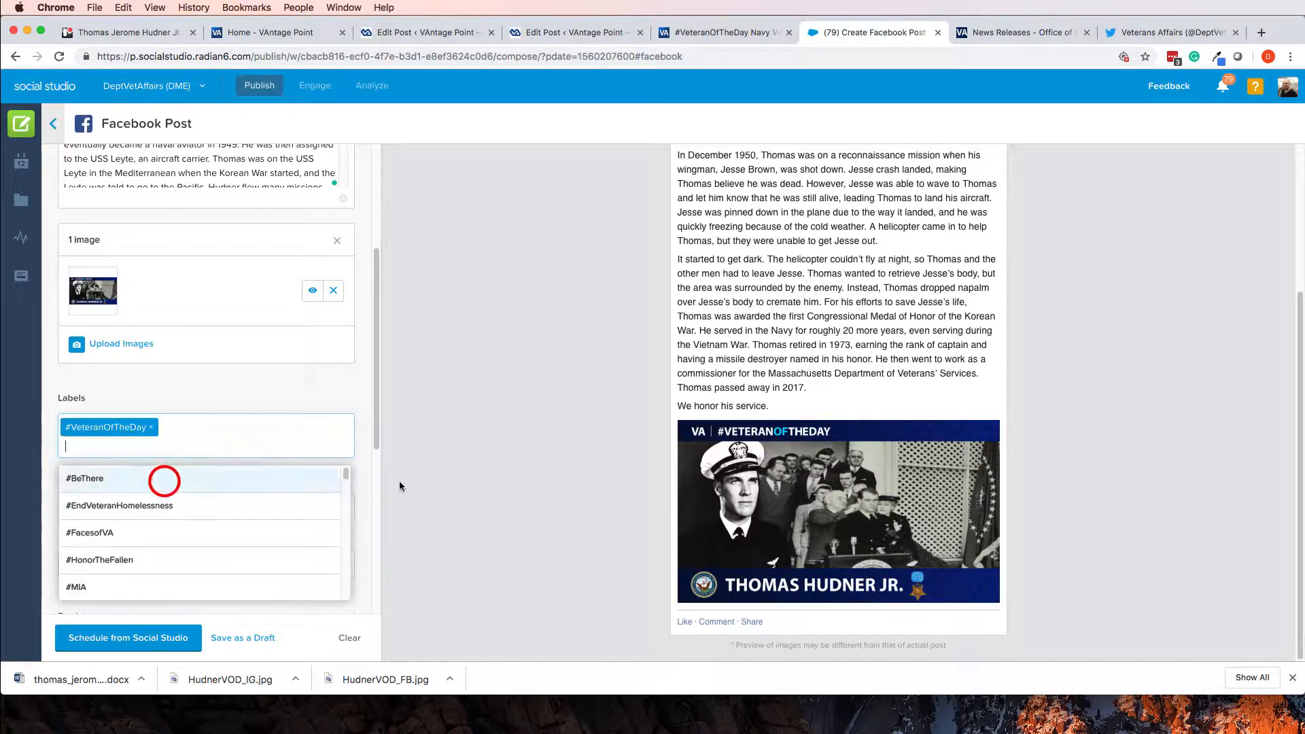
type("medal")
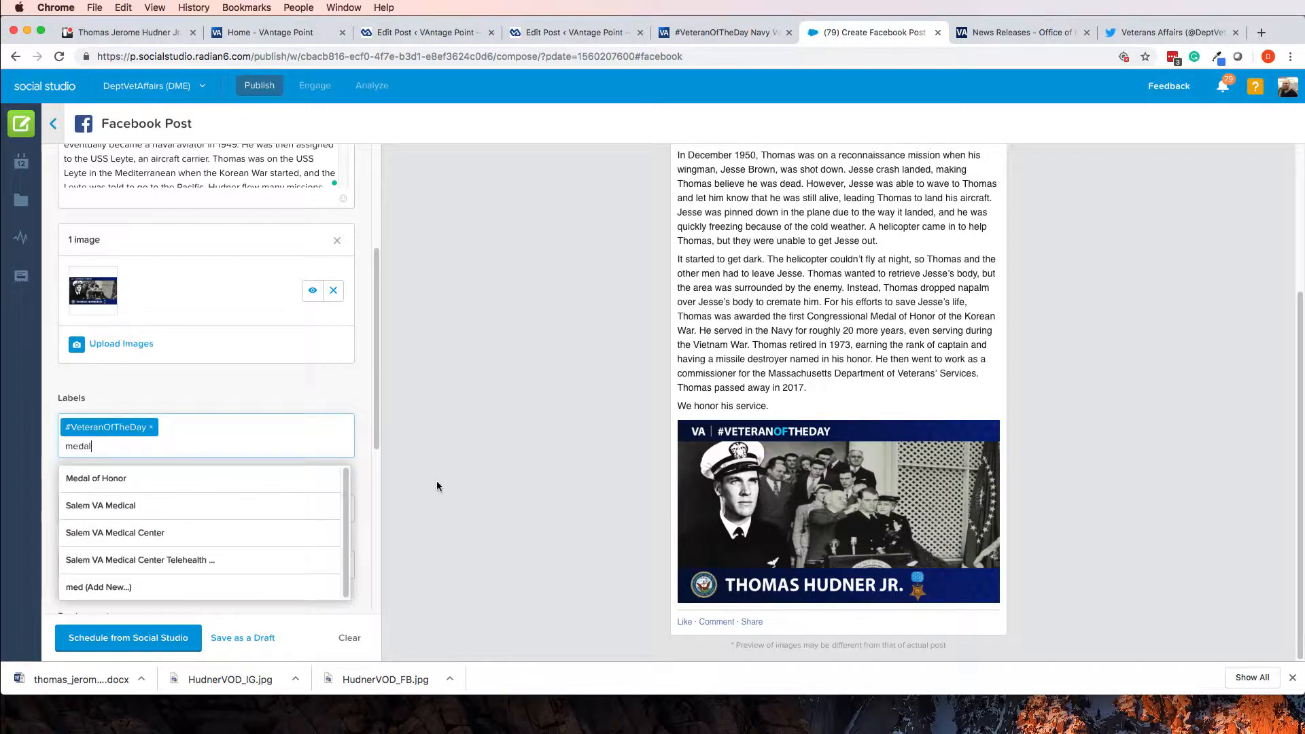
left_click(282, 484)
left_click(458, 468)
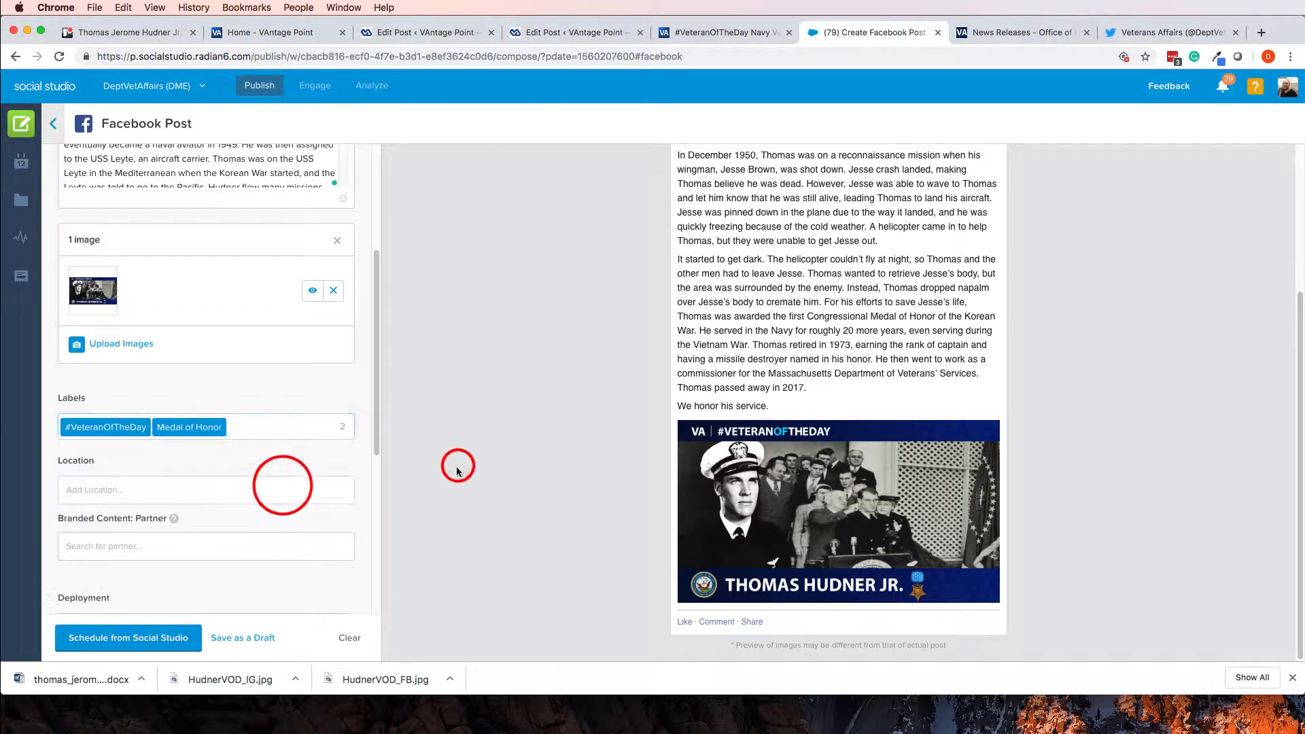
Schedule the Facebook post from Social Studio for 06/10/2019 at 07:00 pm
scroll(152, 593, "down", 5)
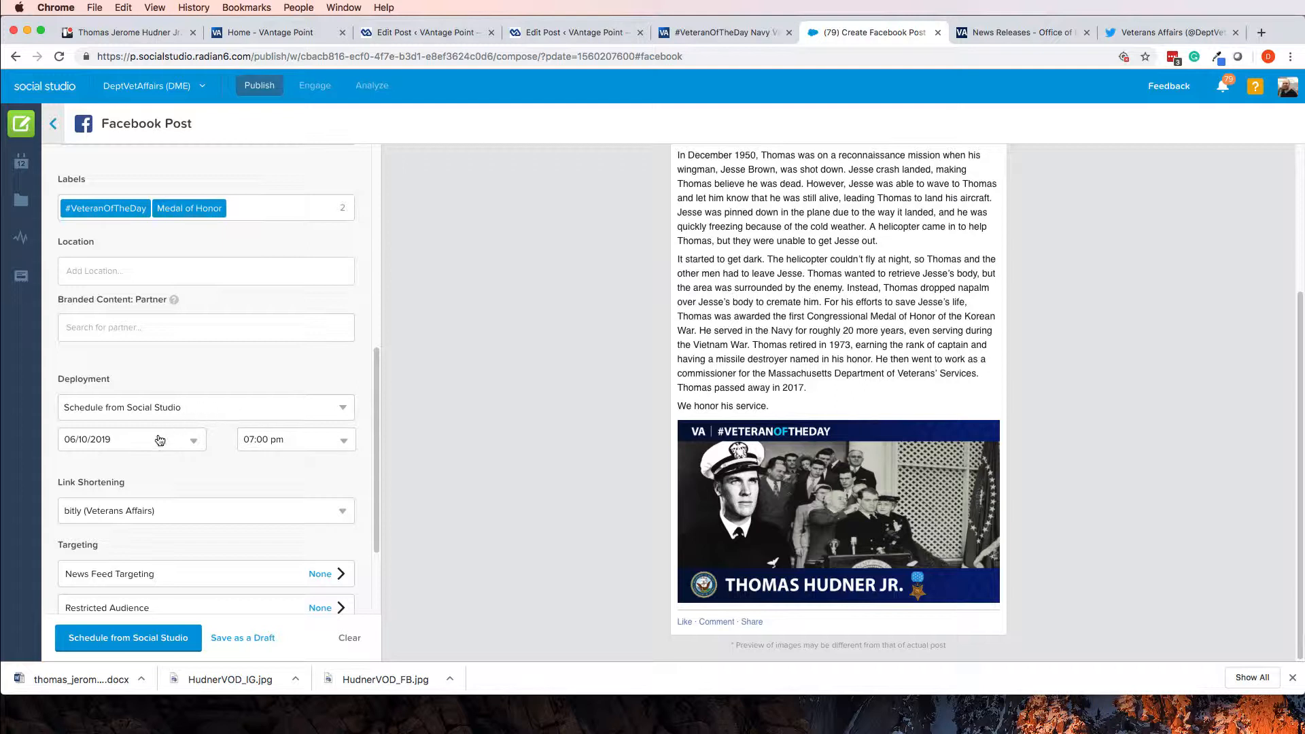
left_click(152, 640)
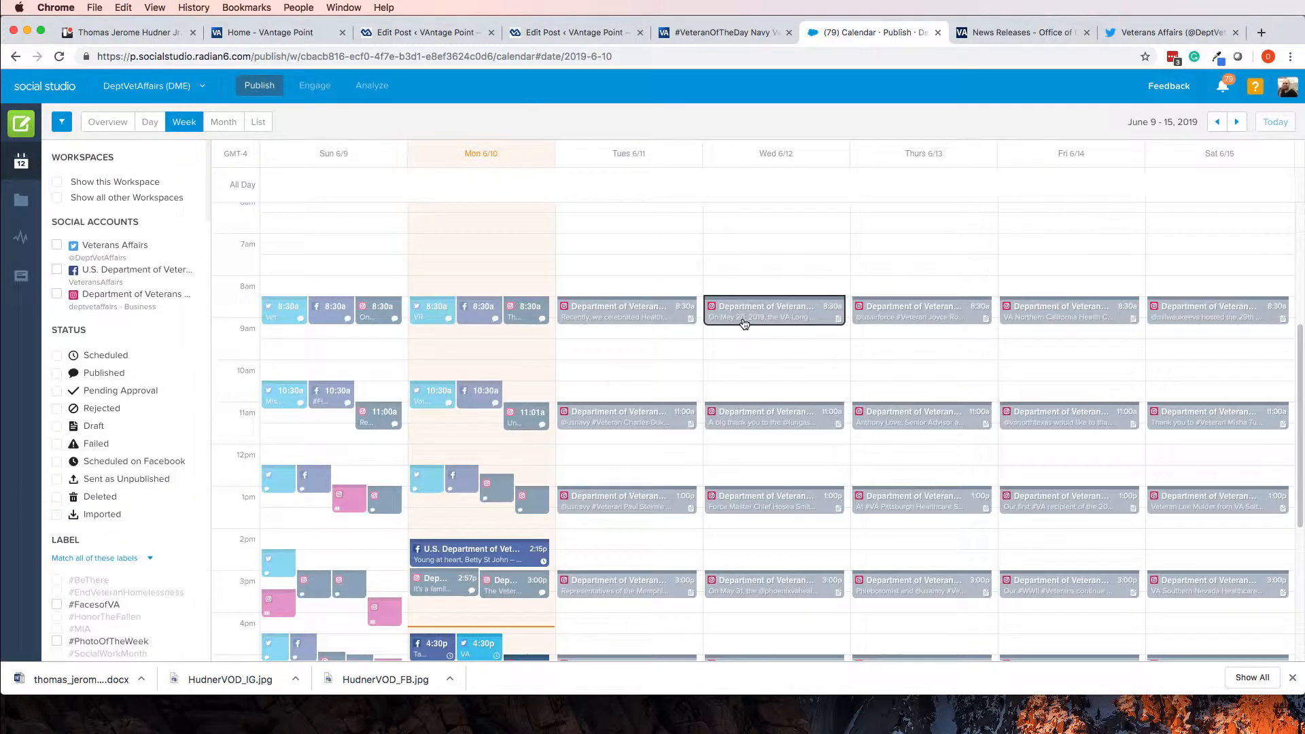
scroll(582, 379, "down", 5)
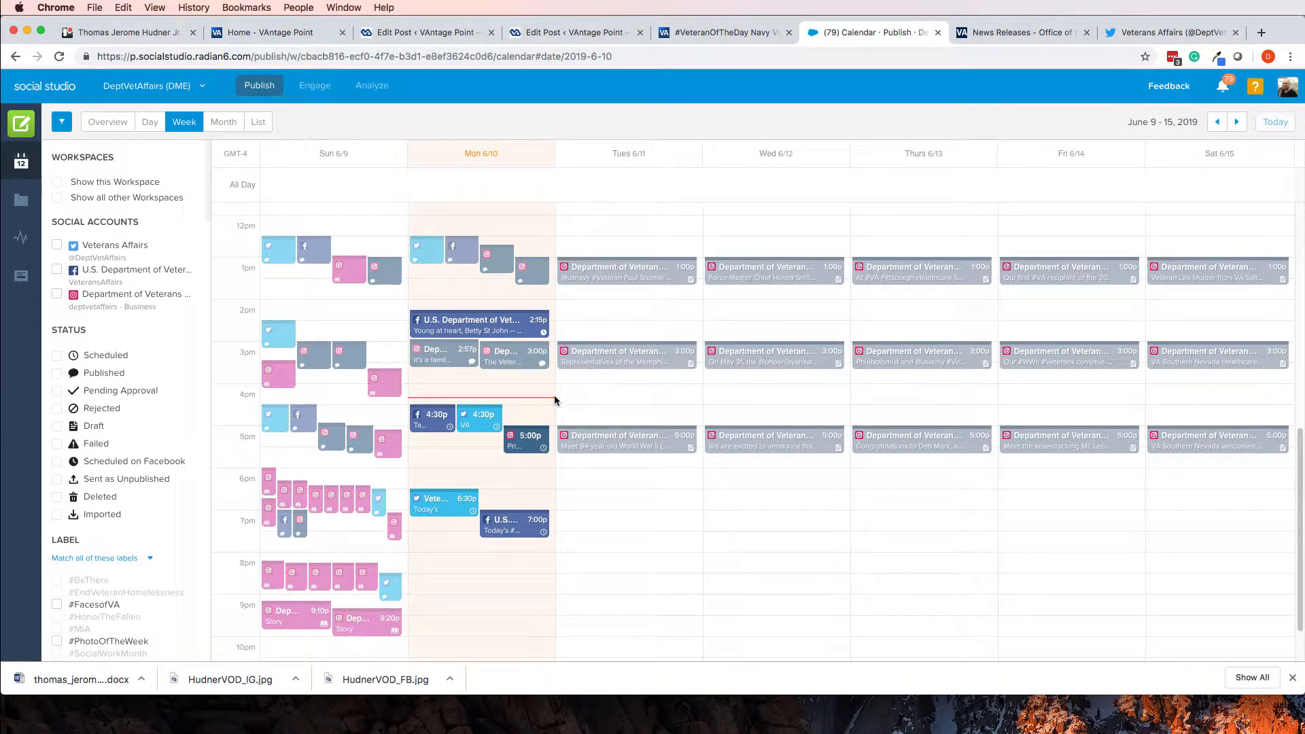
Start an Instagram Business post at 7:00 pm on Monday 6/10 and paste the copied Veteran text into its content
left_click(458, 530)
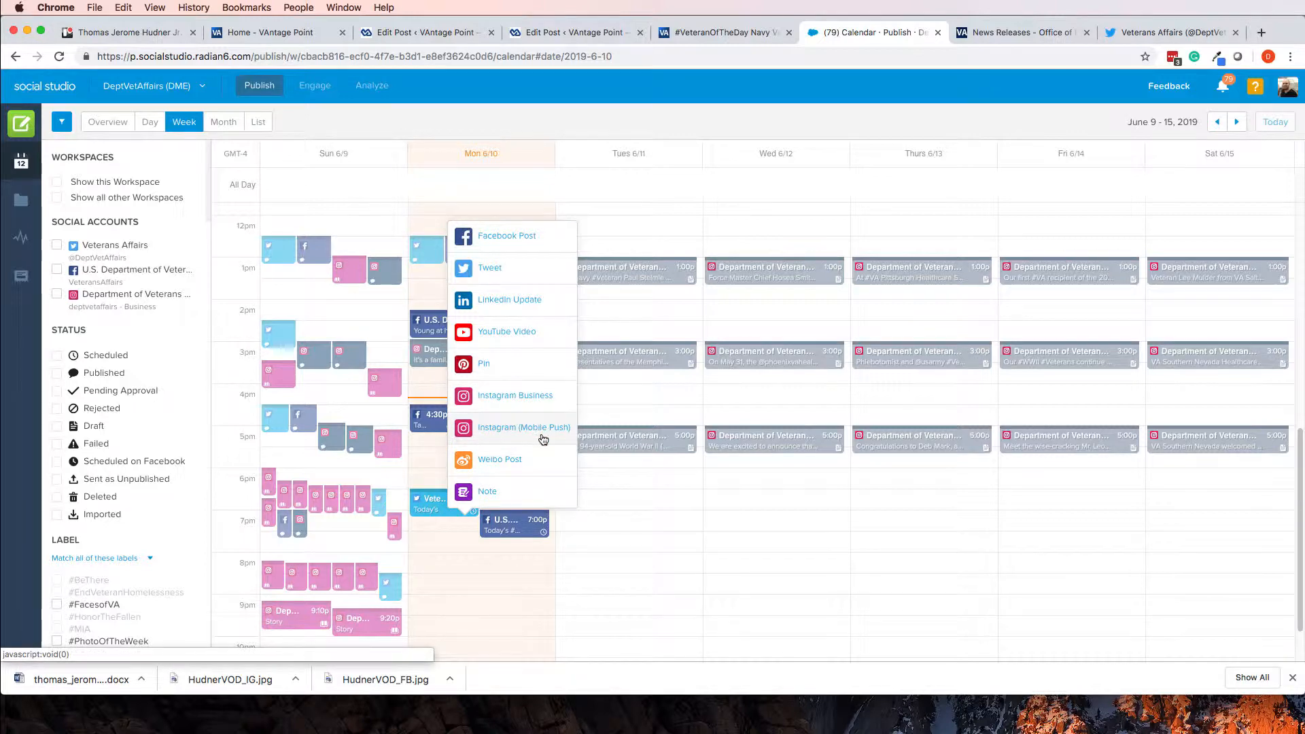
left_click(526, 399)
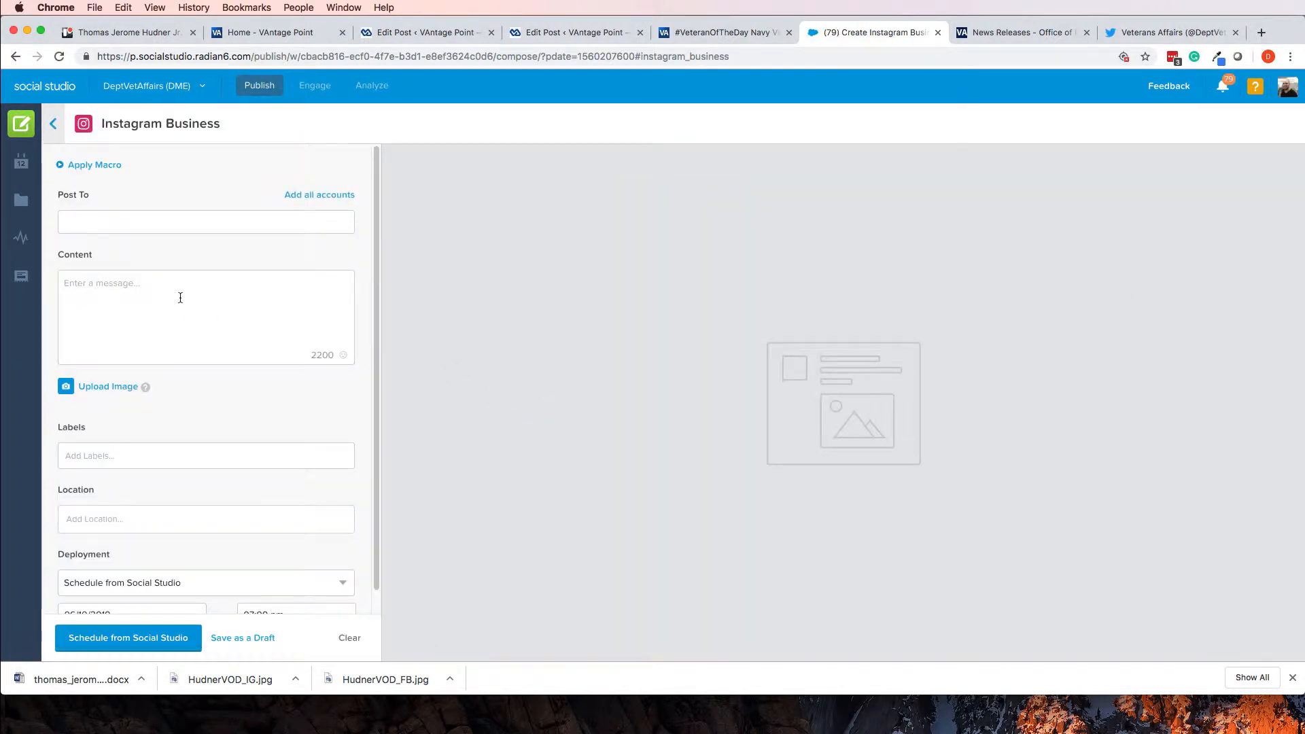
left_click(181, 299)
key("super+v")
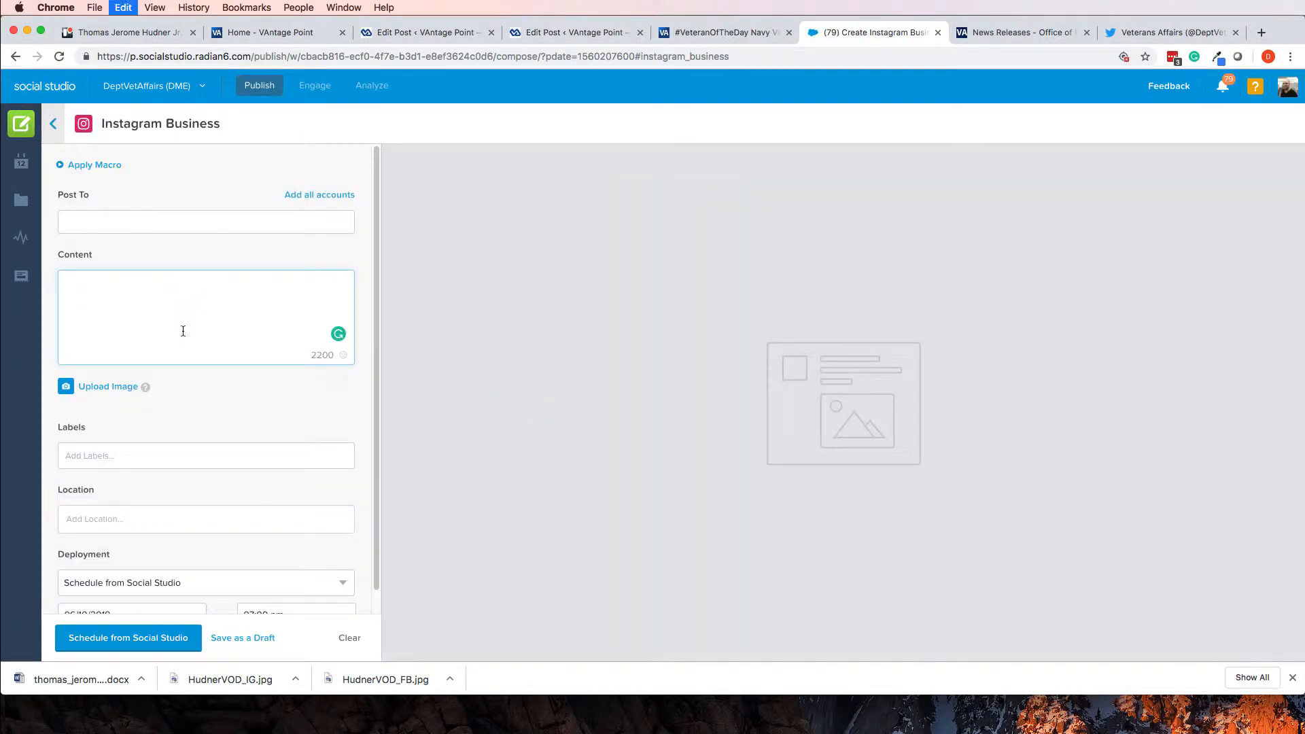
Check the pasted text in the Instagram preview and set the post to publish to the Department of Veterans Affairs business account
scroll(839, 394, "down", 5)
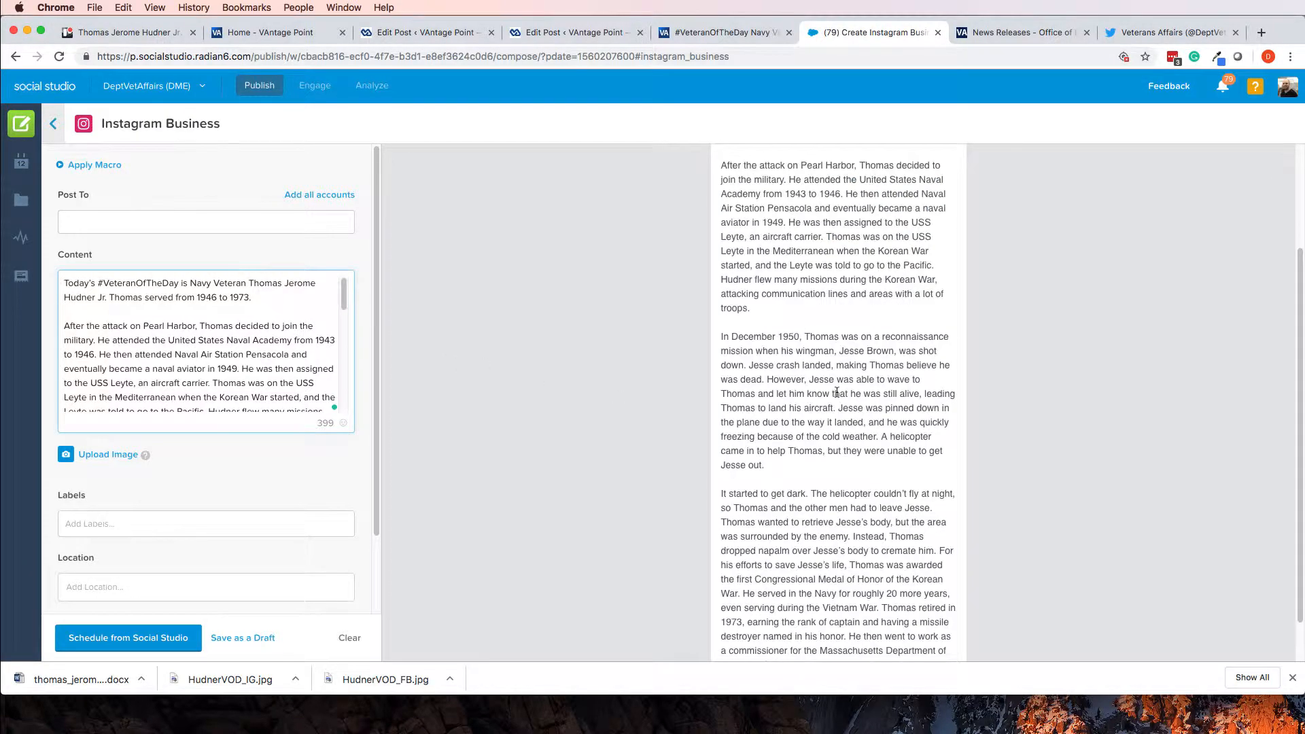
scroll(834, 384, "up", 5)
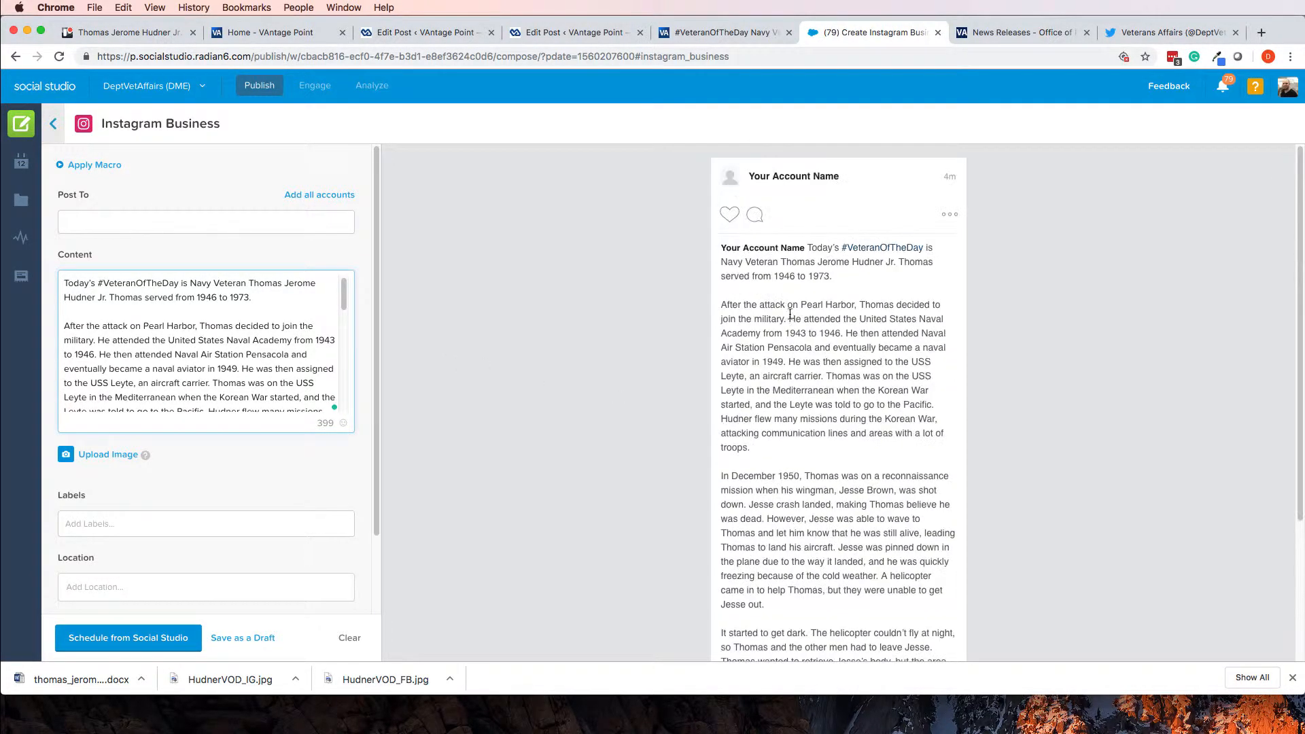
left_click(136, 227)
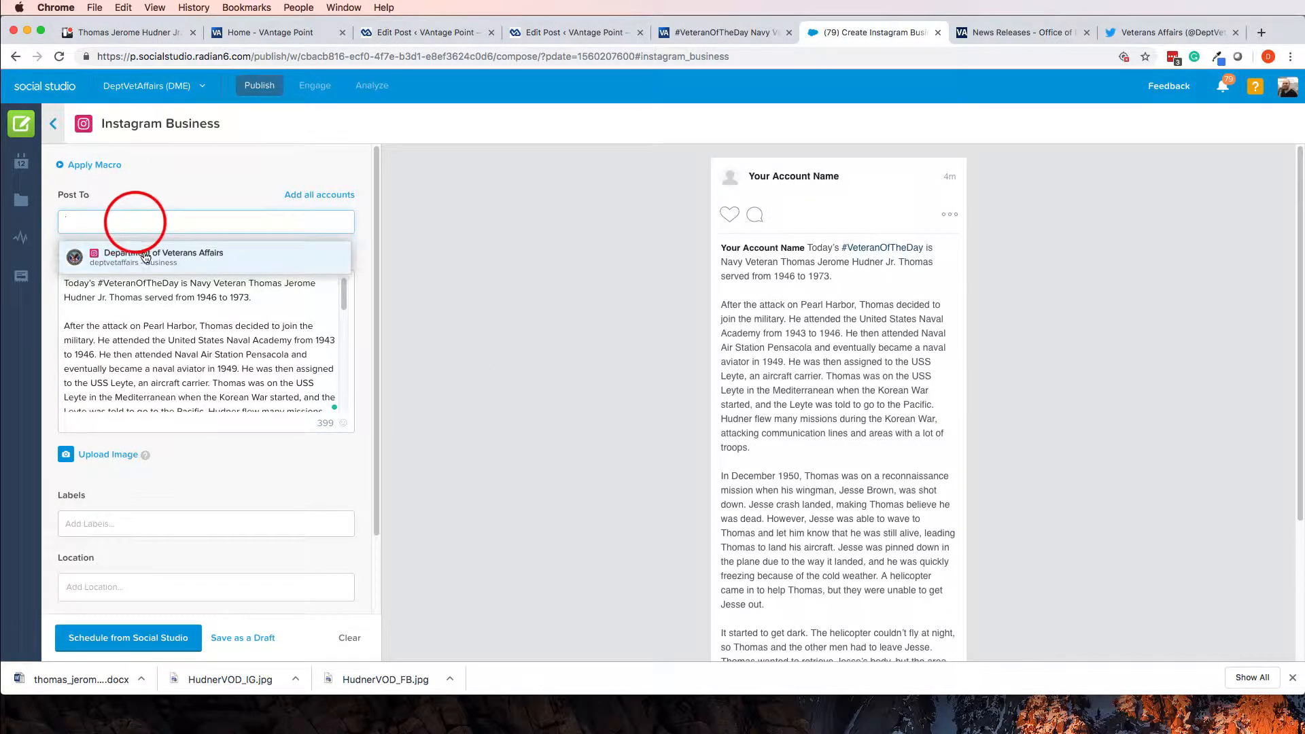
left_click(141, 251)
left_click(361, 276)
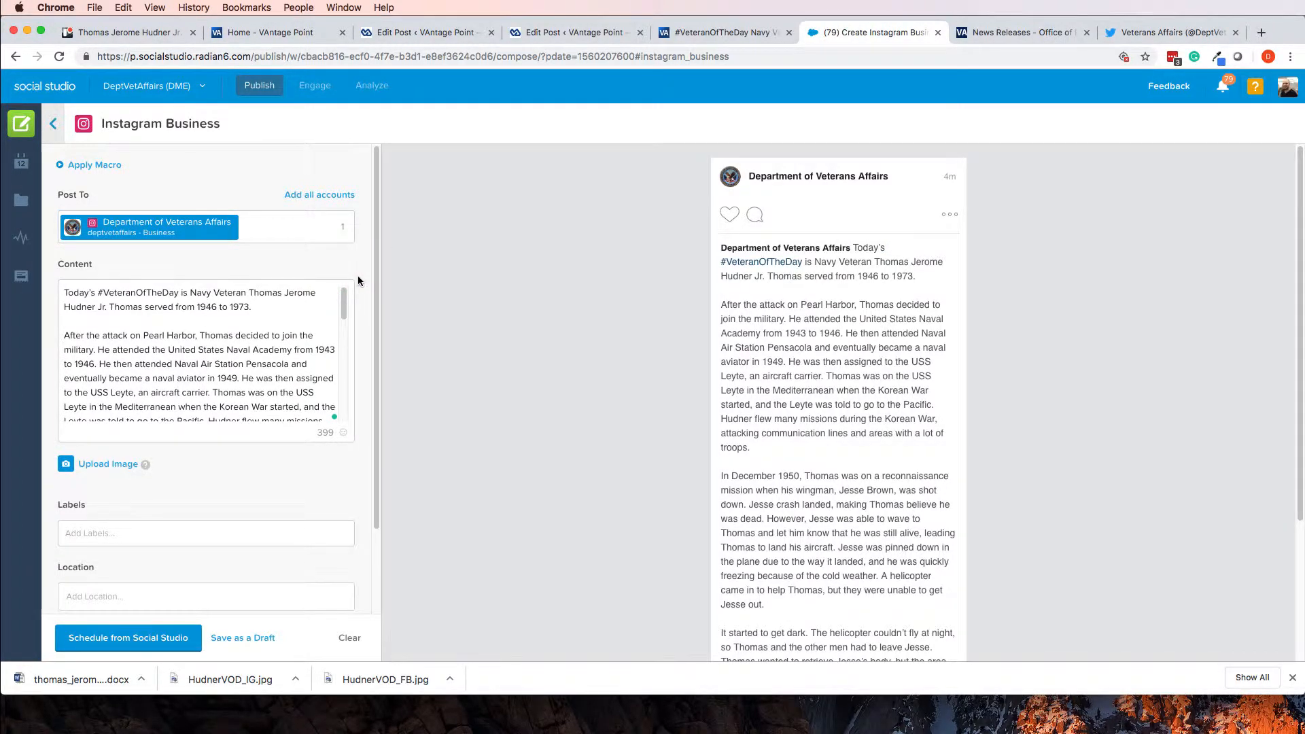
Attach the image HudnerVOD_IG.jpg from the Downloads folder to the Instagram post and check the whole post in the preview
scroll(356, 275, "down", 2)
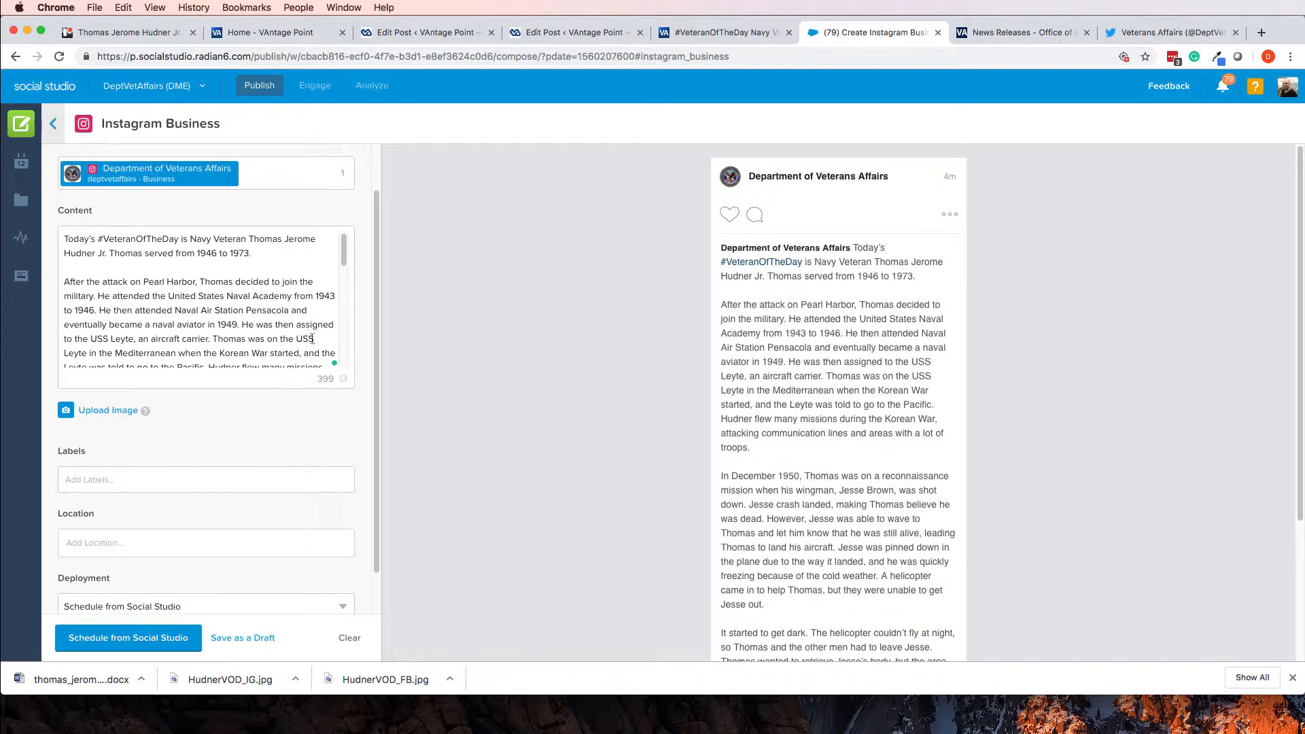
left_click(94, 411)
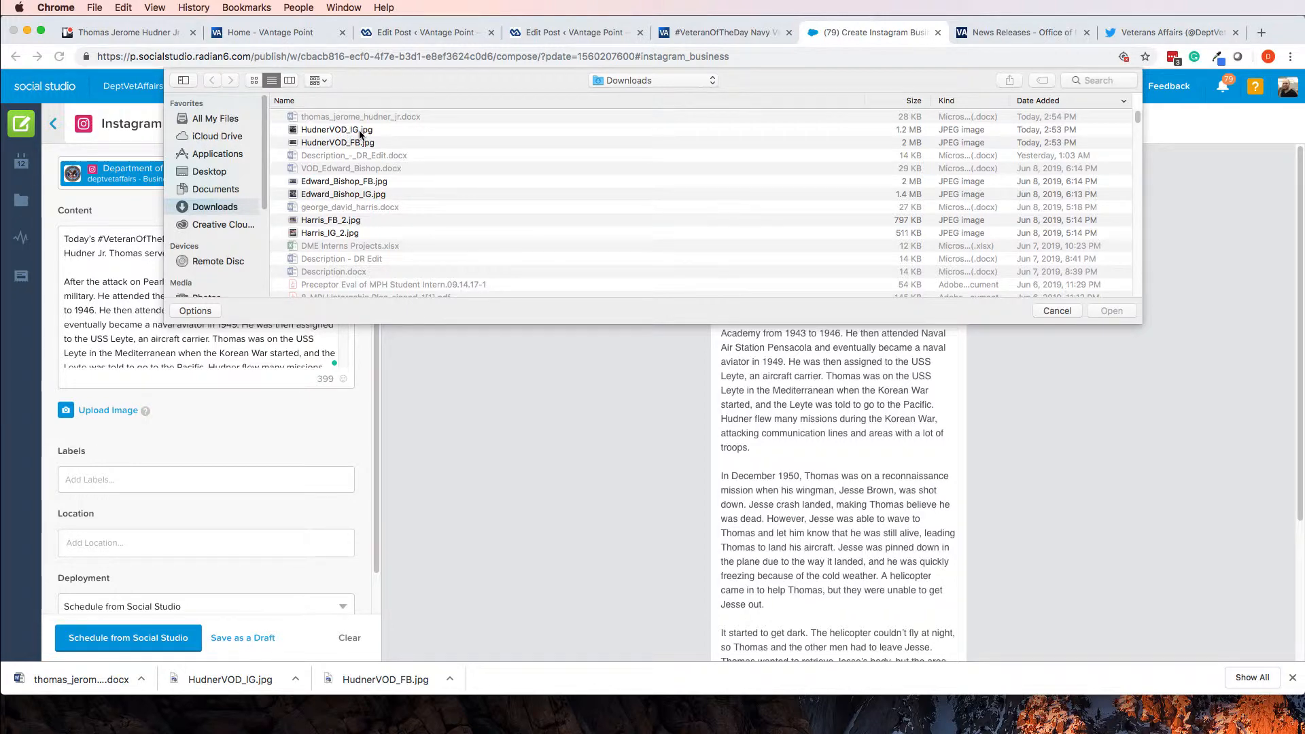
left_click(354, 130)
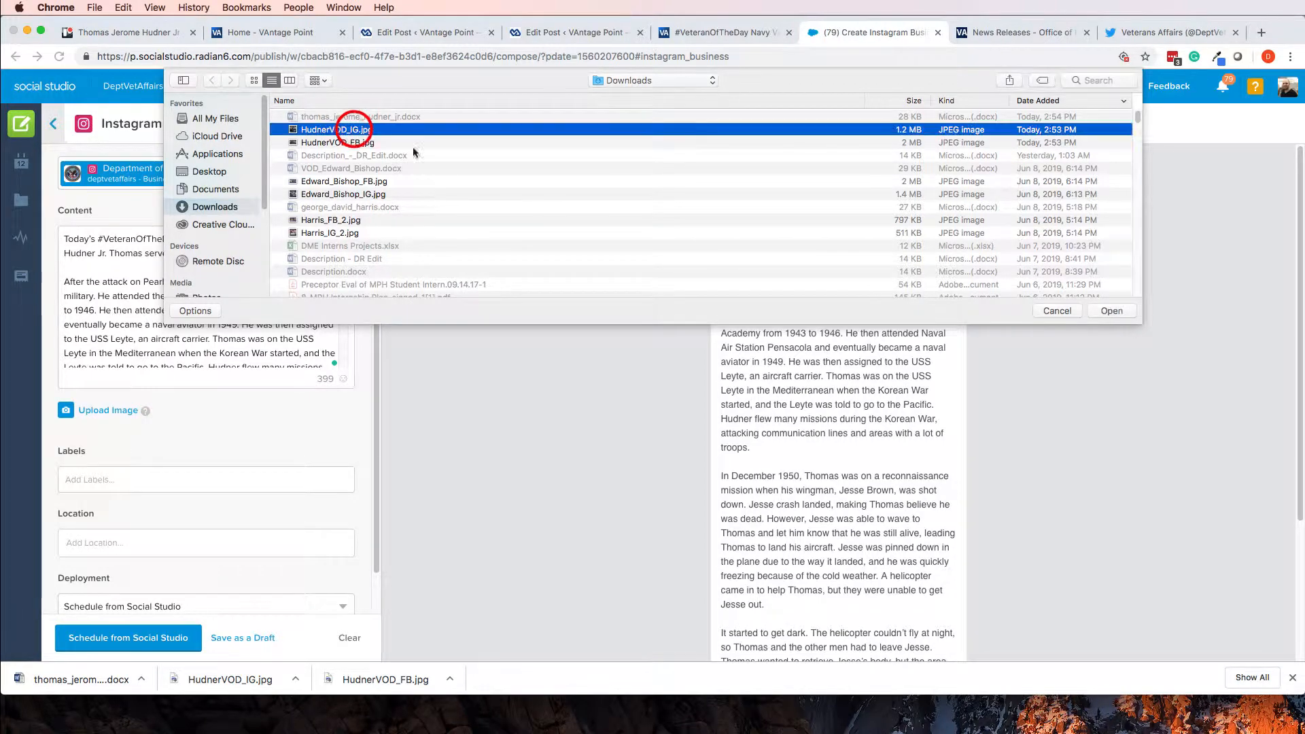
left_click(1112, 311)
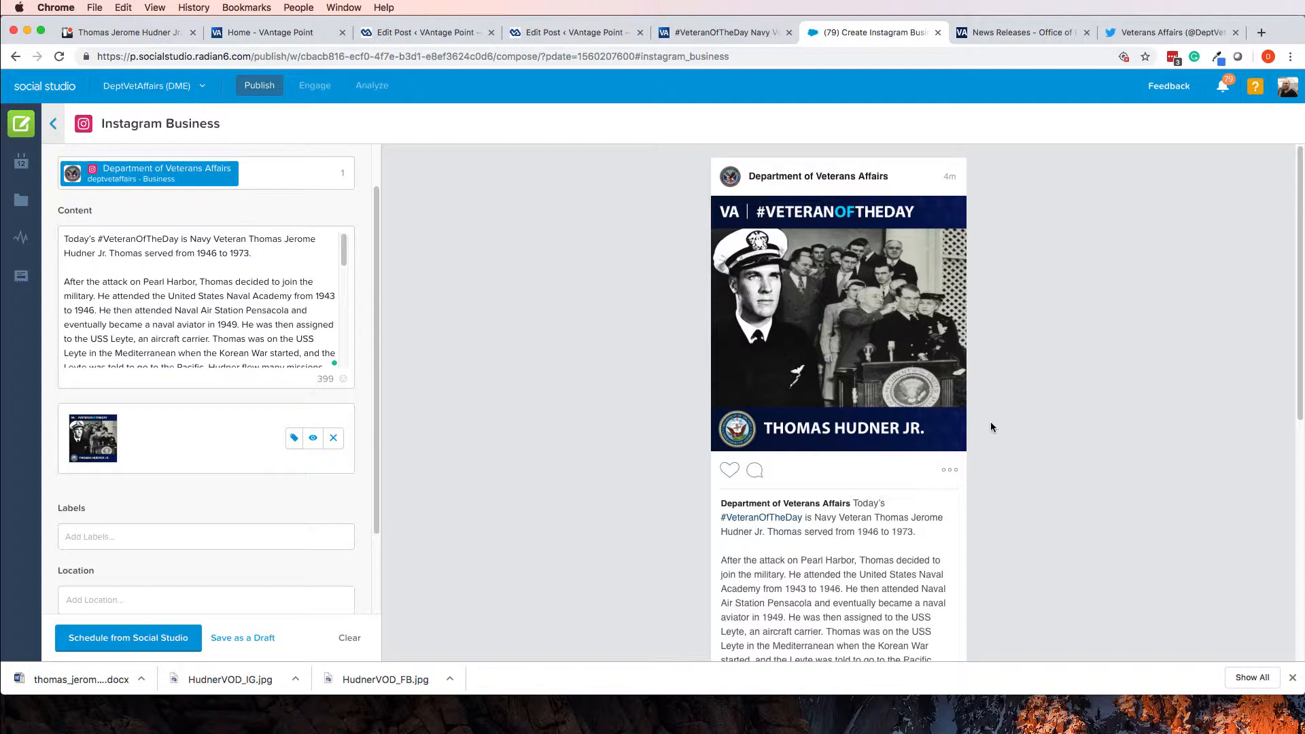
scroll(914, 438, "down", 5)
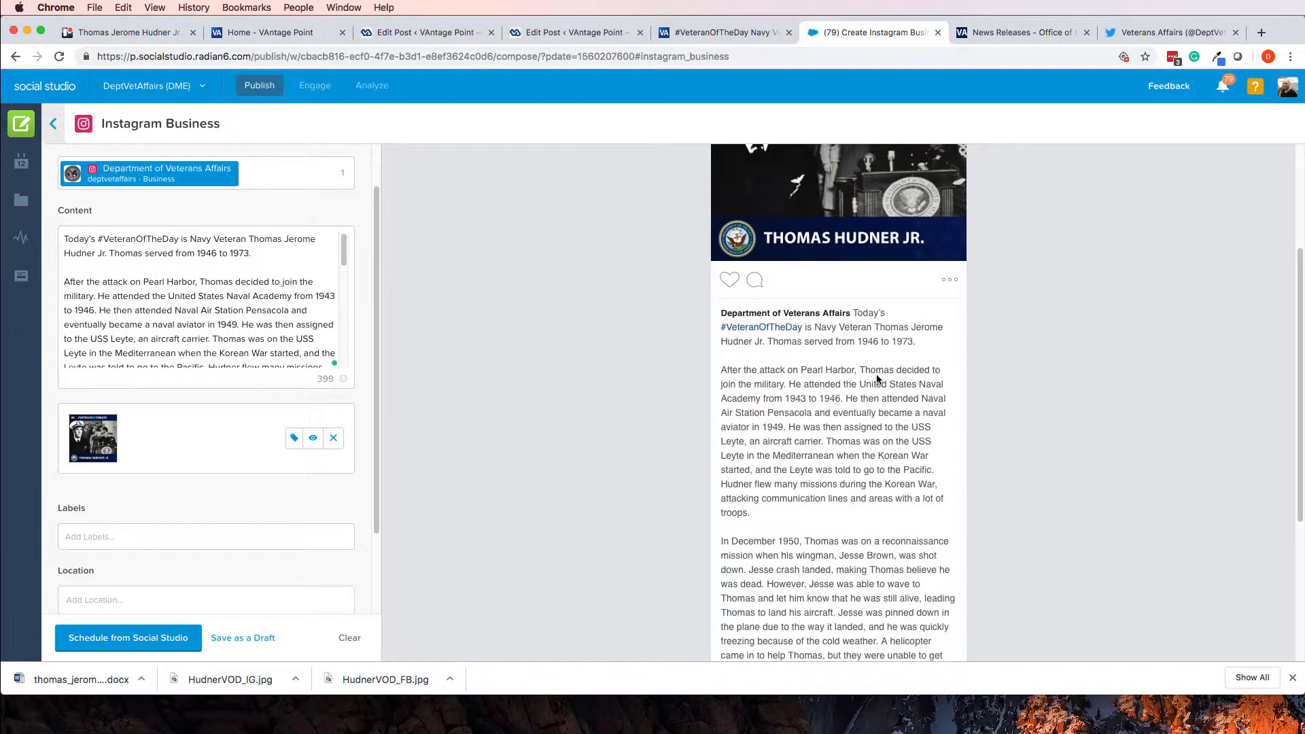
scroll(504, 392, "down", 4)
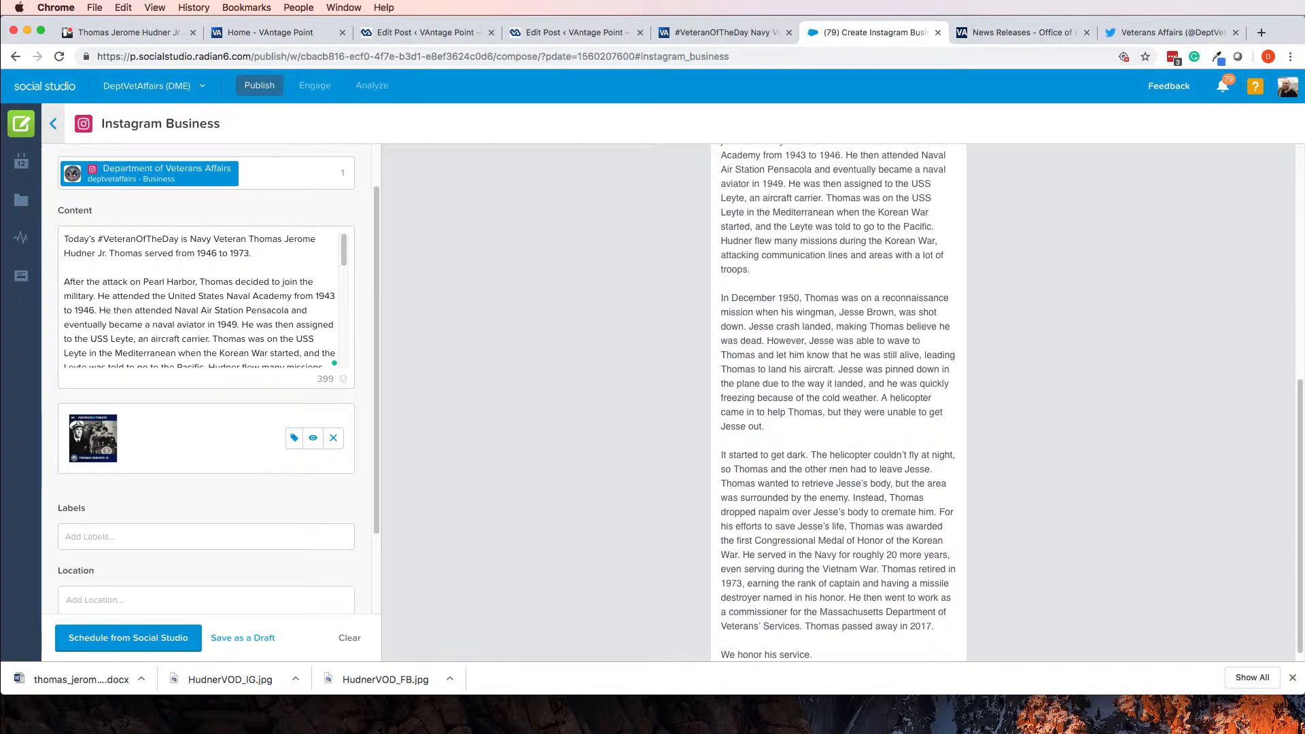
Label the Instagram post with #VeteranOfTheDay and Medal of Honor
left_click(196, 535)
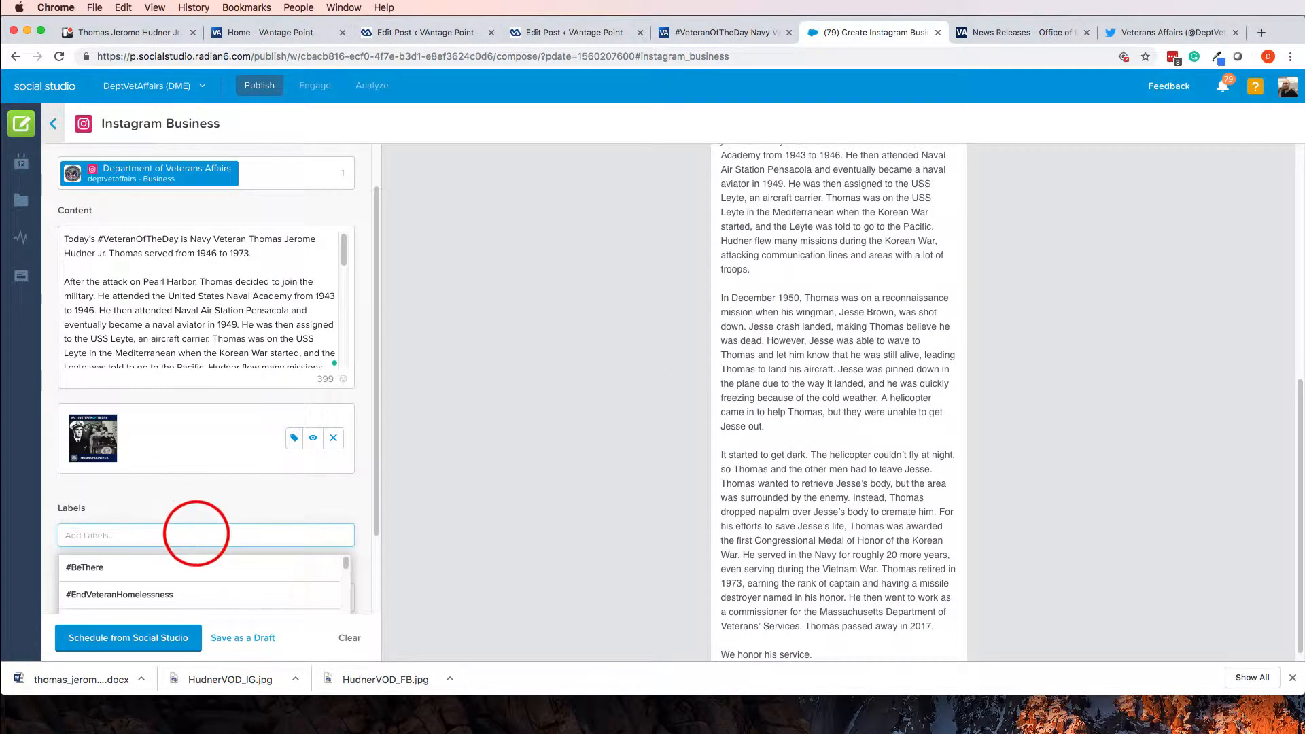
type("veteran")
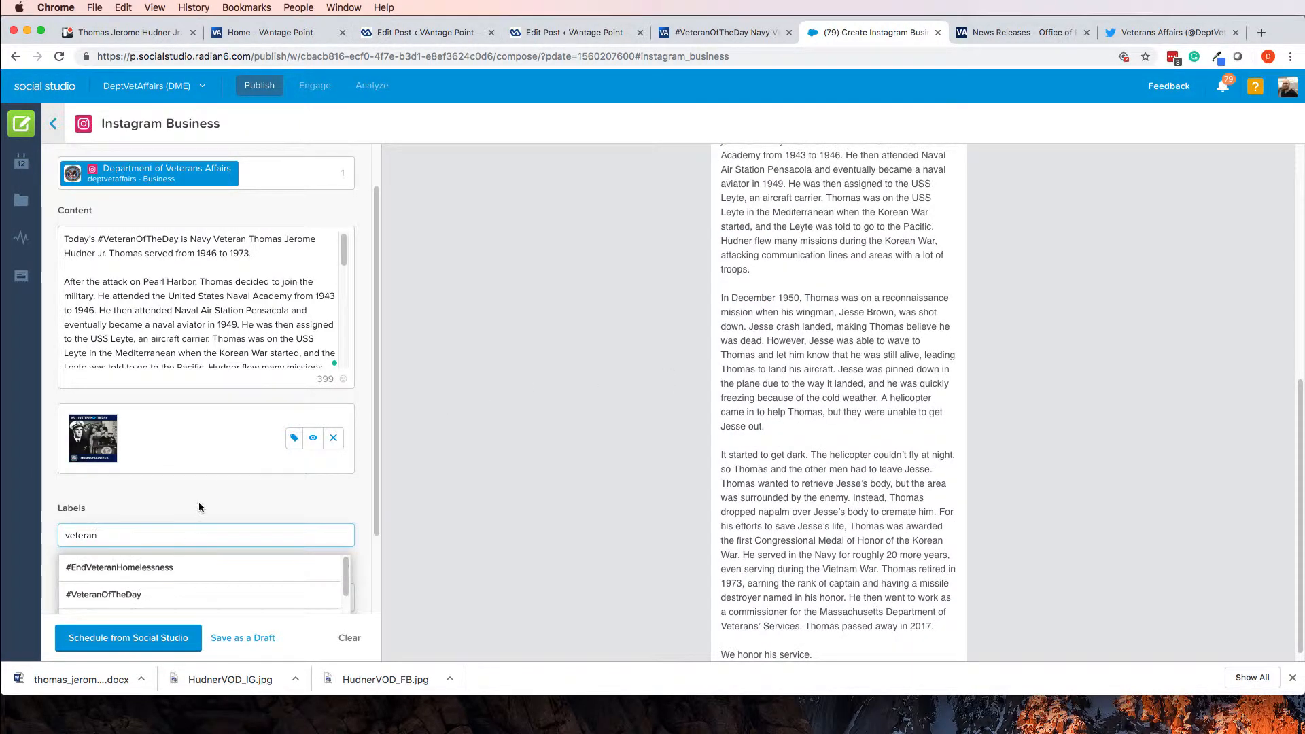
left_click(151, 592)
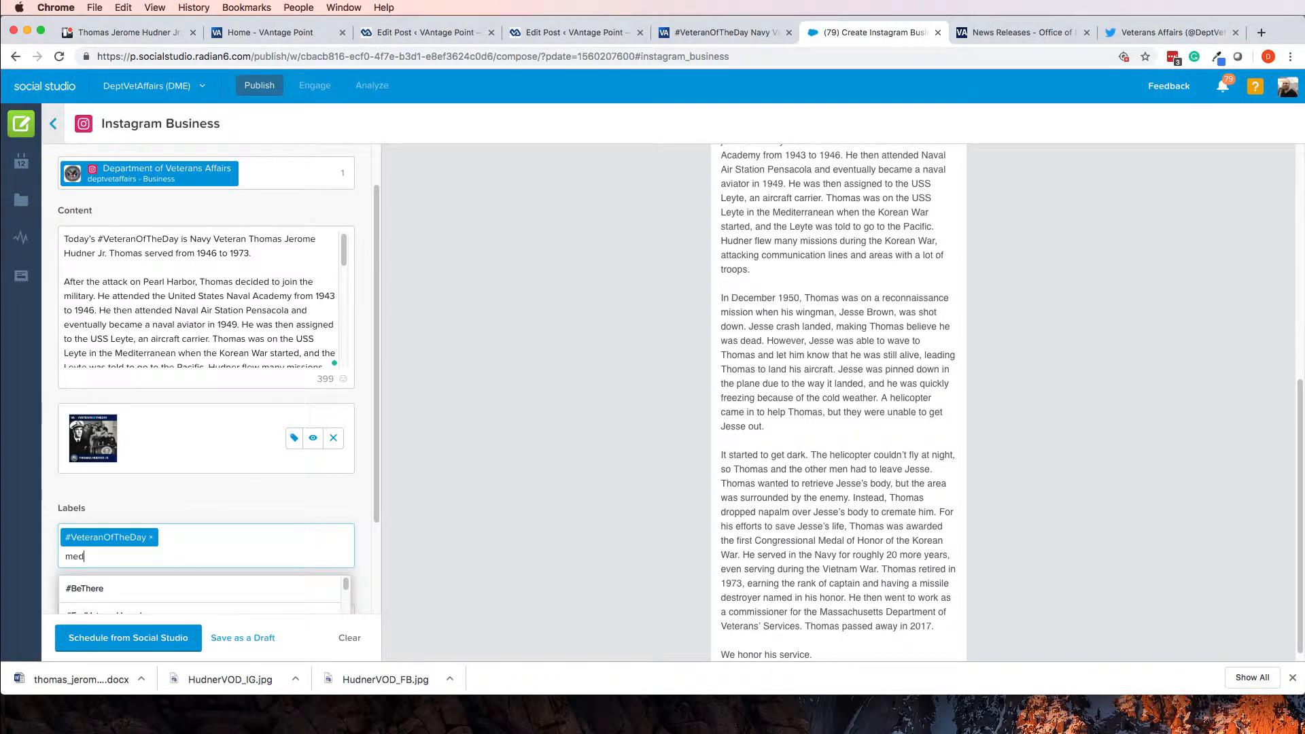
left_click(189, 582)
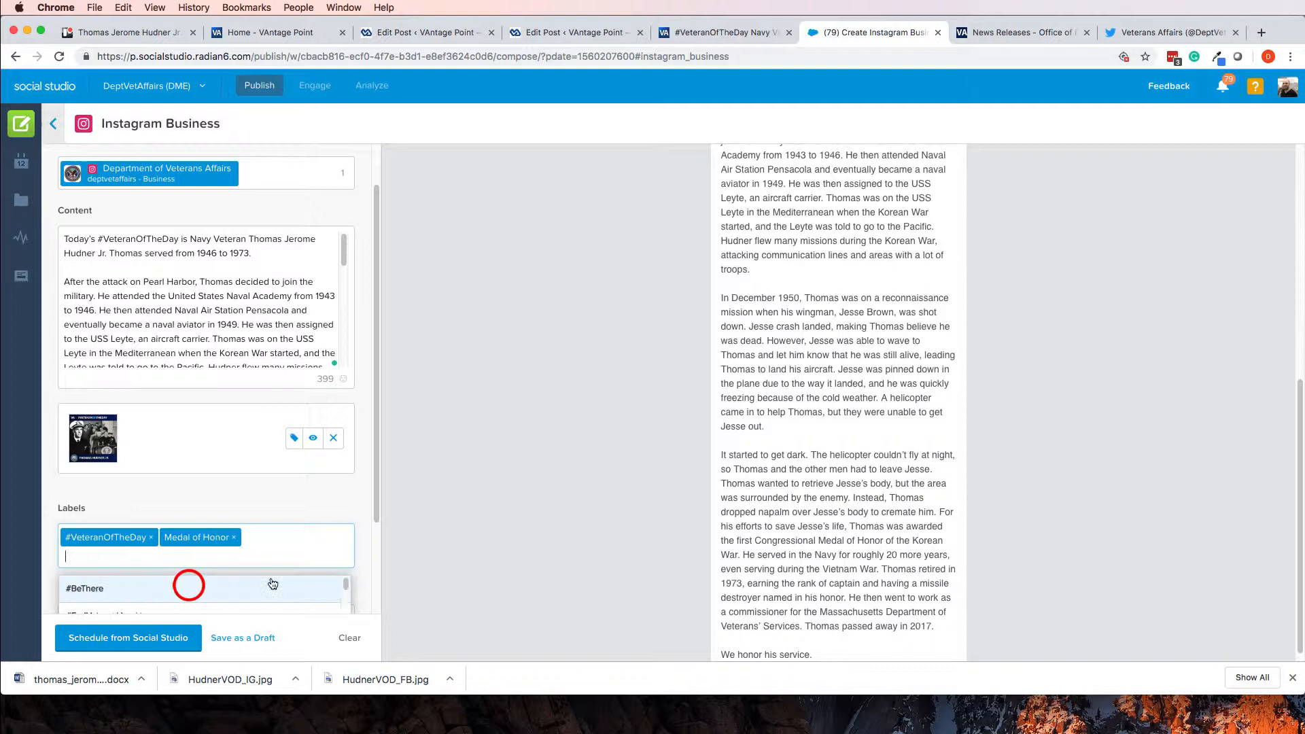
left_click(414, 470)
Schedule the Instagram post from Social Studio for 06/10/2019 at 07:00 pm
scroll(270, 459, "down", 3)
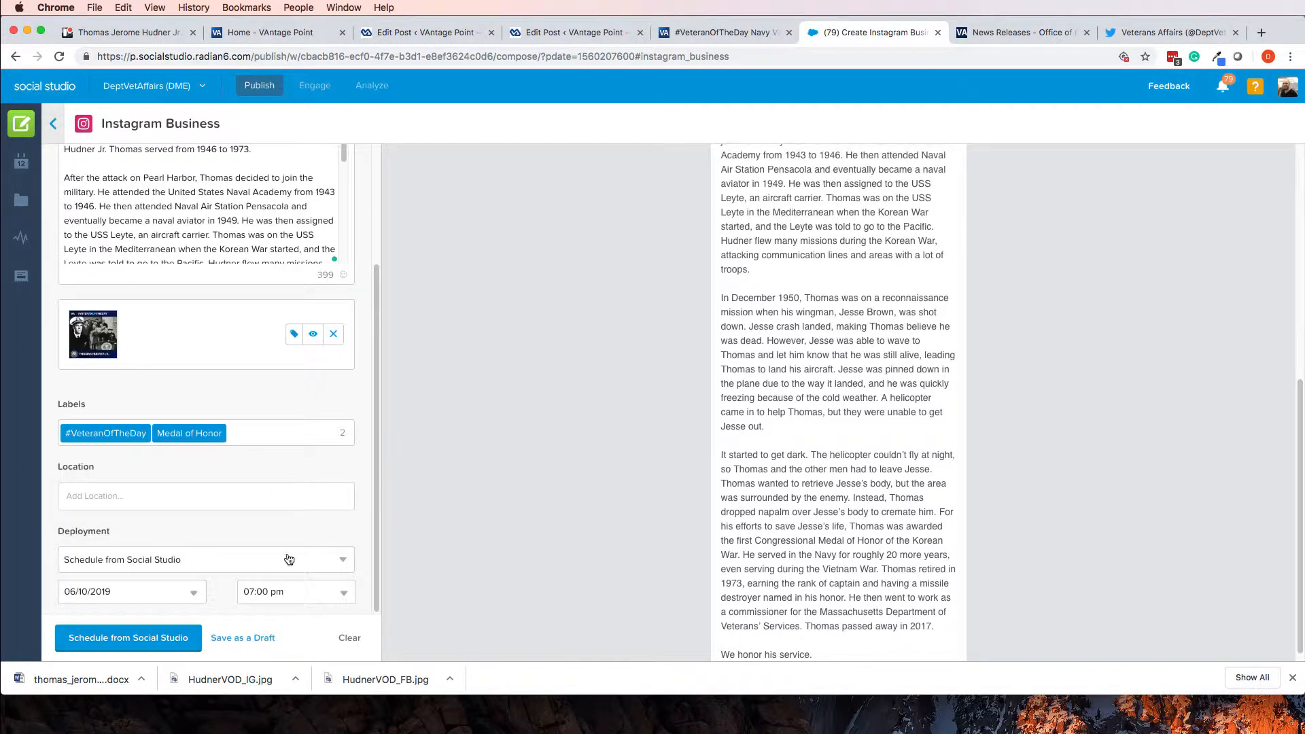
scroll(193, 516, "up", 1)
scroll(853, 451, "down", 1)
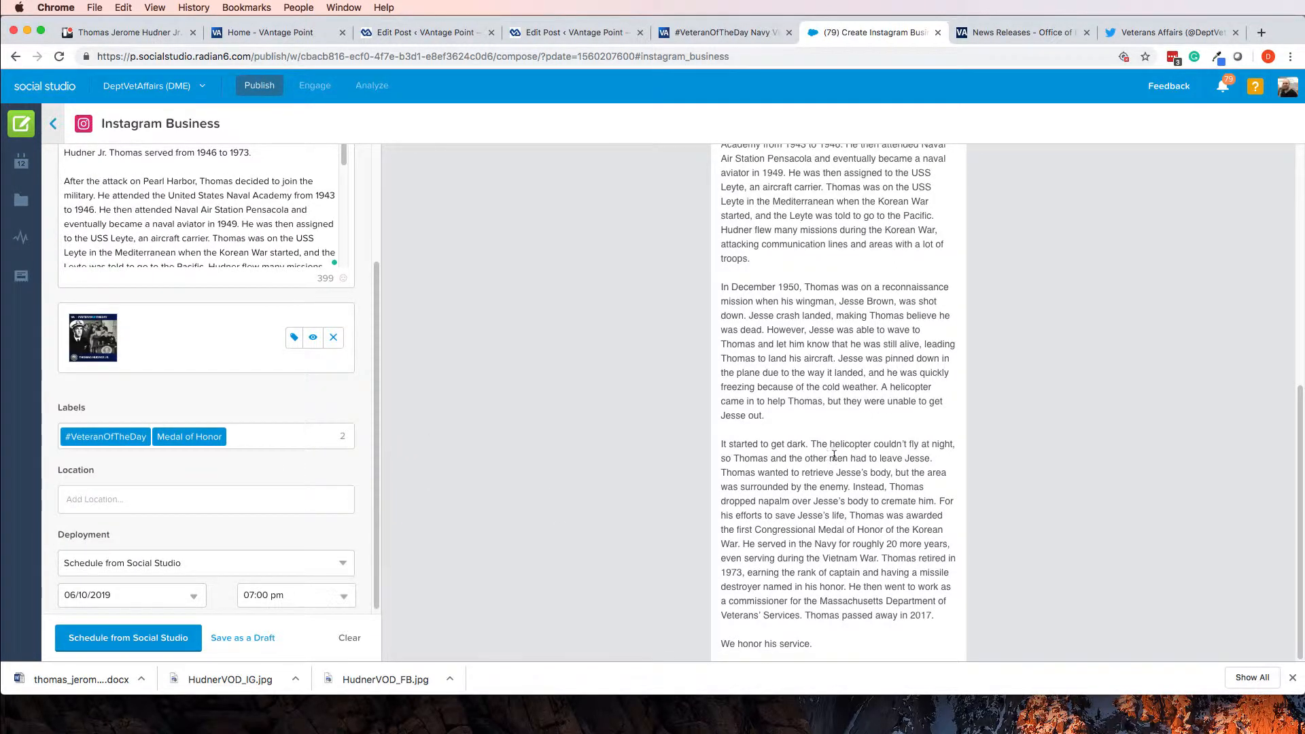
left_click(109, 639)
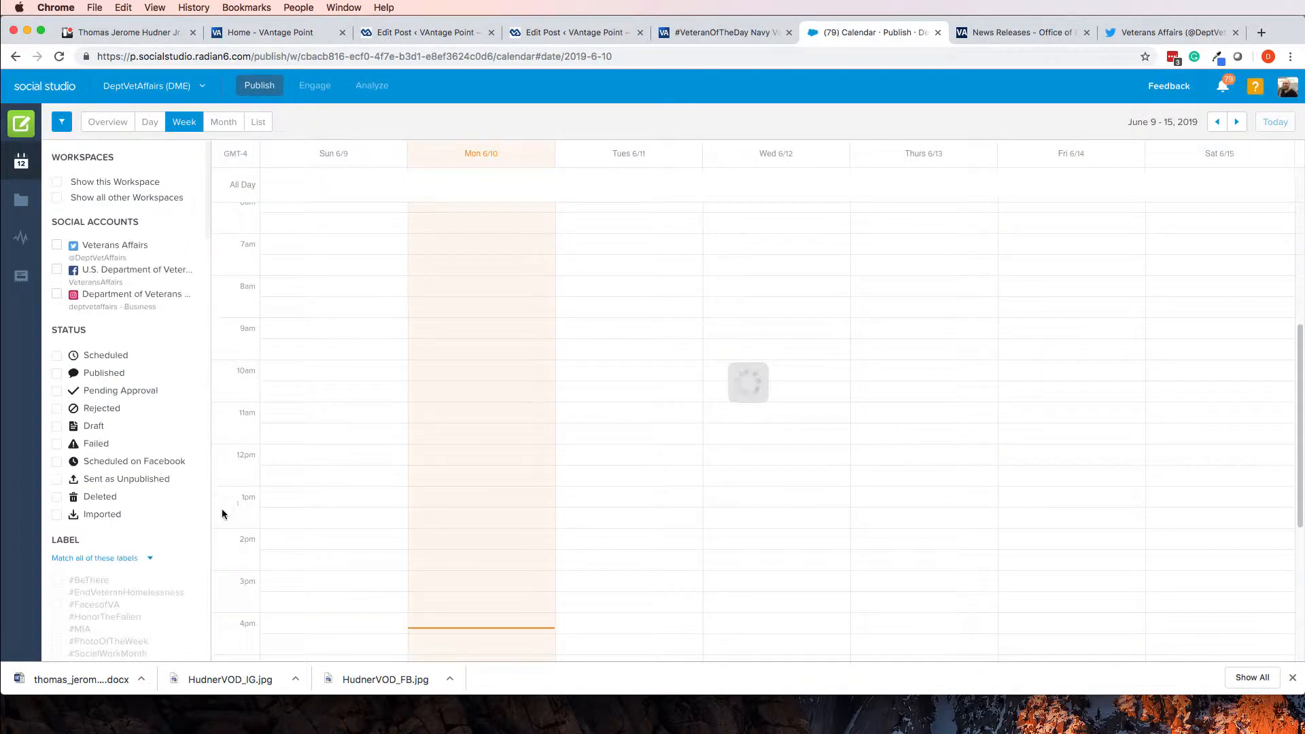
Review the posts scheduled for Monday 6/10 in the calendar and look over the two open blog posts in their editors
scroll(576, 399, "down", 1)
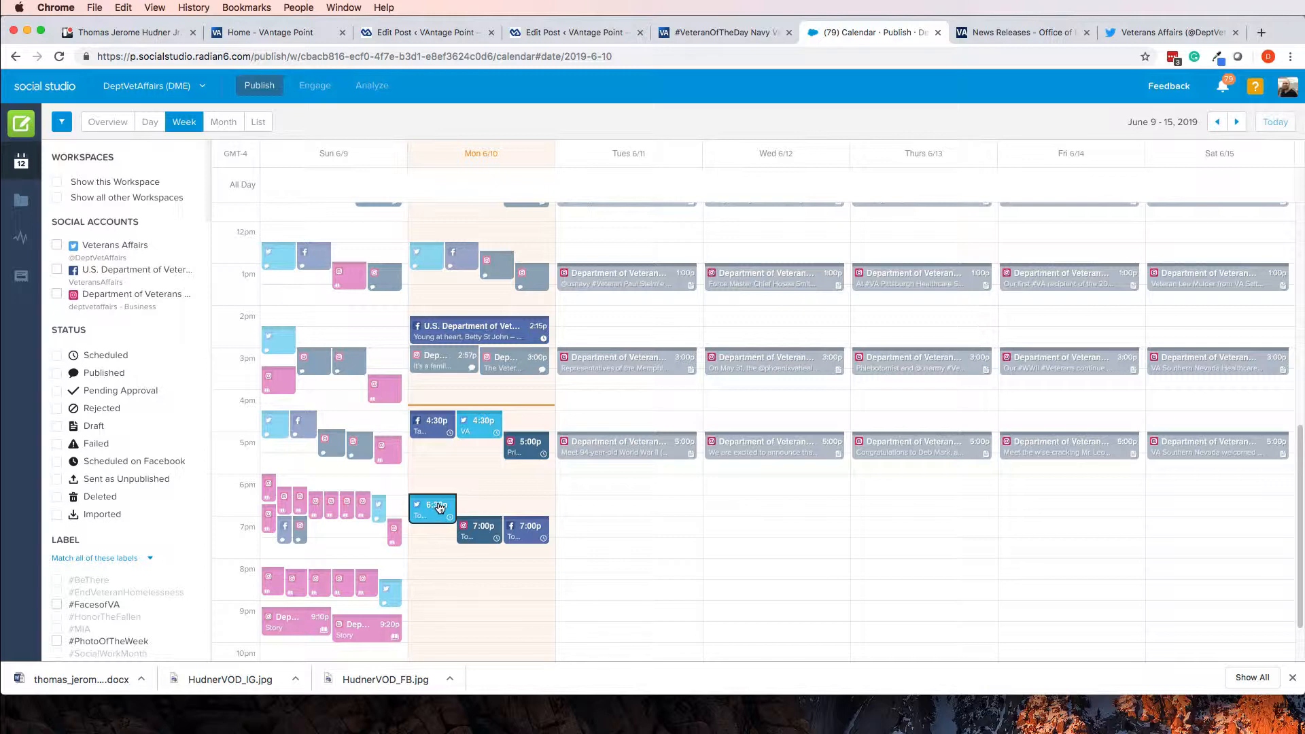
mouse_move(442, 510)
left_click(517, 32)
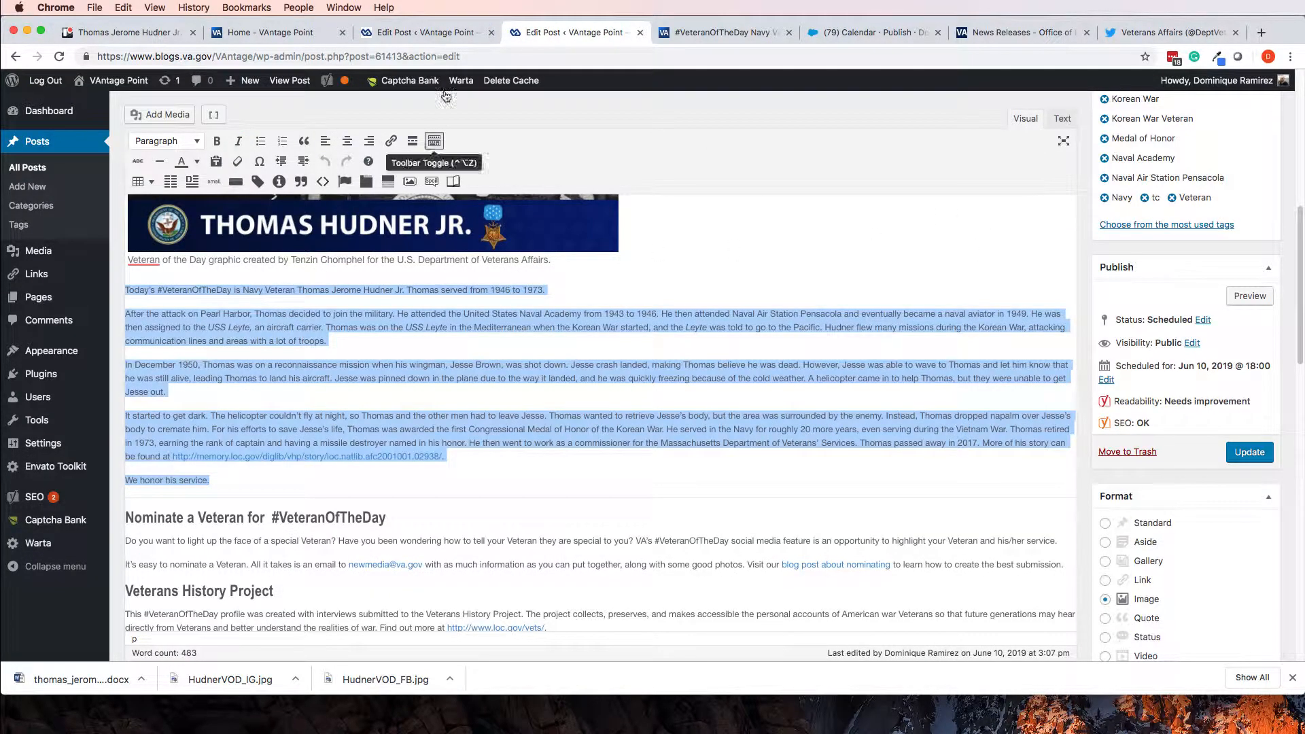
left_click(424, 35)
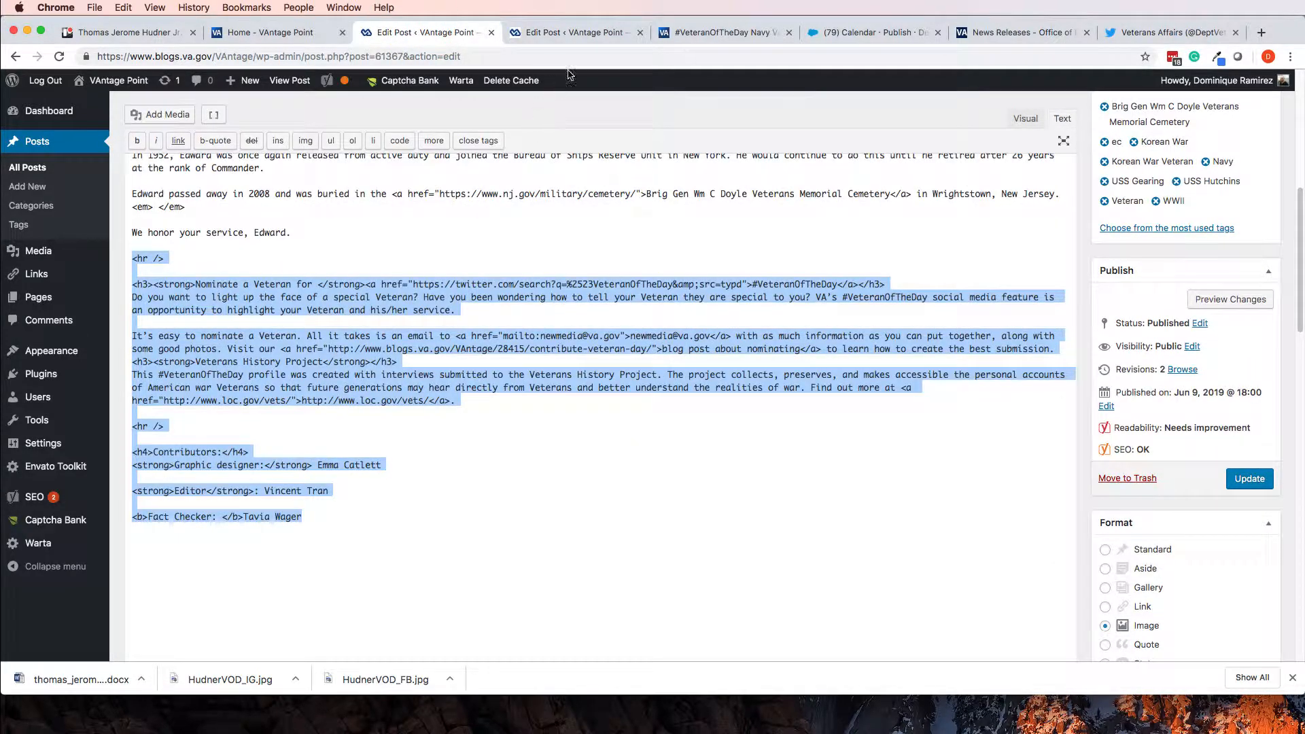
left_click(568, 35)
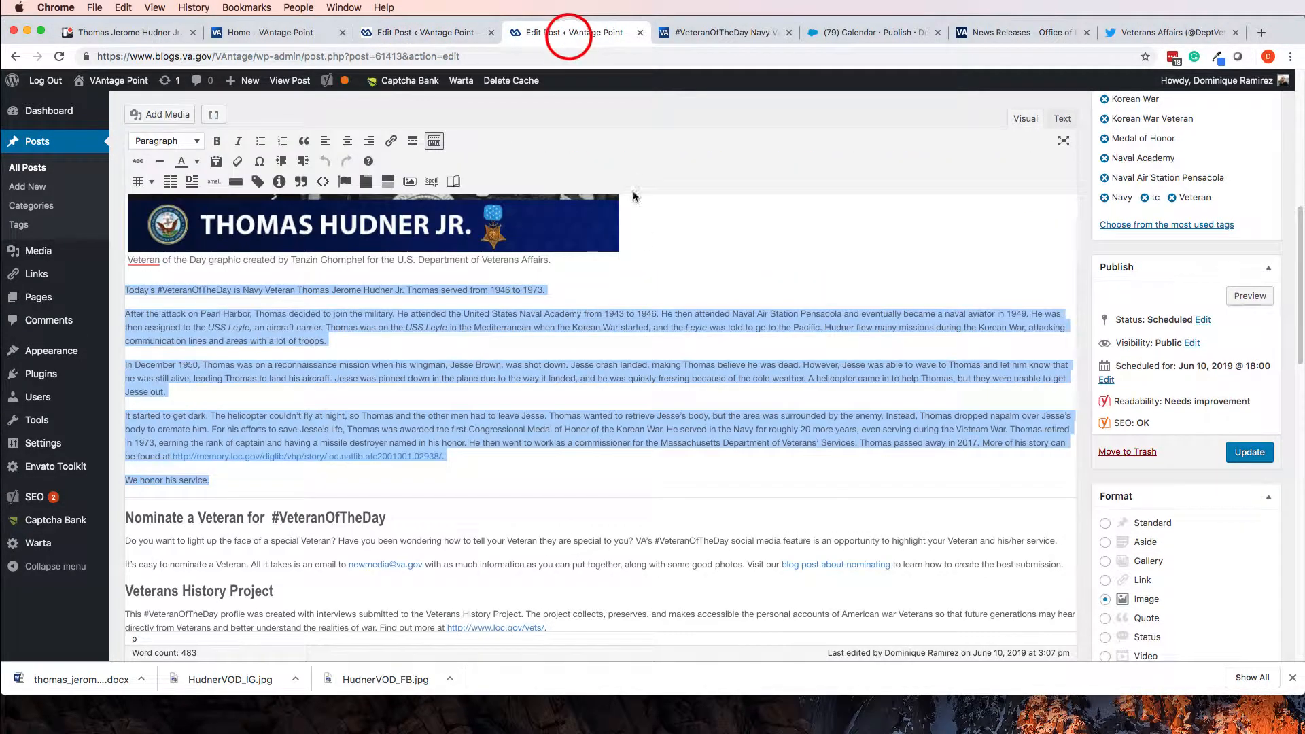
left_click(667, 300)
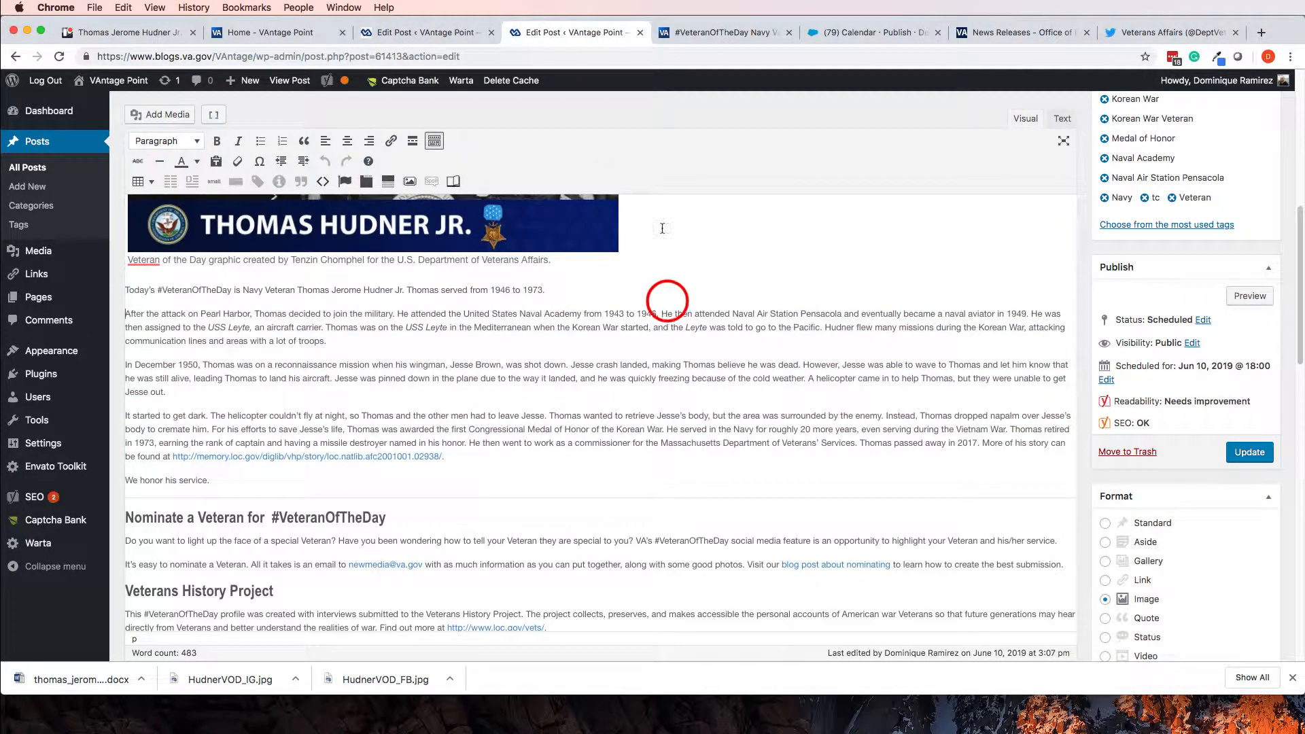
left_click(403, 32)
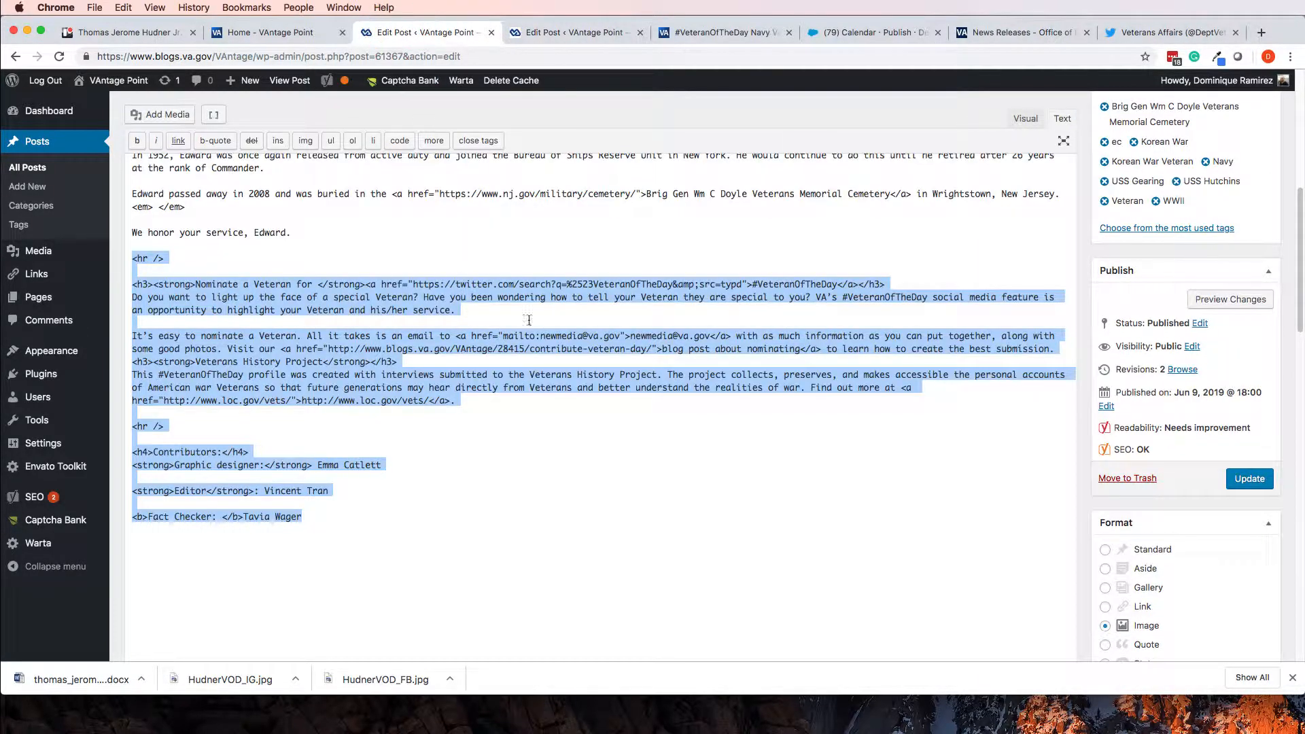
left_click(831, 35)
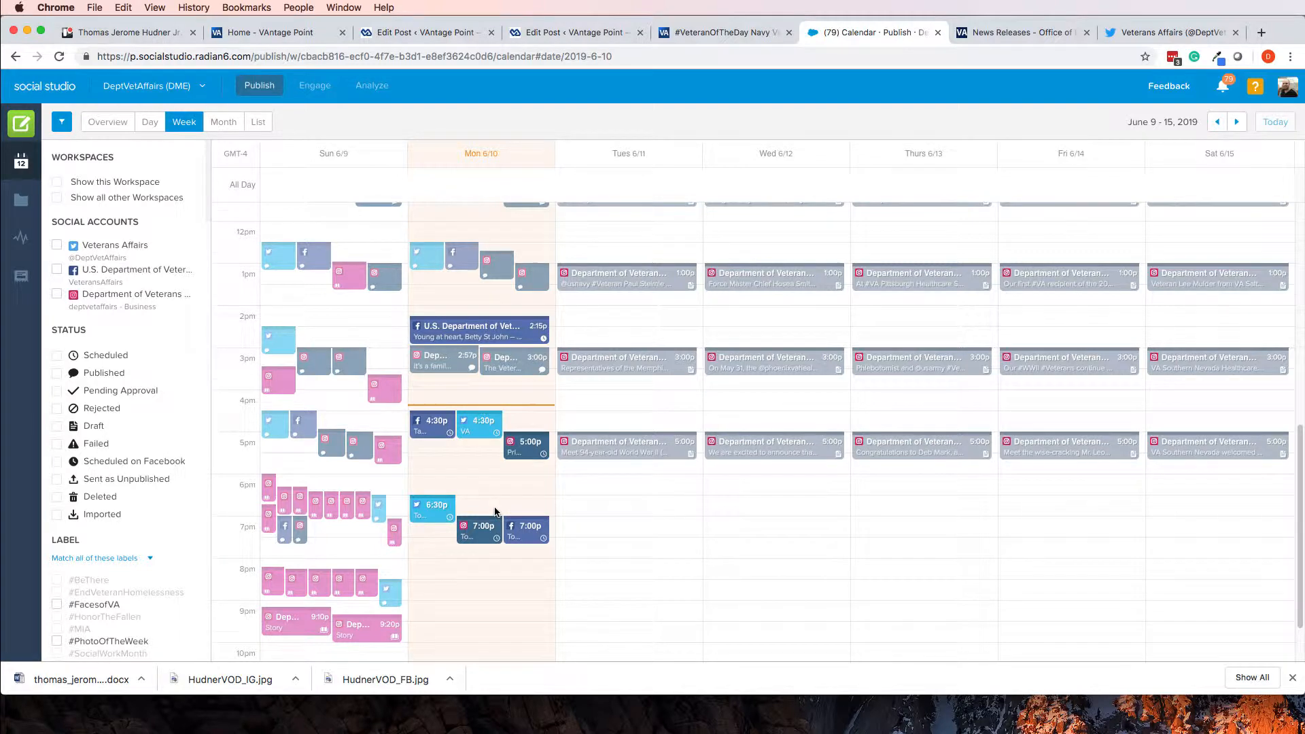
scroll(495, 512, "down", 2)
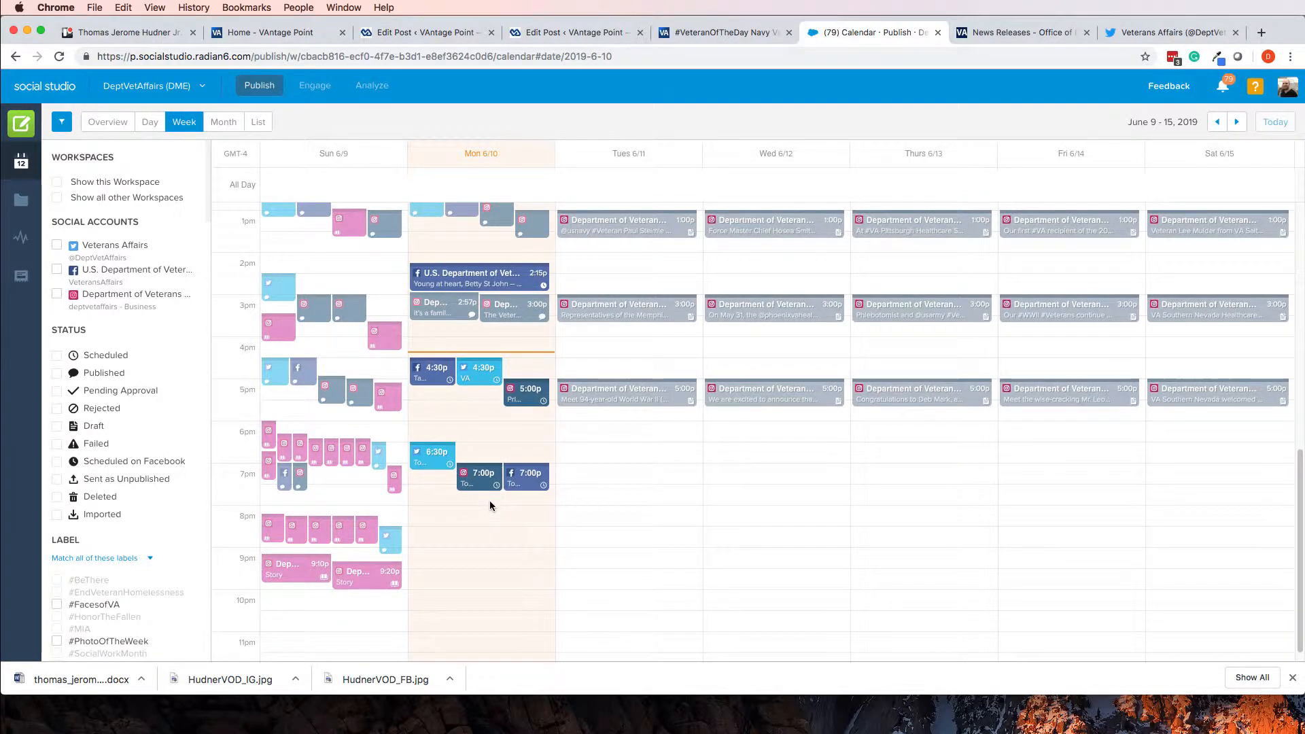
key("super+Tab")
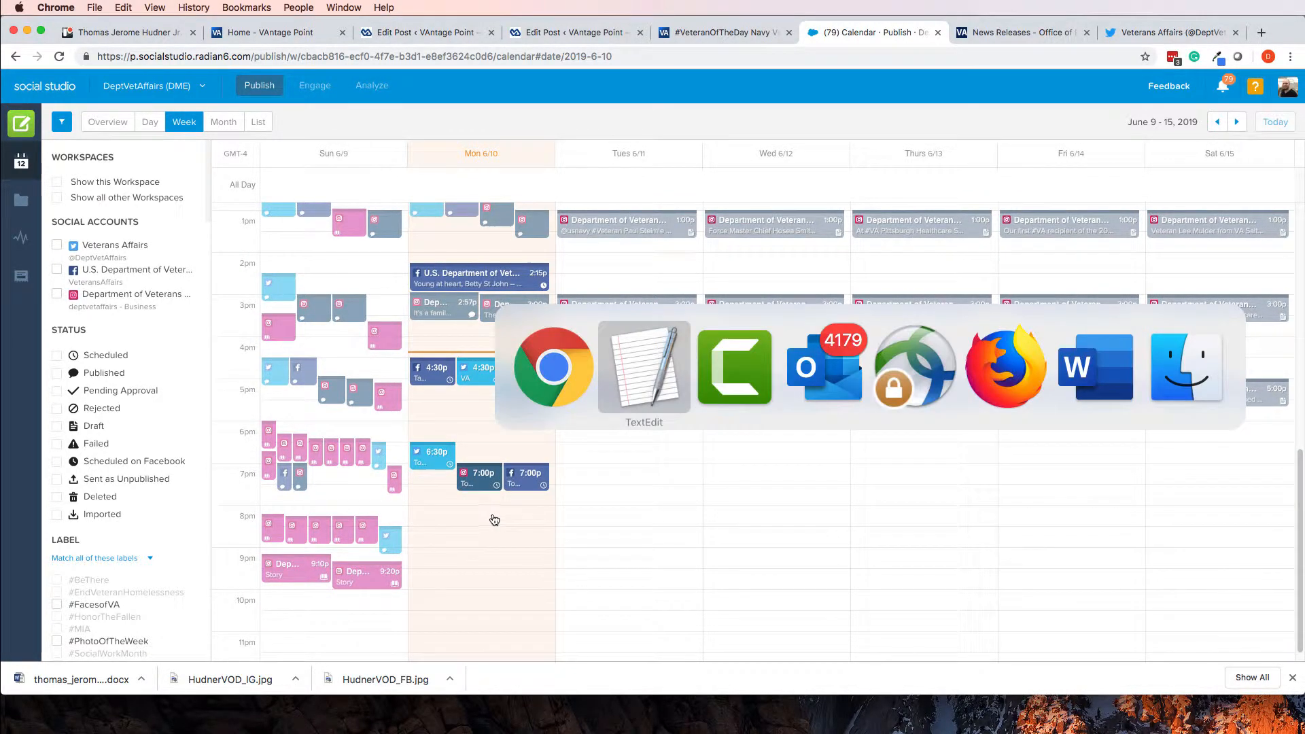
key("super+Tab")
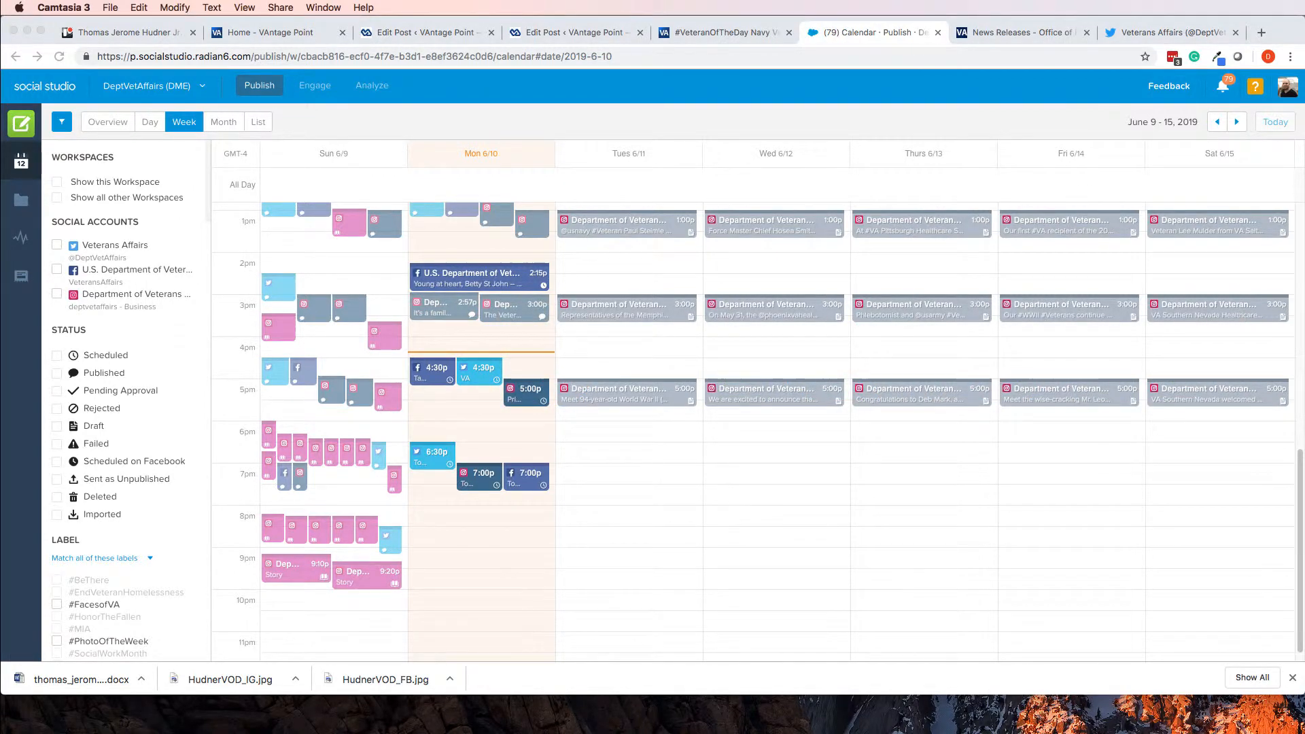